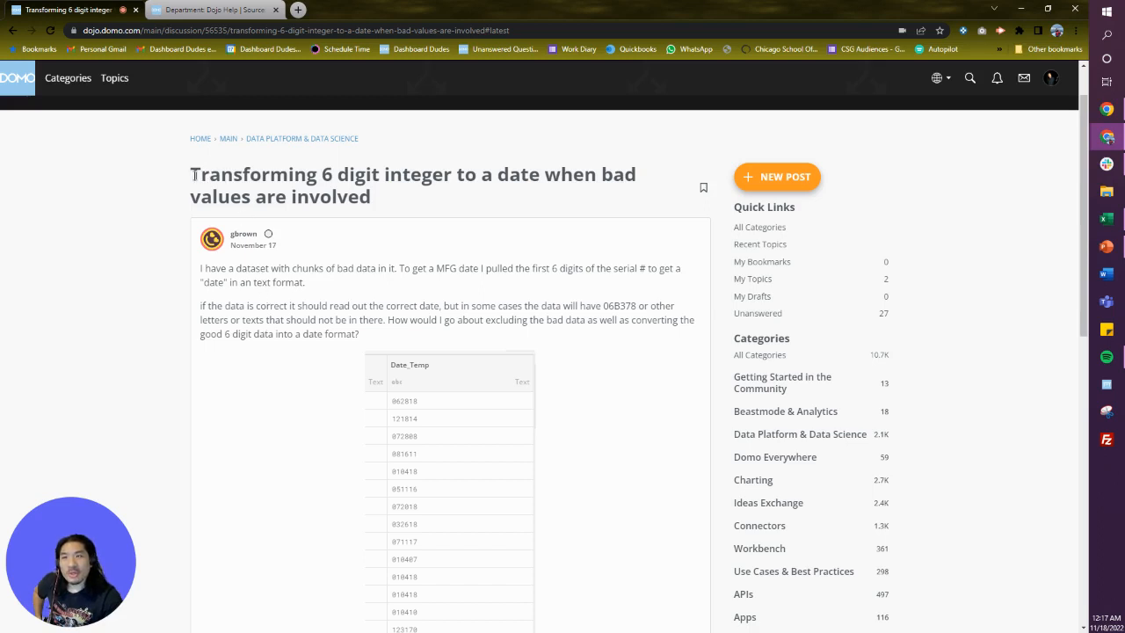
# Read the forum question about converting 6-digit text values containing bad data into dates.
pyautogui.moveTo(192, 175); pyautogui.dragTo(464, 198)
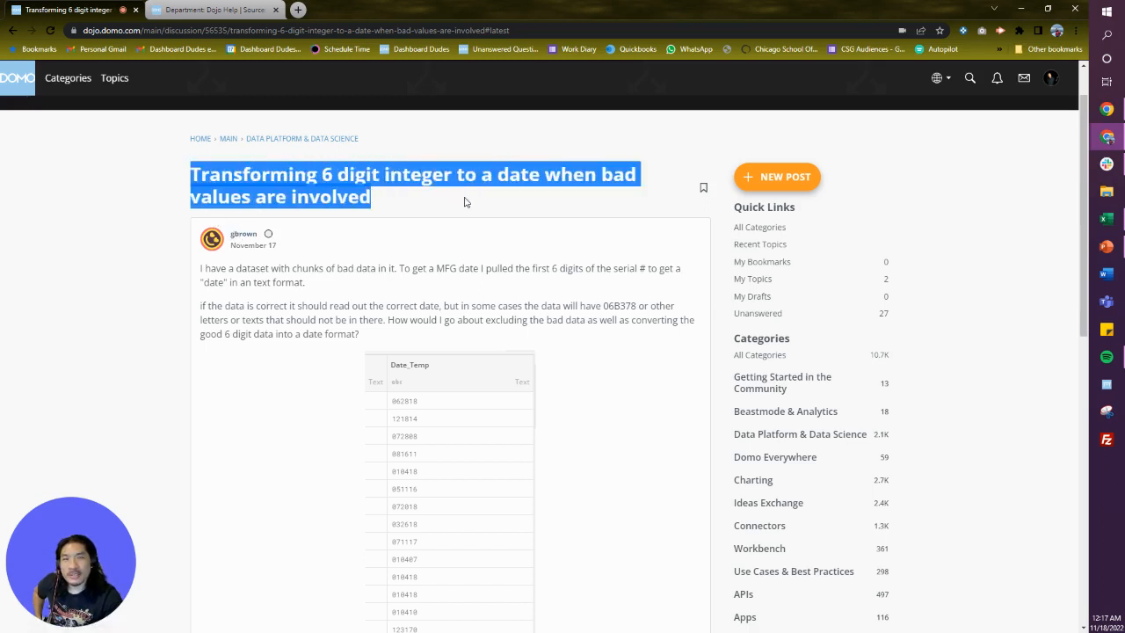
pyautogui.click(400, 205)
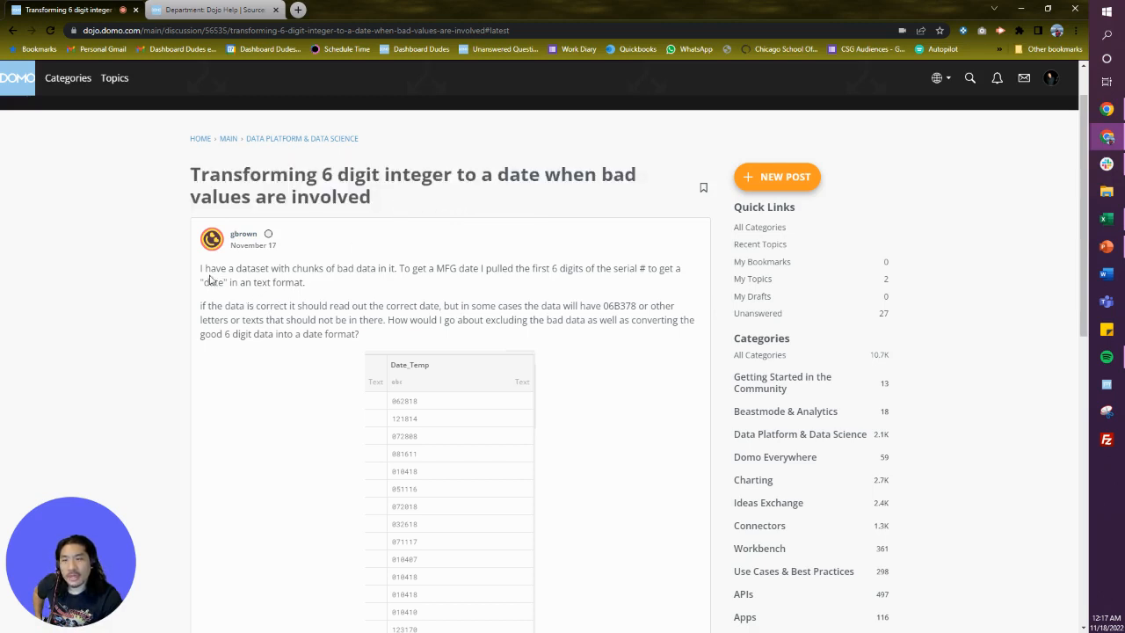
pyautogui.moveTo(202, 268); pyautogui.dragTo(346, 281)
pyautogui.click(380, 264)
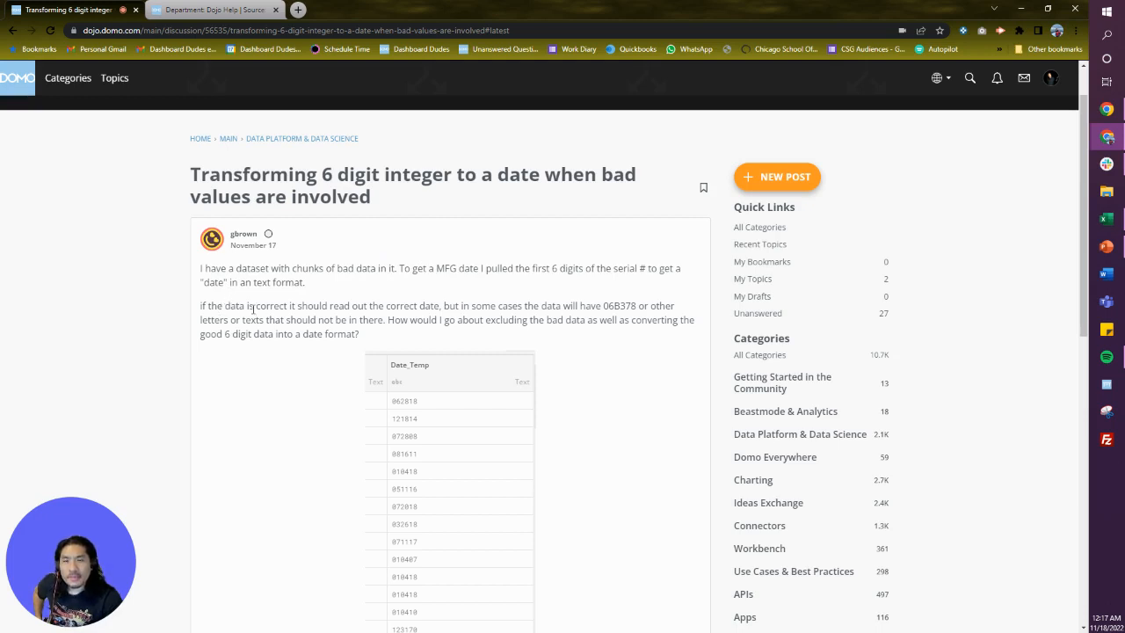
pyautogui.moveTo(607, 306); pyautogui.dragTo(634, 306)
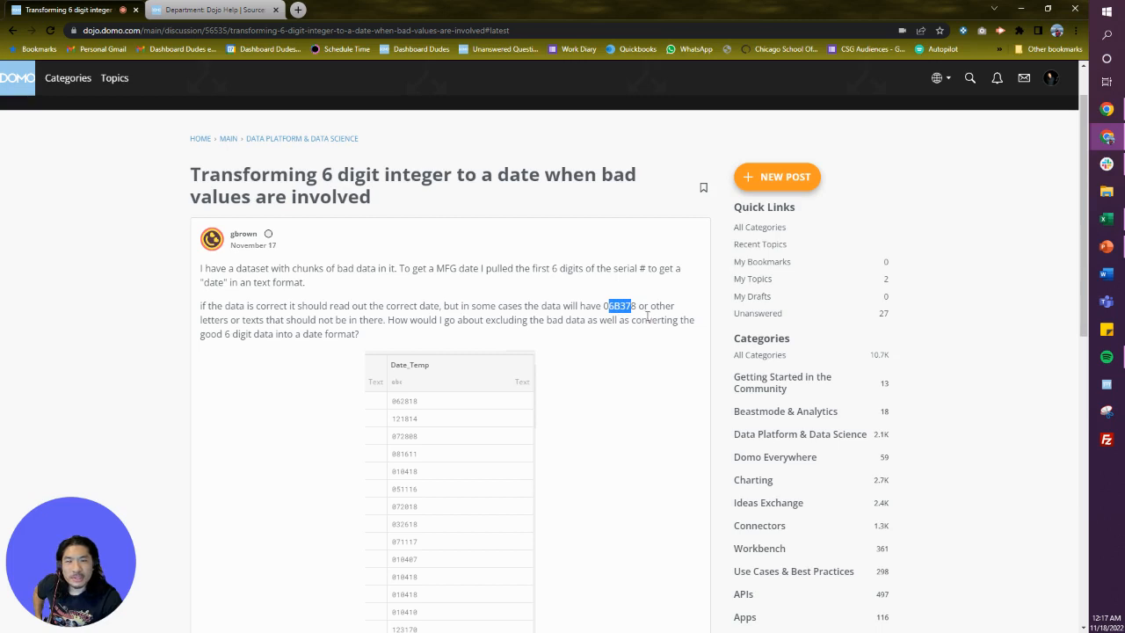
pyautogui.click(633, 306)
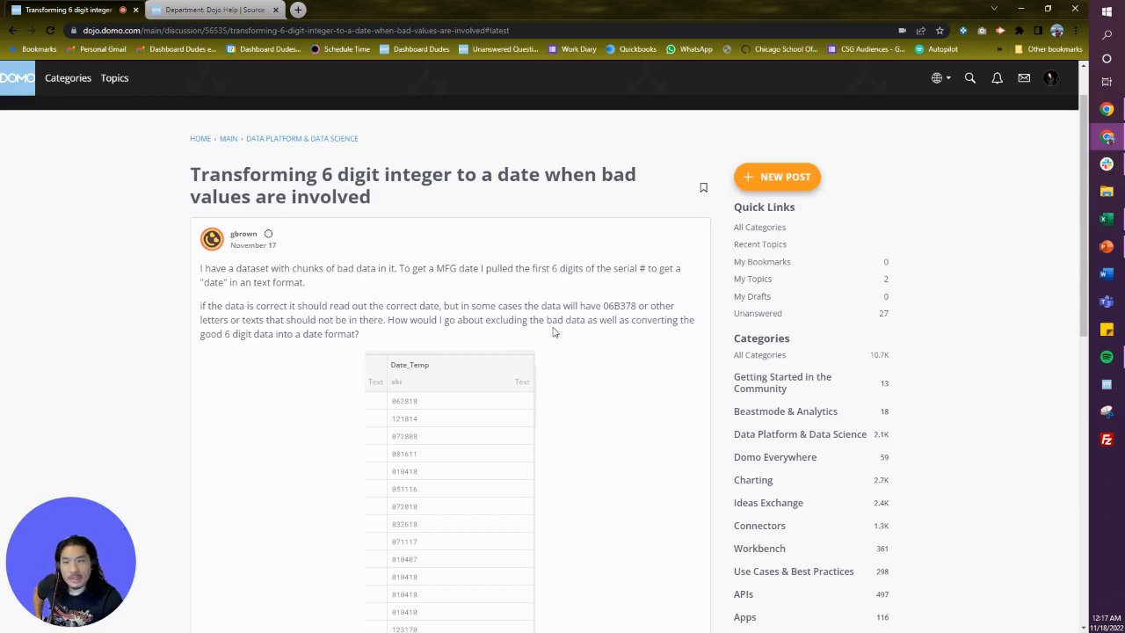
pyautogui.scroll(-1, 334, 344)
pyautogui.scroll(-1, 334, 344)
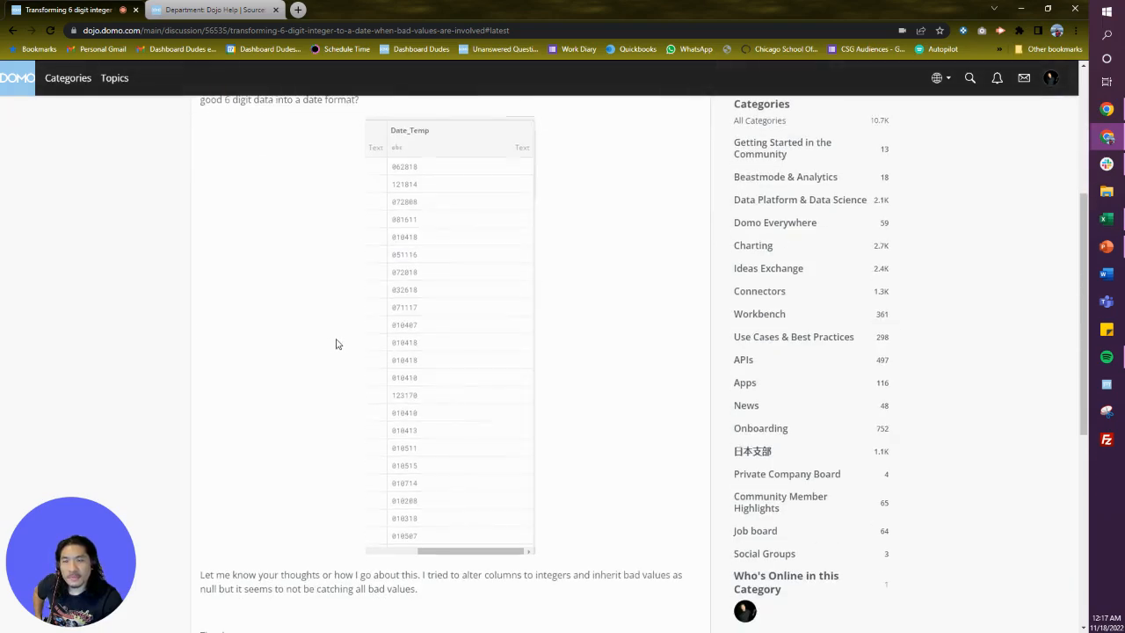
pyautogui.scroll(3, 346, 351)
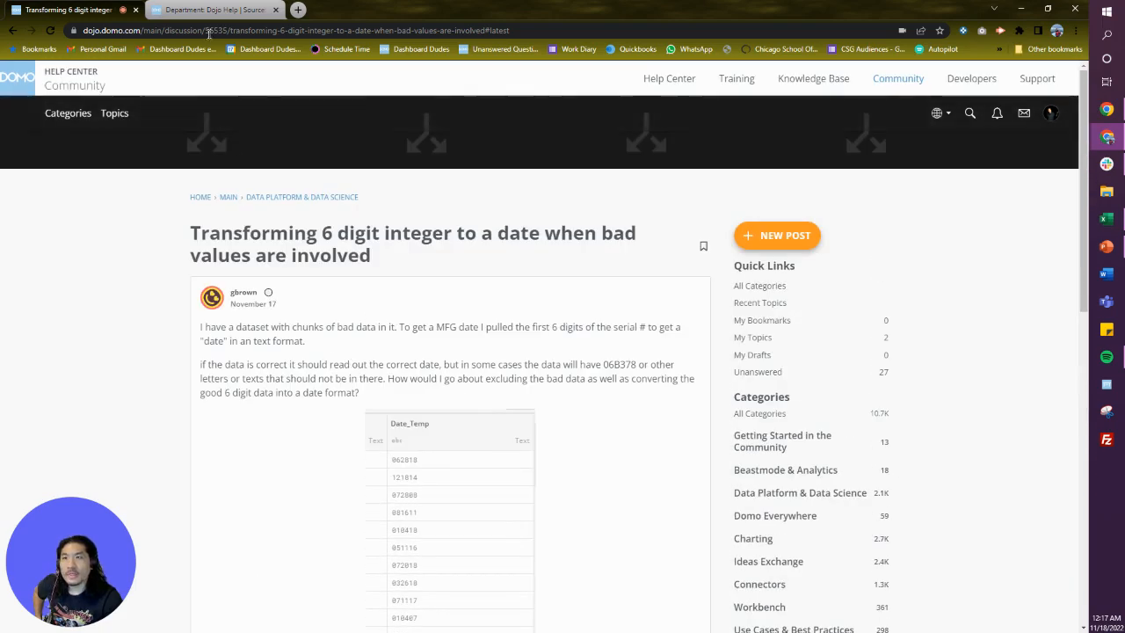
# Switch to the dataflow tab and inspect the input dataset's Date_Temp values.
pyautogui.hotkey('ctrl', 'Tab')
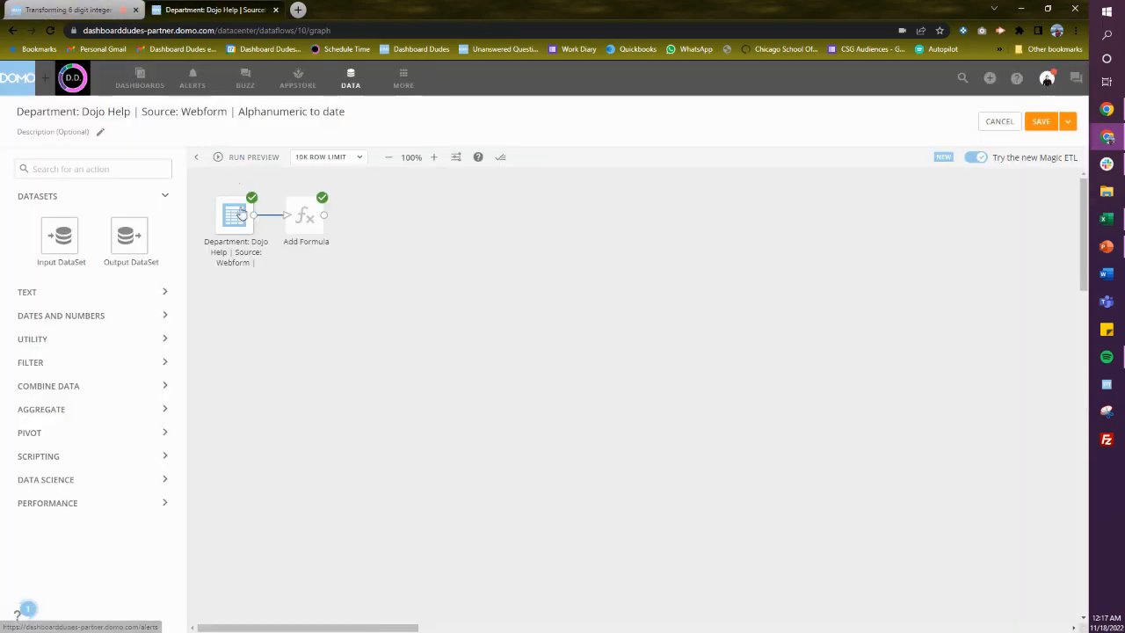
pyautogui.click(238, 216)
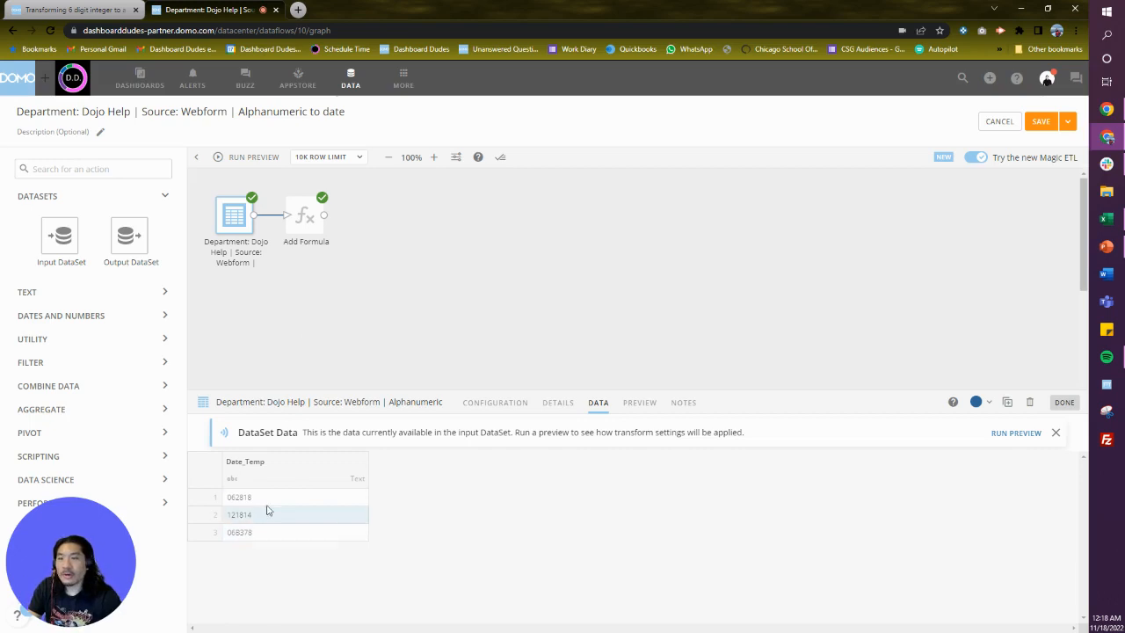
# Open the Add Formula tile and set the TEST column formula to STR_REMOVE_DIGITS(`Date_Temp`), then validate it.
pyautogui.click(306, 227)
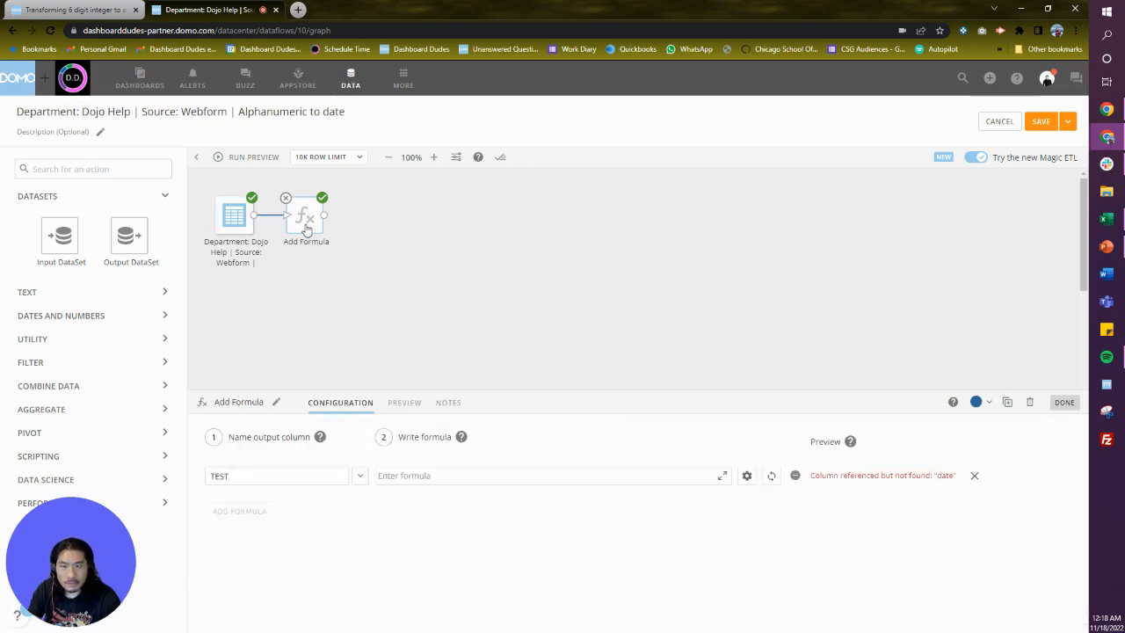
pyautogui.click(394, 475)
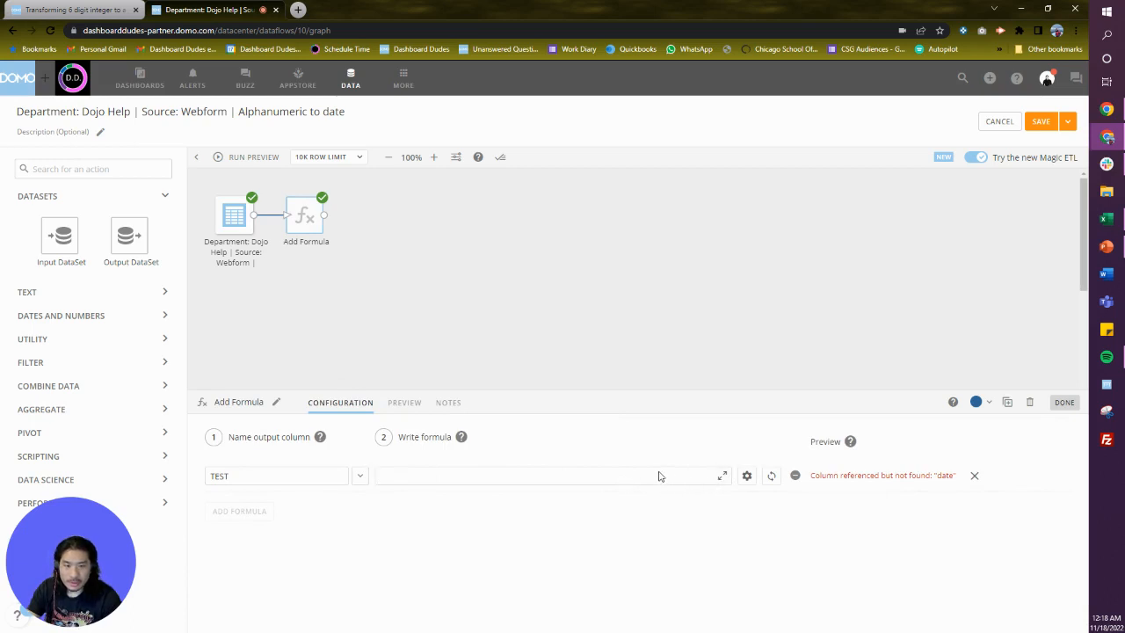
pyautogui.write('st')
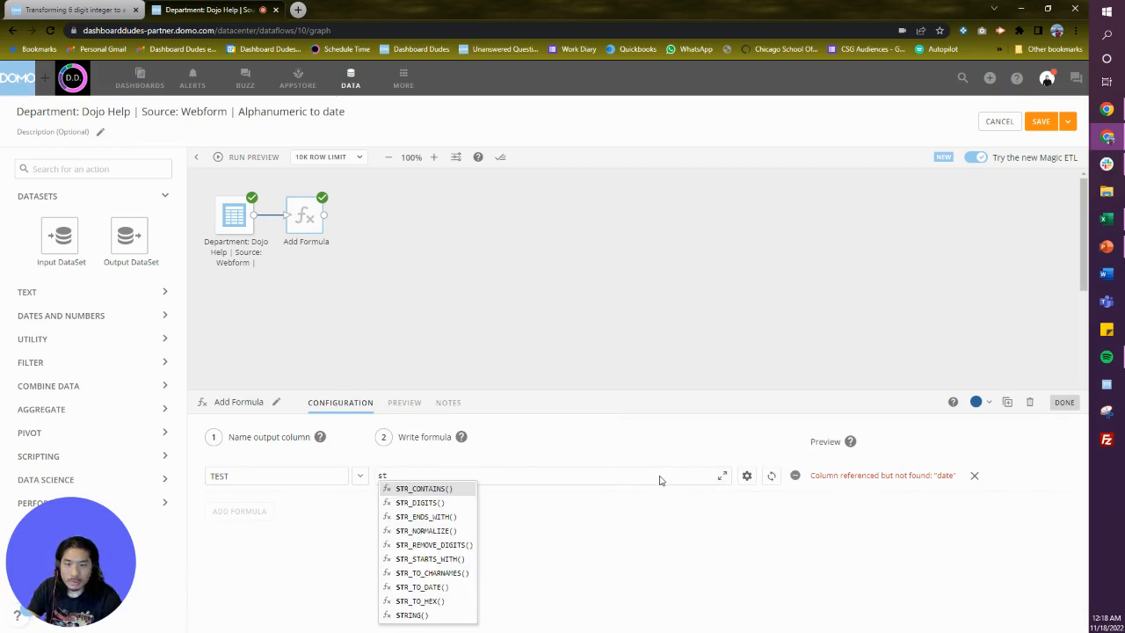
pyautogui.write('r')
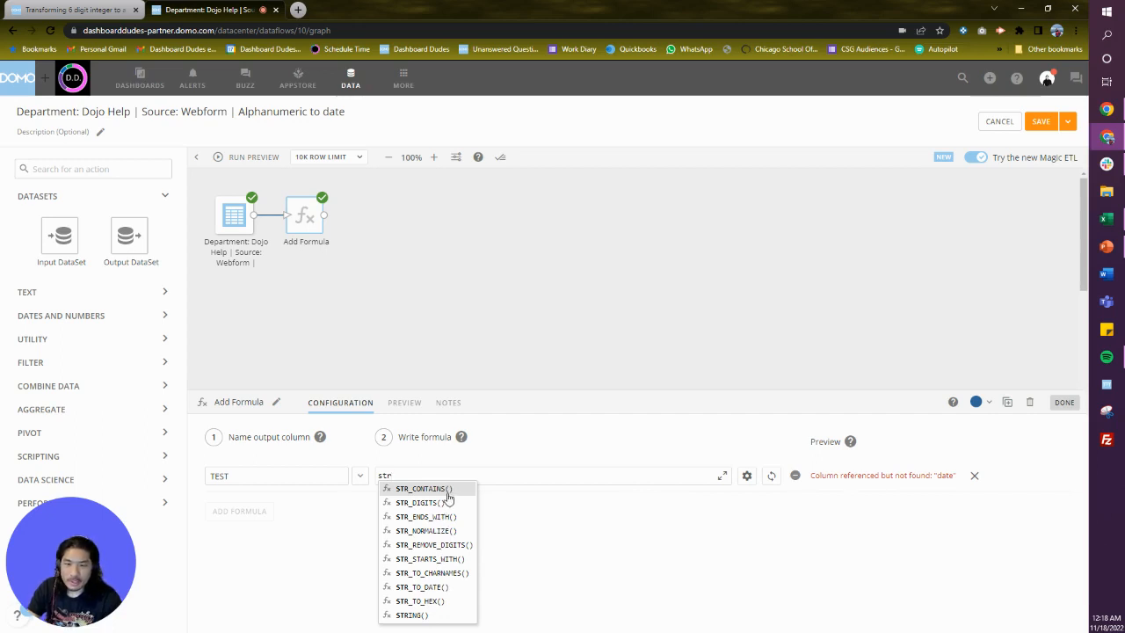
pyautogui.click(445, 545)
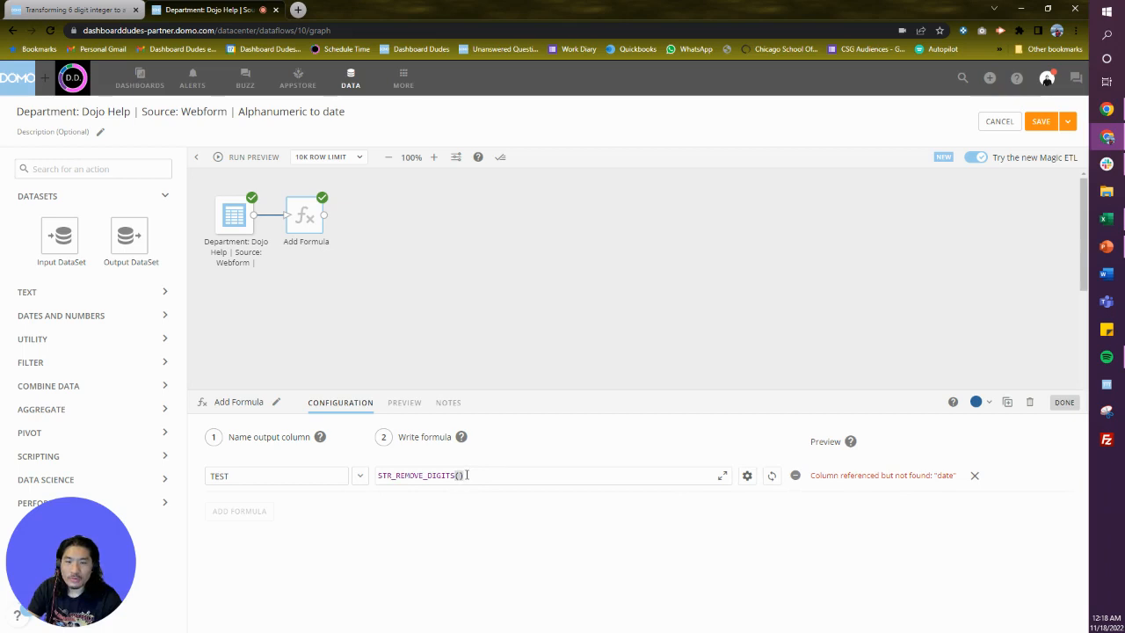
pyautogui.write('date')
pyautogui.click(501, 602)
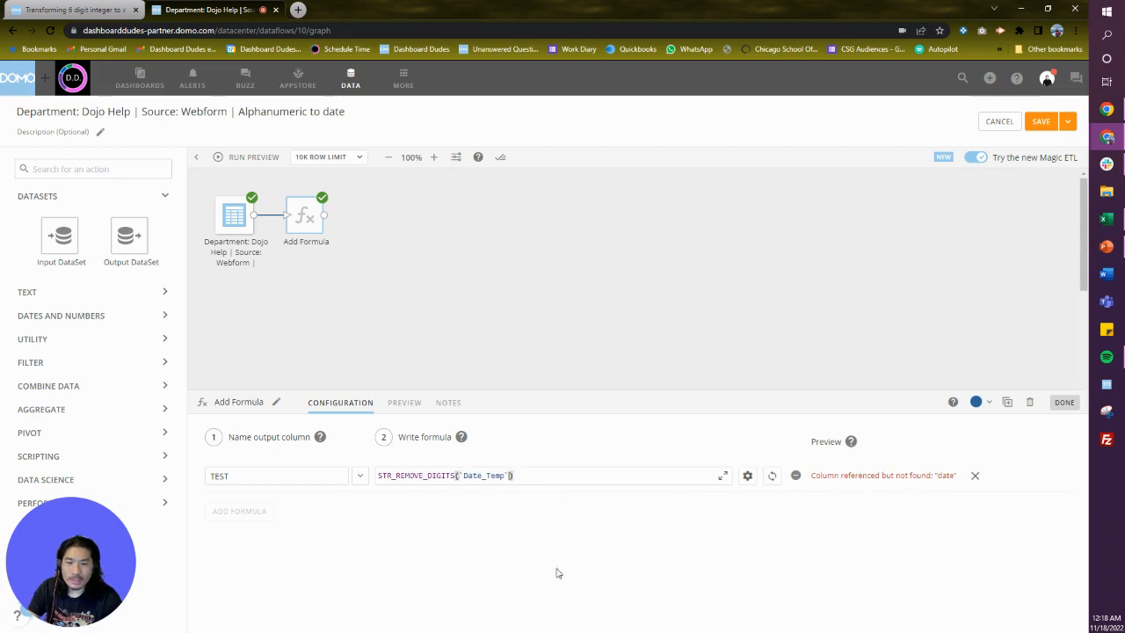
pyautogui.click(772, 479)
# Run a preview and view the Add Formula output for the TEST column.
pyautogui.click(490, 334)
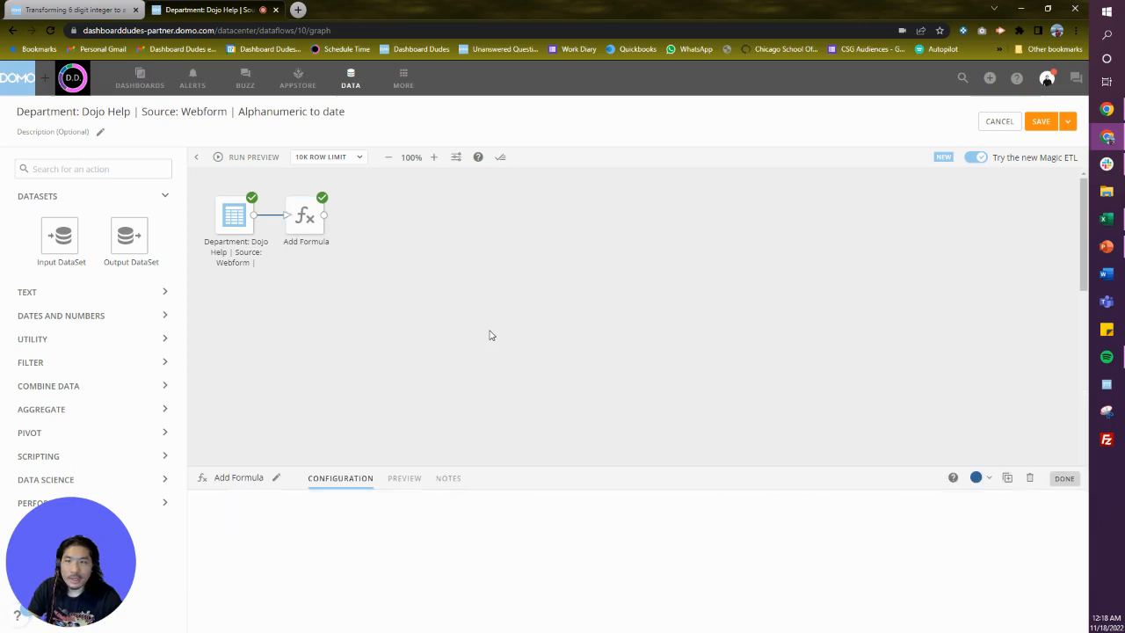
pyautogui.click(266, 159)
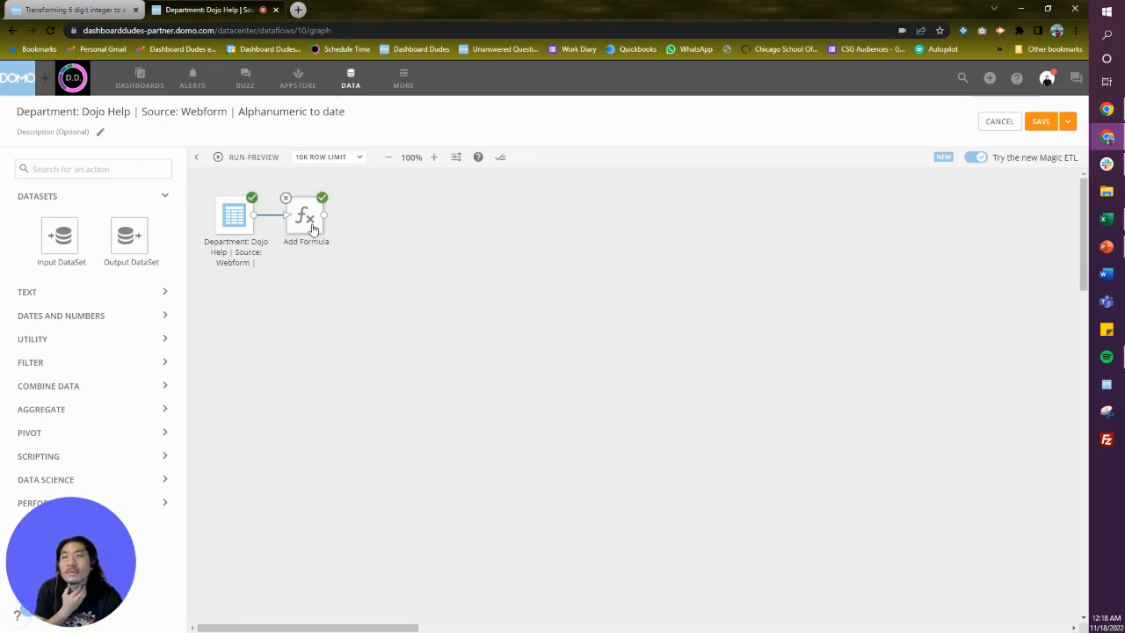
pyautogui.click(309, 236)
pyautogui.click(411, 407)
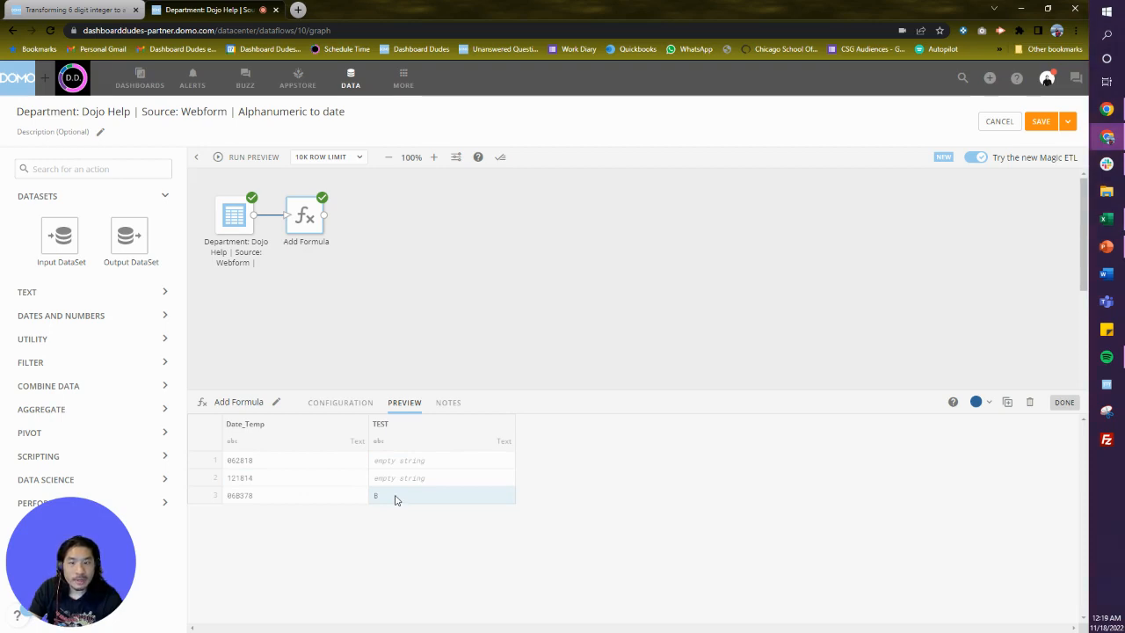
# Change the TEST formula to CASE WHEN STR_REMOVE_DIGITS(`Date_Temp`)='' THEN 1 END and validate it.
pyautogui.click(332, 406)
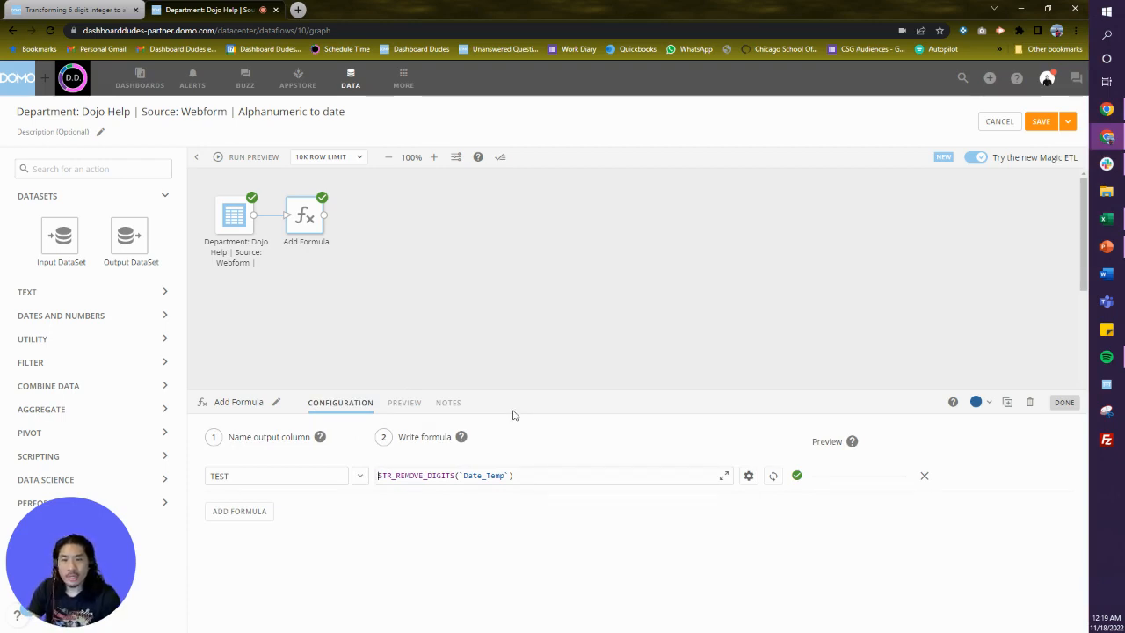
pyautogui.write('CASE WHE')
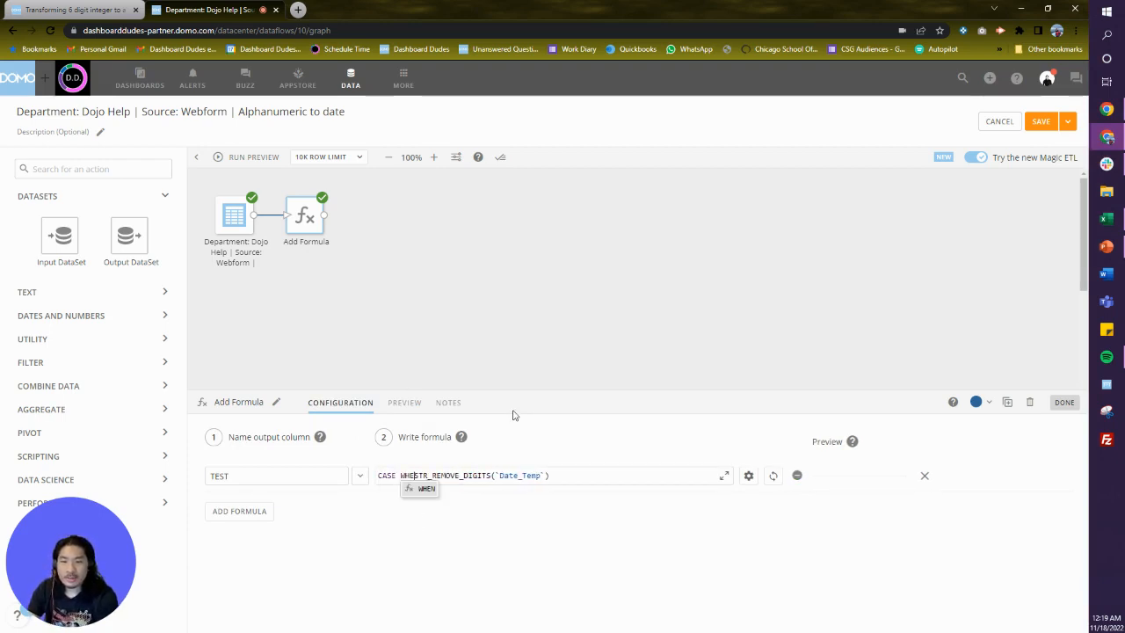
pyautogui.write('N')
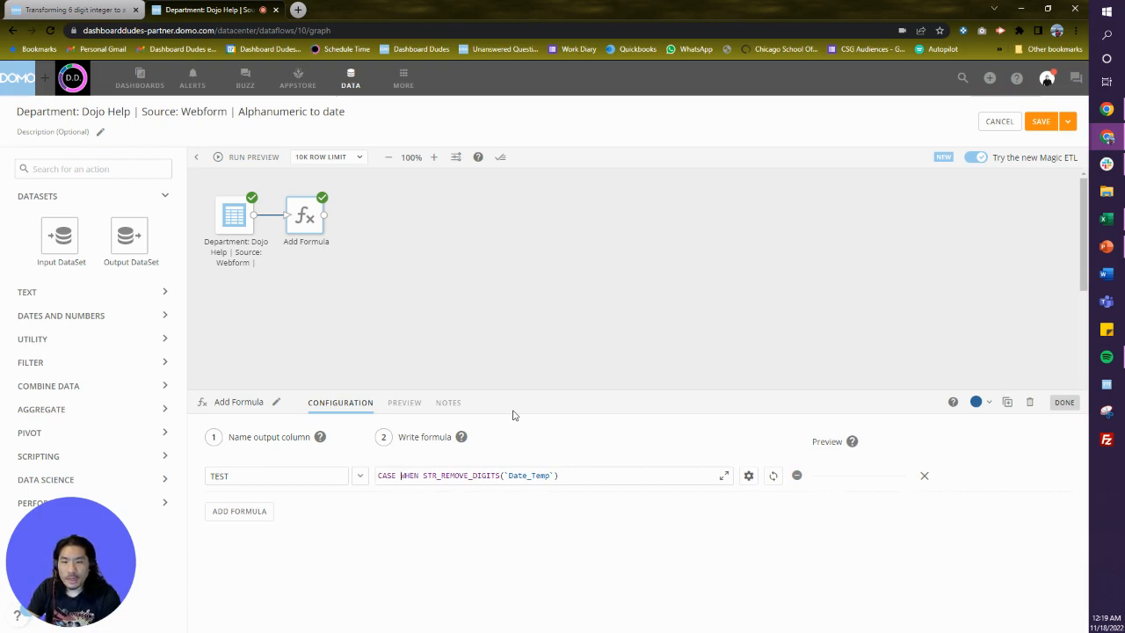
pyautogui.press('Return')
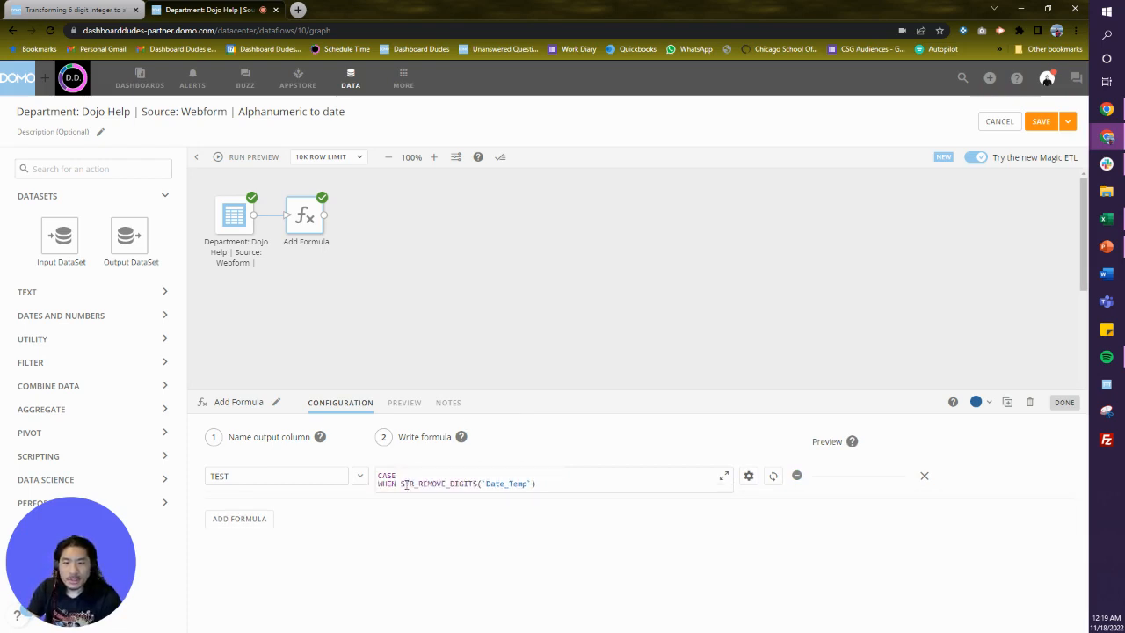
pyautogui.click(546, 485)
pyautogui.write('=')
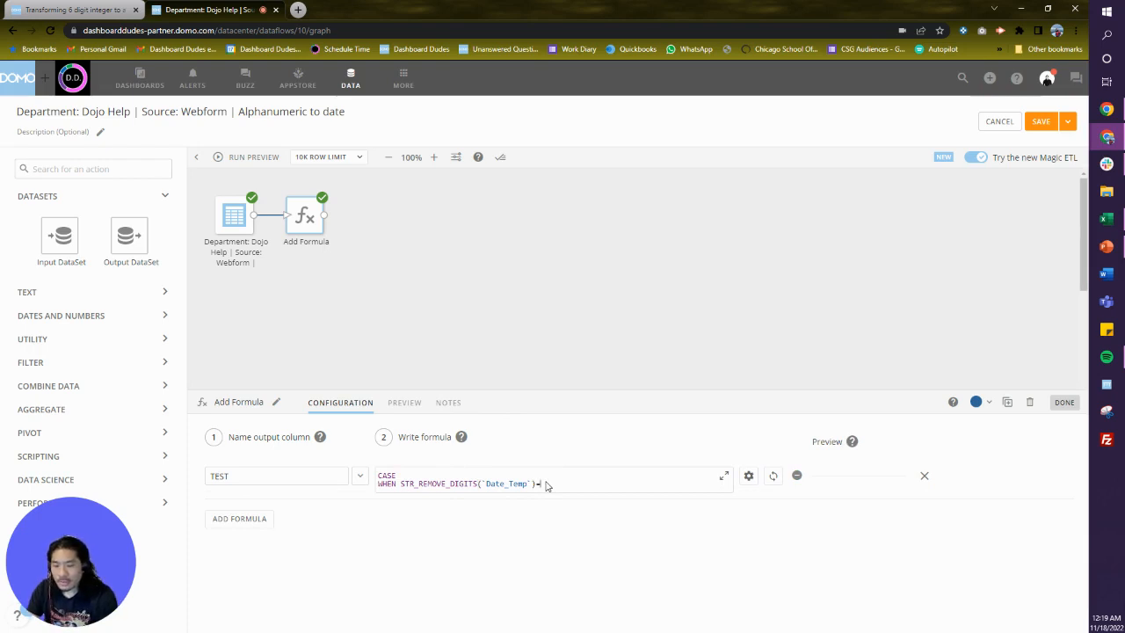
pyautogui.write("''")
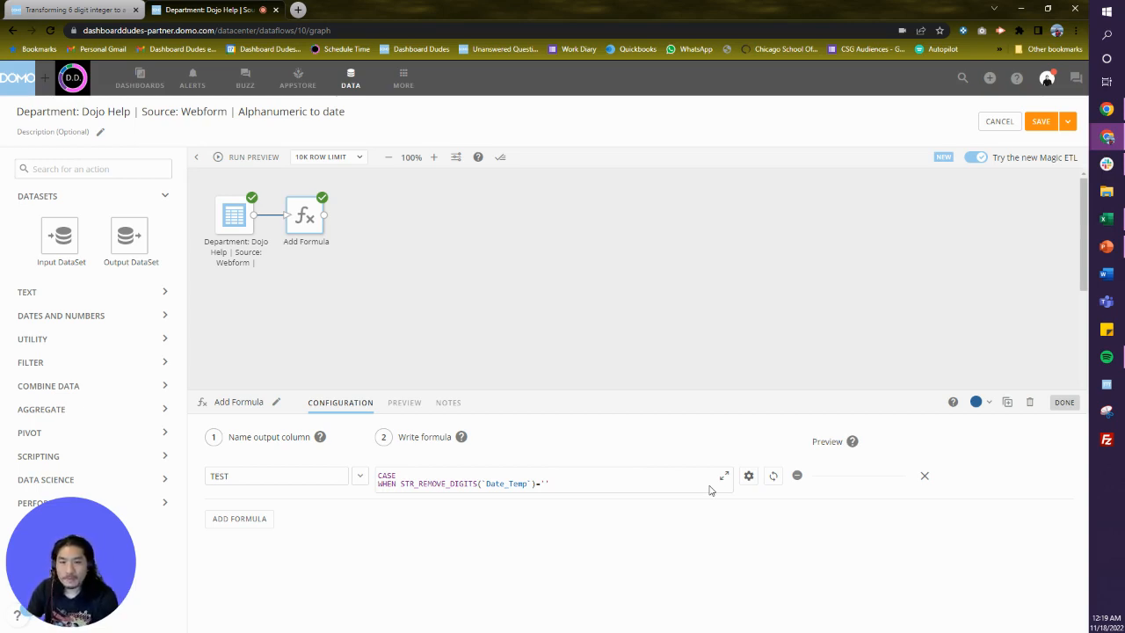
pyautogui.write('Then')
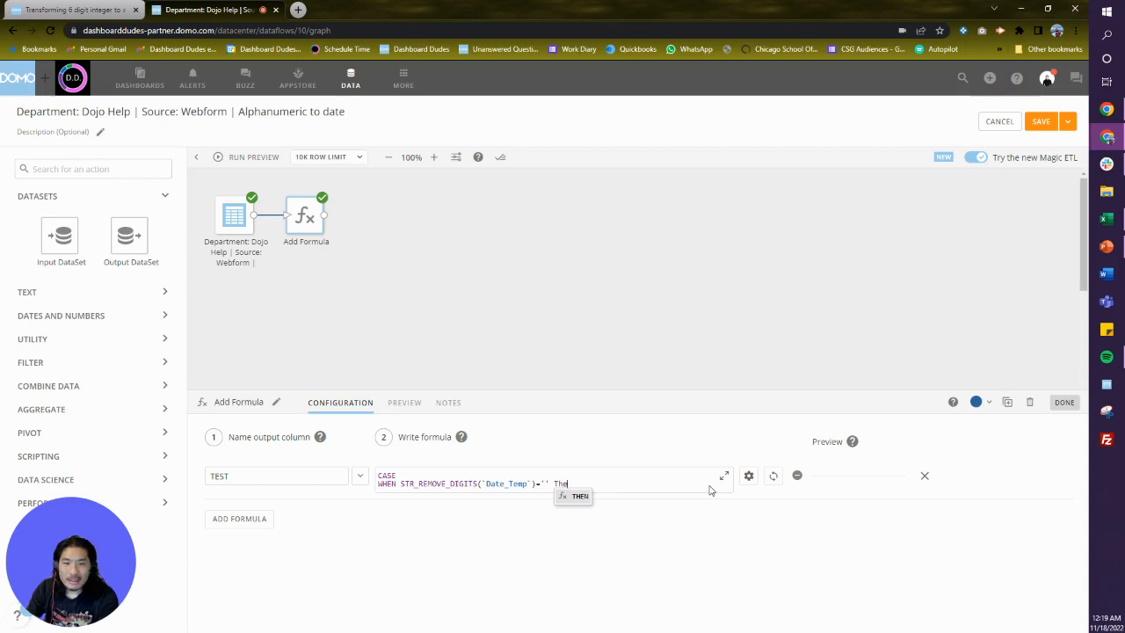
pyautogui.press('BackSpace')
pyautogui.press('BackSpace')
pyautogui.press('BackSpace')
pyautogui.write('THEN 1')
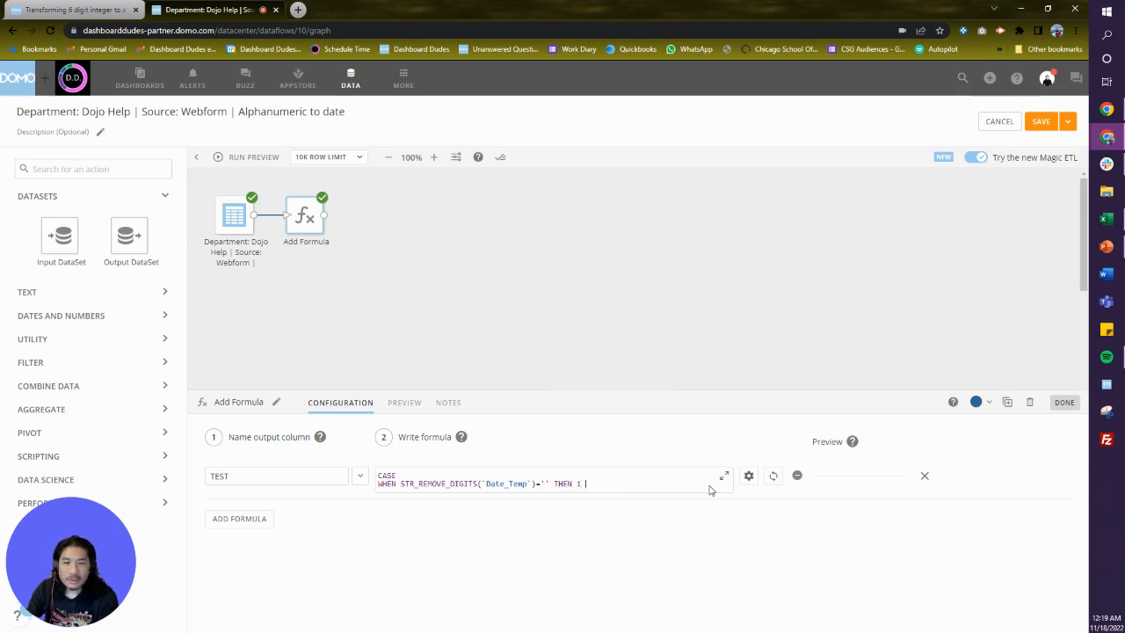
pyautogui.write(' END')
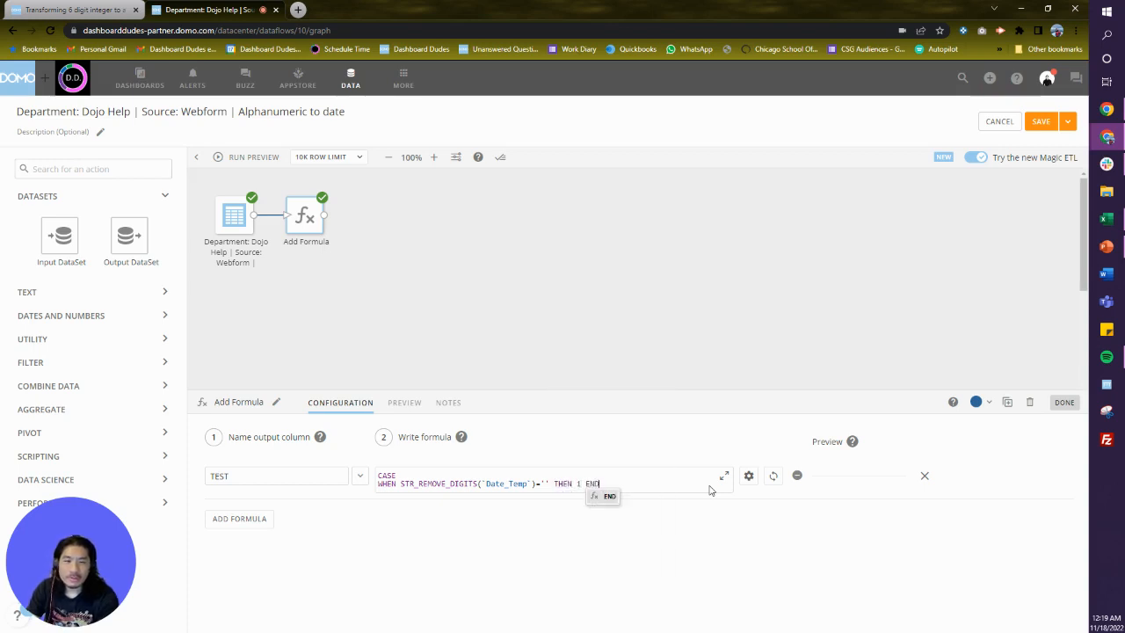
pyautogui.click(774, 476)
# Run a preview and check the TEST column's results before returning to the formula configuration.
pyautogui.click(272, 158)
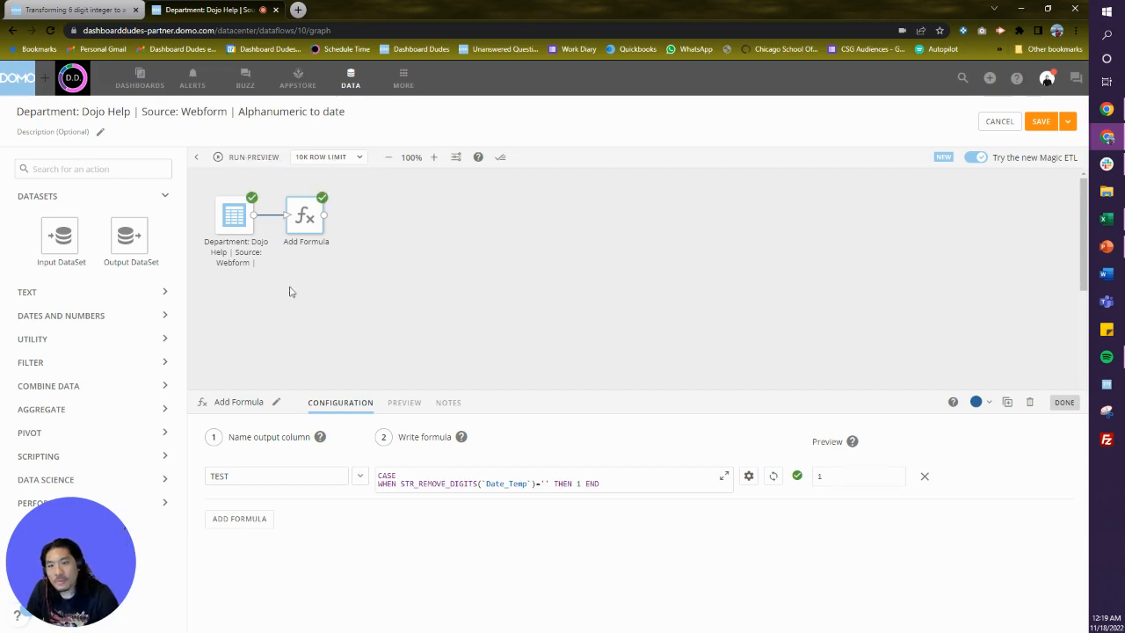
pyautogui.click(406, 404)
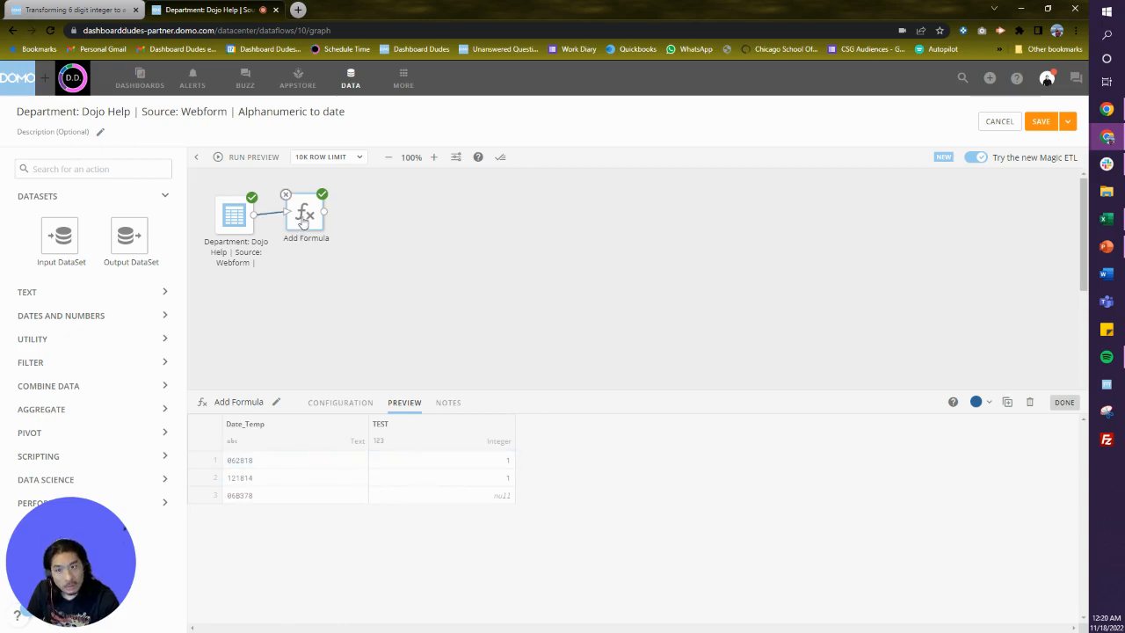
pyautogui.click(345, 401)
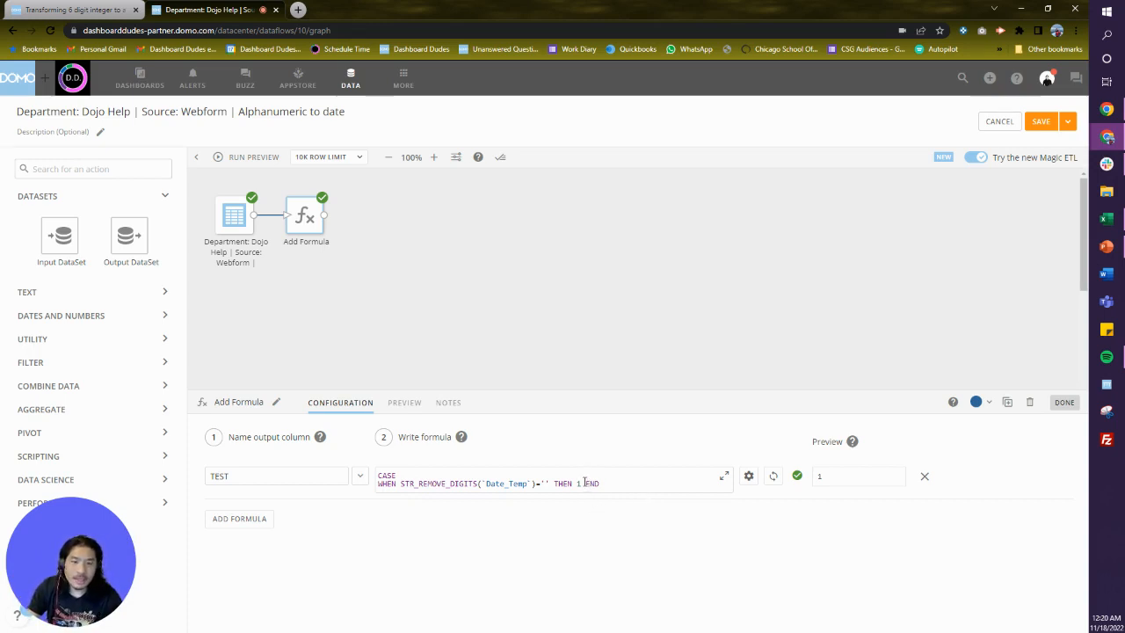
# Add a second formula with output column named Date.
pyautogui.click(263, 525)
pyautogui.click(265, 517)
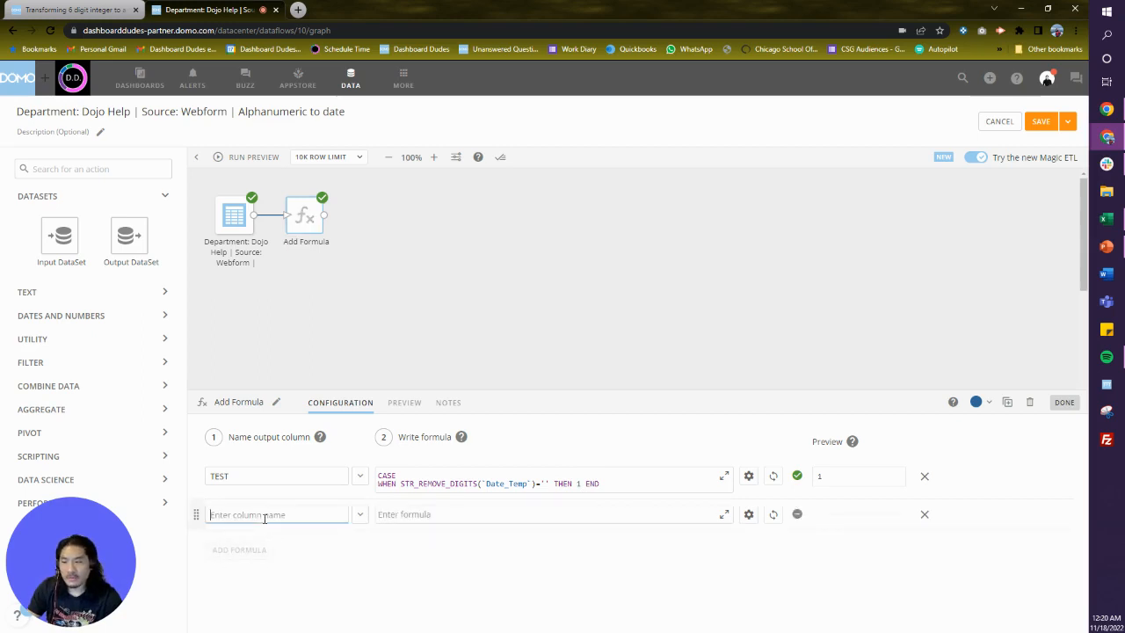
pyautogui.write('Date')
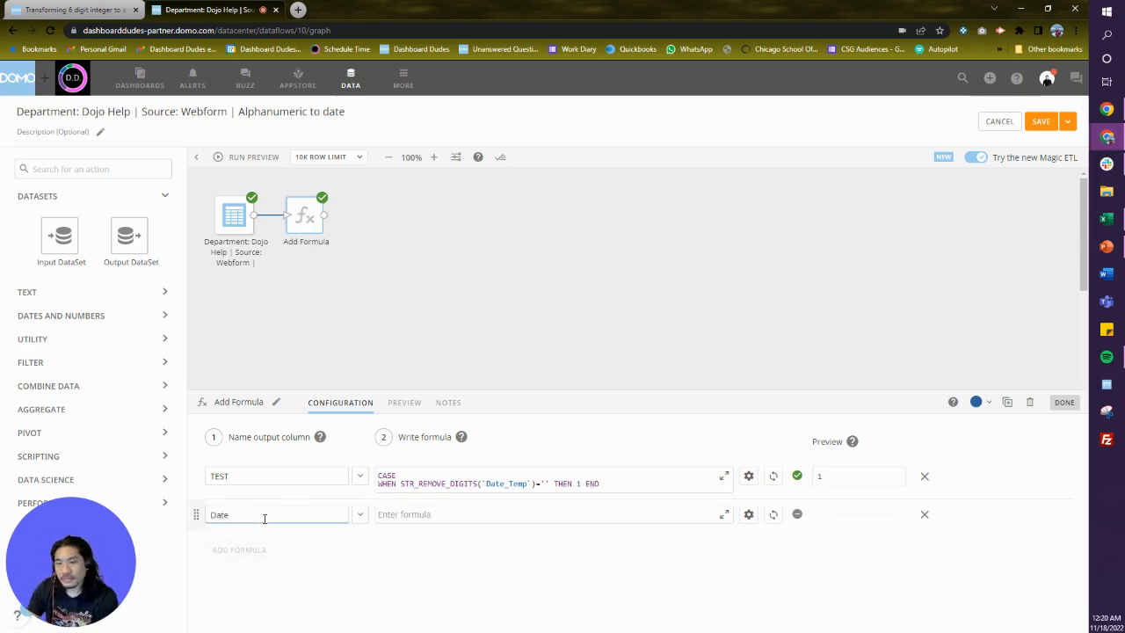
# Rename the TEST formula's output column to Numerican Format Flag.
pyautogui.click(277, 476)
pyautogui.hotkey('ctrl', 'a')
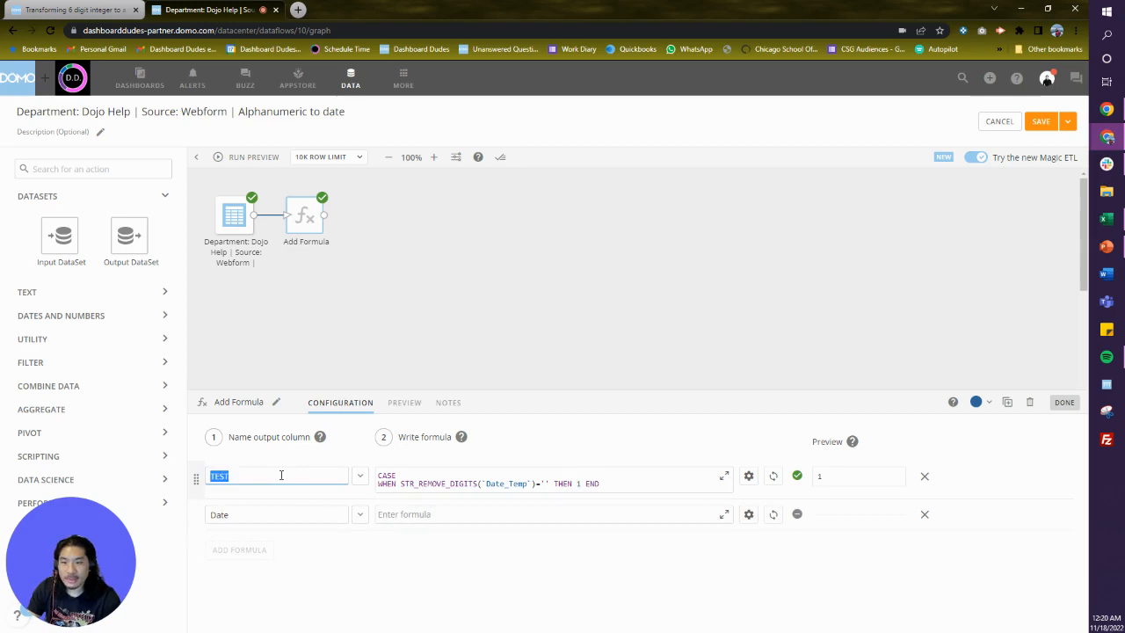
pyautogui.write('Date Fo')
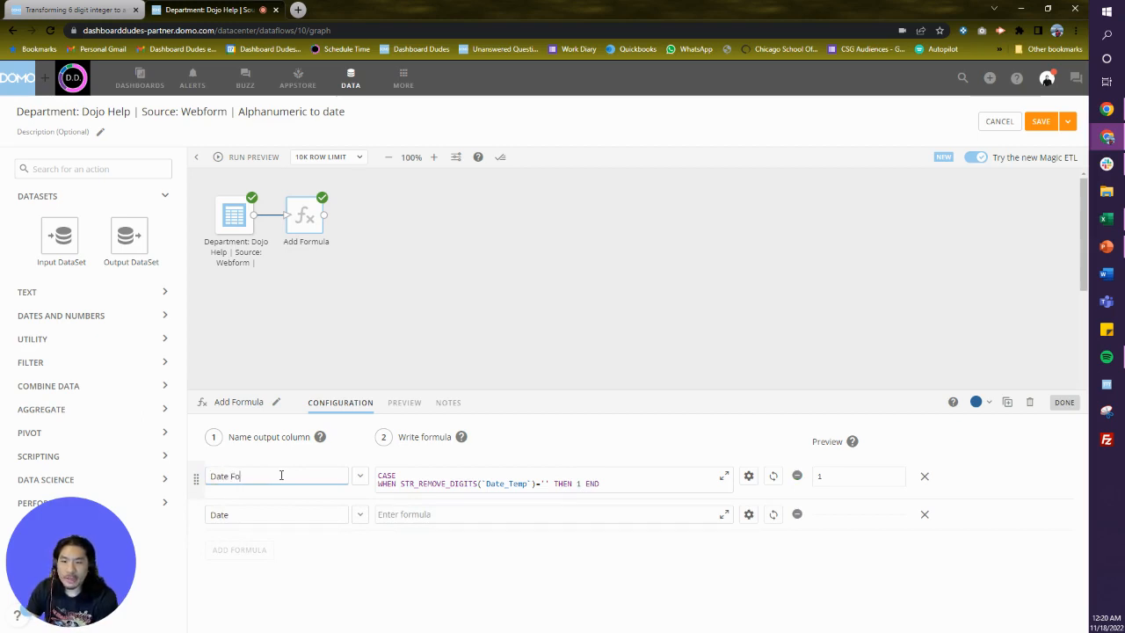
pyautogui.press('BackSpace')
pyautogui.press('BackSpace')
pyautogui.press('BackSpace')
pyautogui.press('BackSpace')
pyautogui.press('BackSpace')
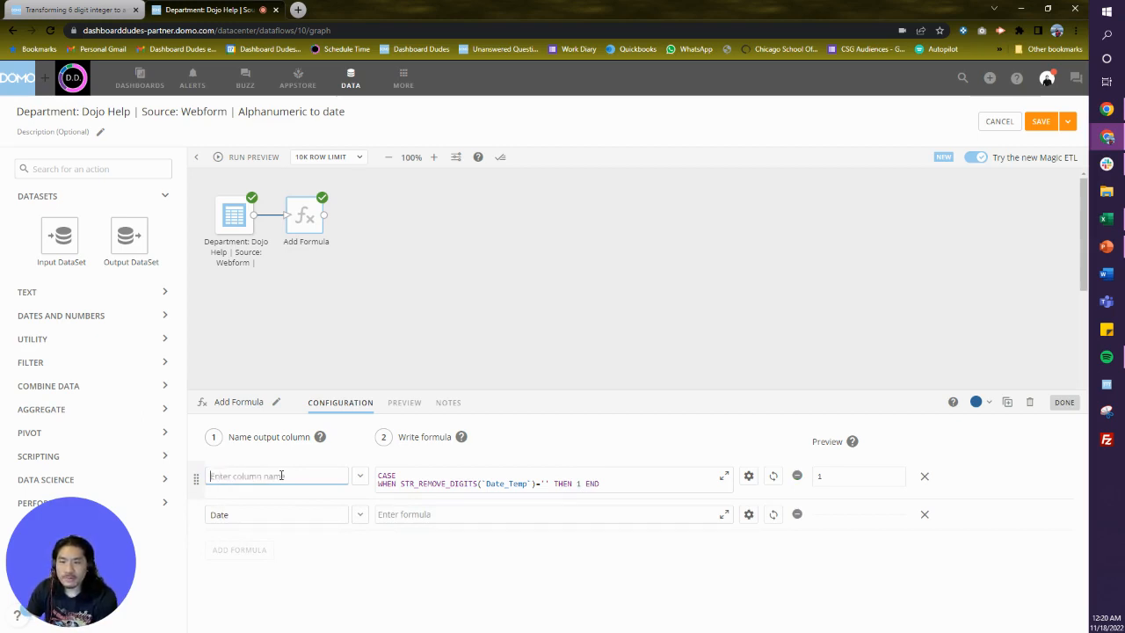
pyautogui.write('Numerica')
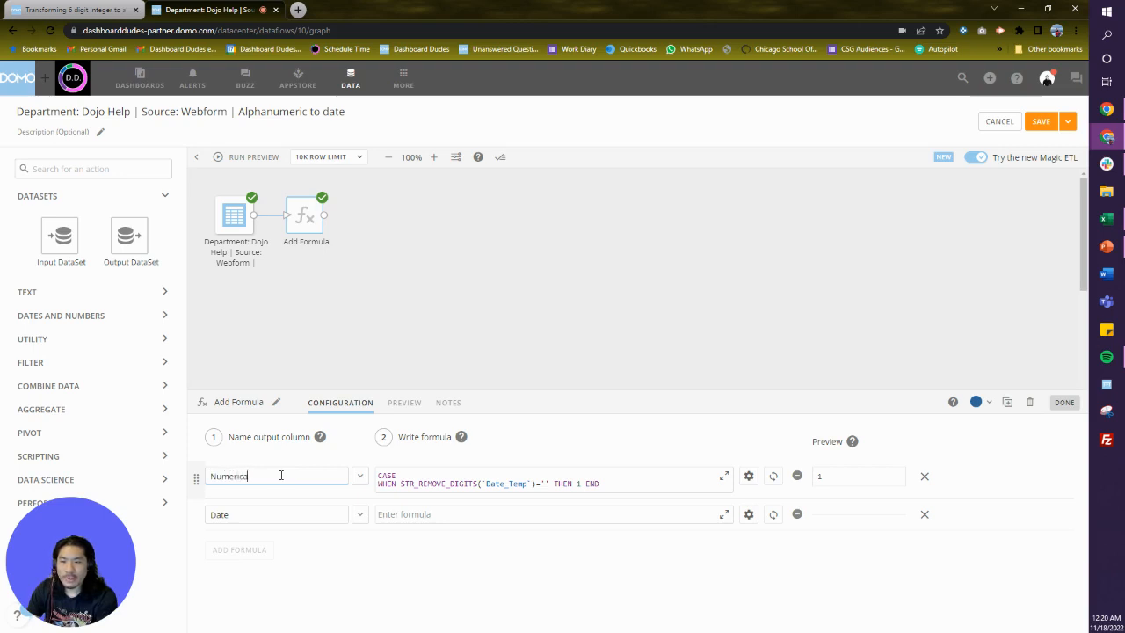
pyautogui.write('n Format Flag')
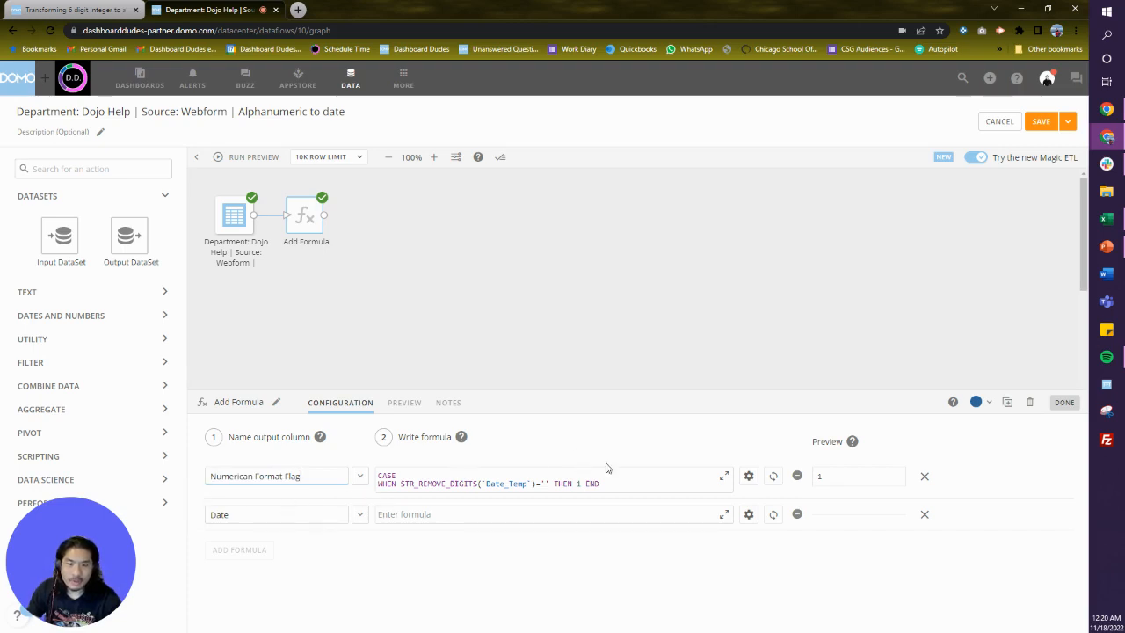
pyautogui.click(238, 516)
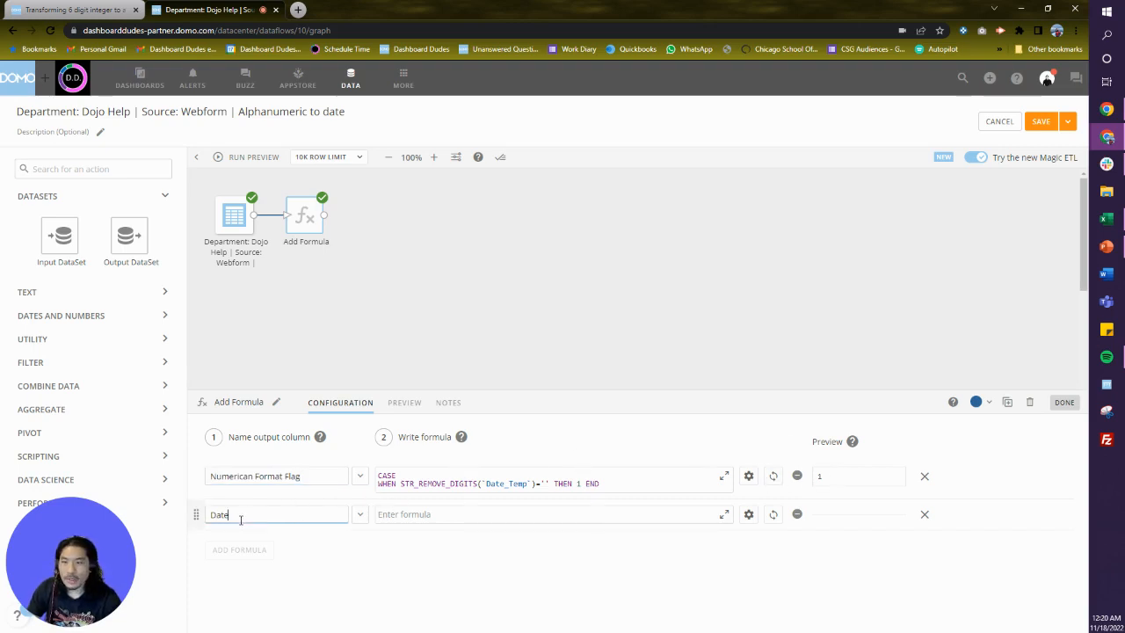
pyautogui.doubleClick(238, 516)
pyautogui.press('BackSpace')
pyautogui.hotkey('ctrl', 'shift', 'i')
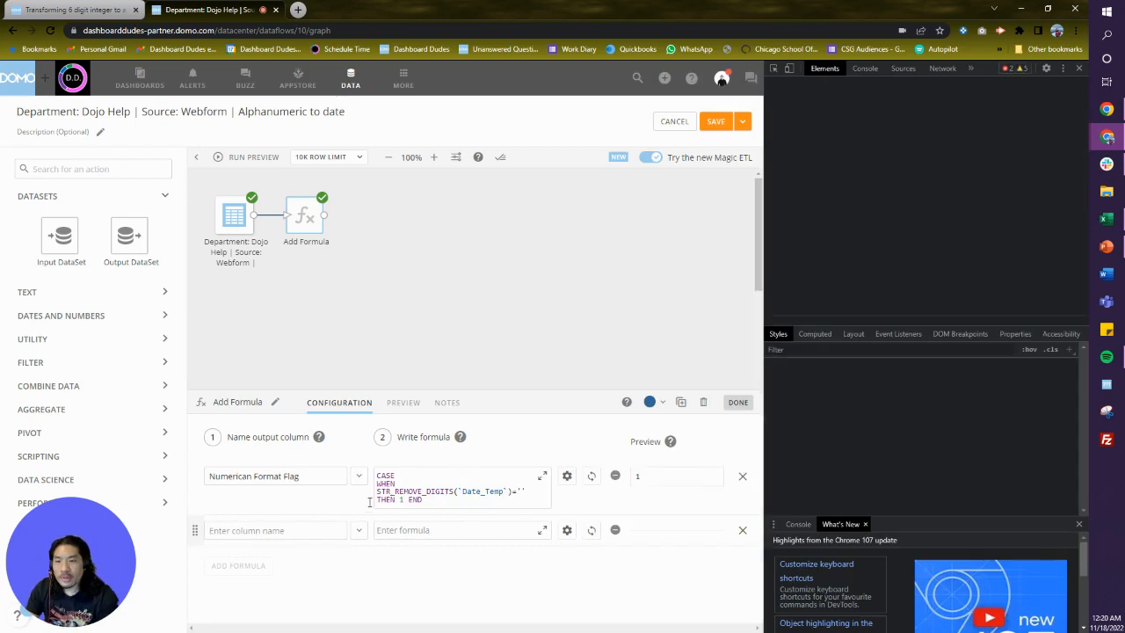
pyautogui.click(1080, 68)
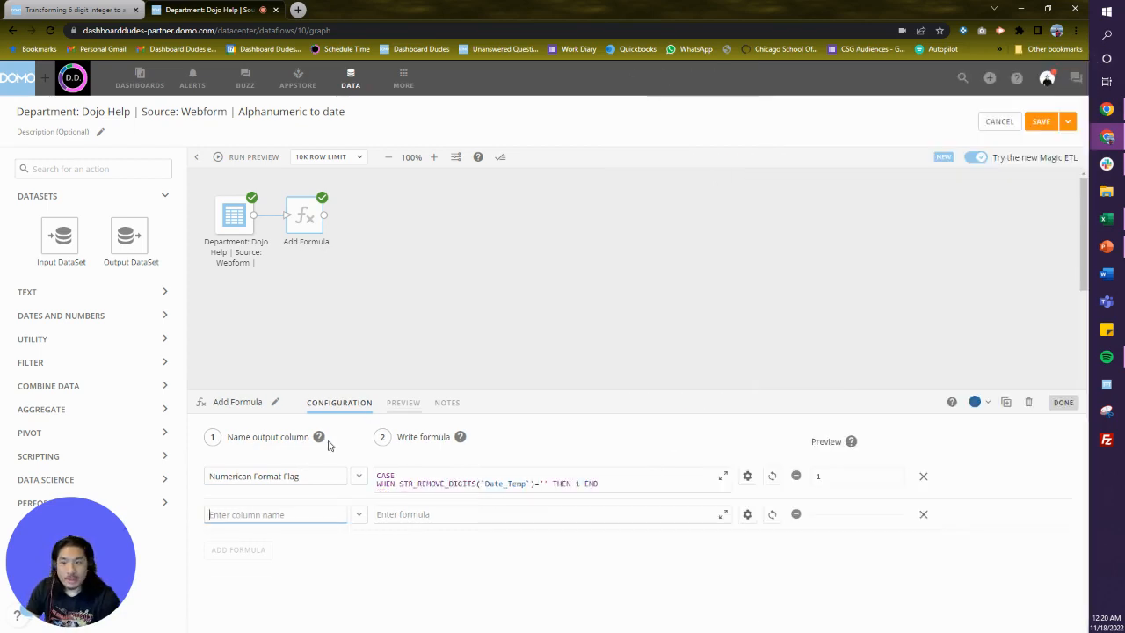
# Correct the first output column's name to Numeric Format Flag.
pyautogui.click(253, 476)
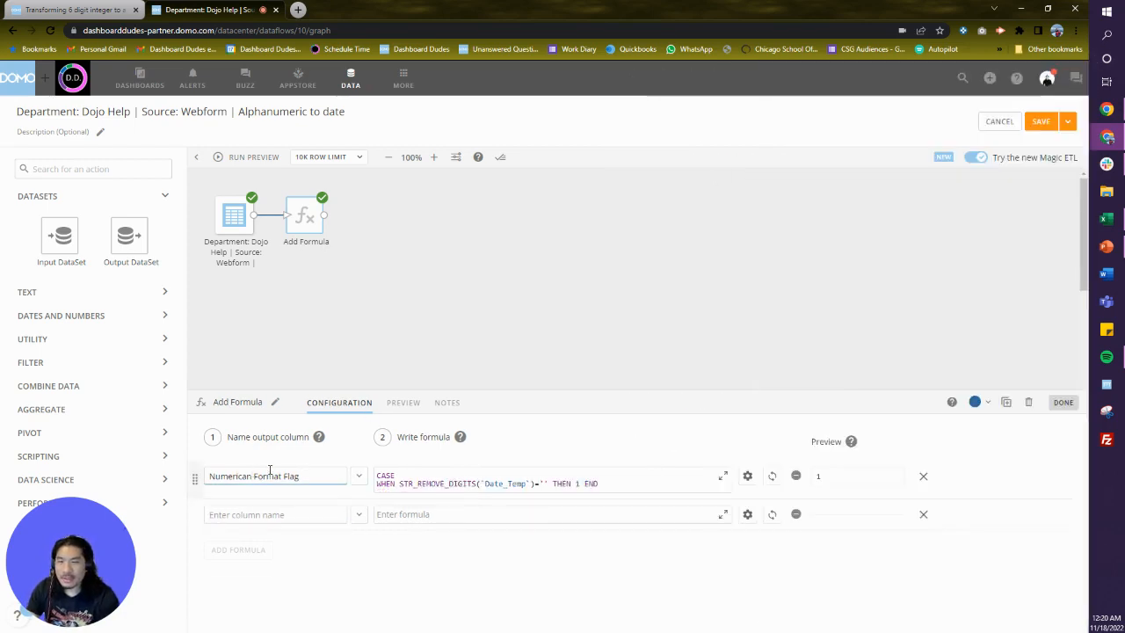
pyautogui.press('BackSpace')
pyautogui.press('BackSpace')
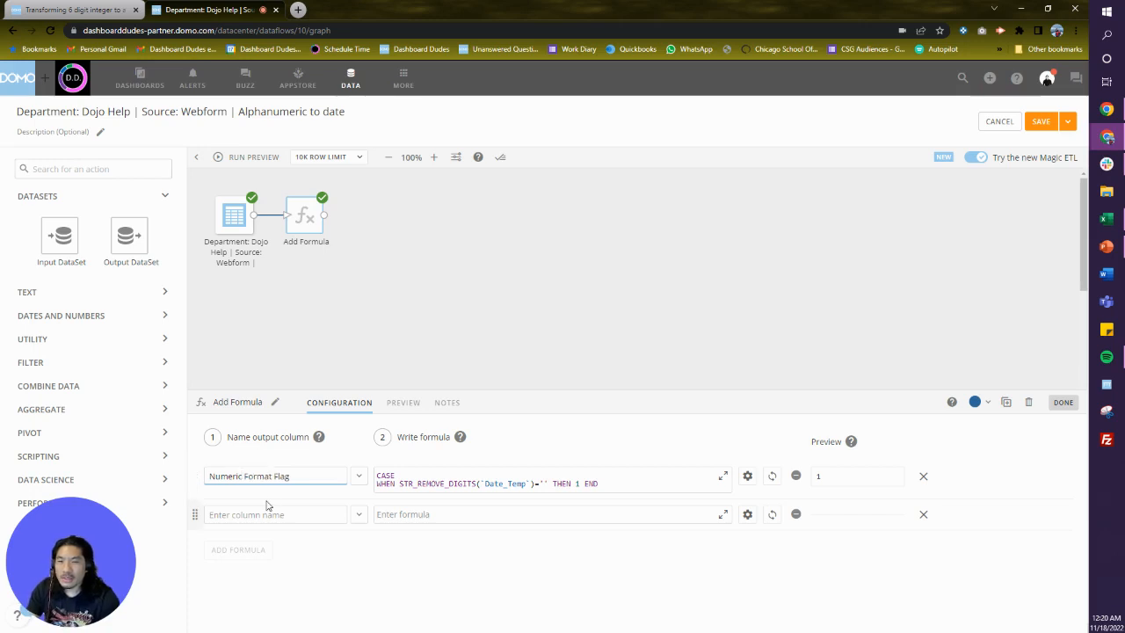
pyautogui.click(277, 513)
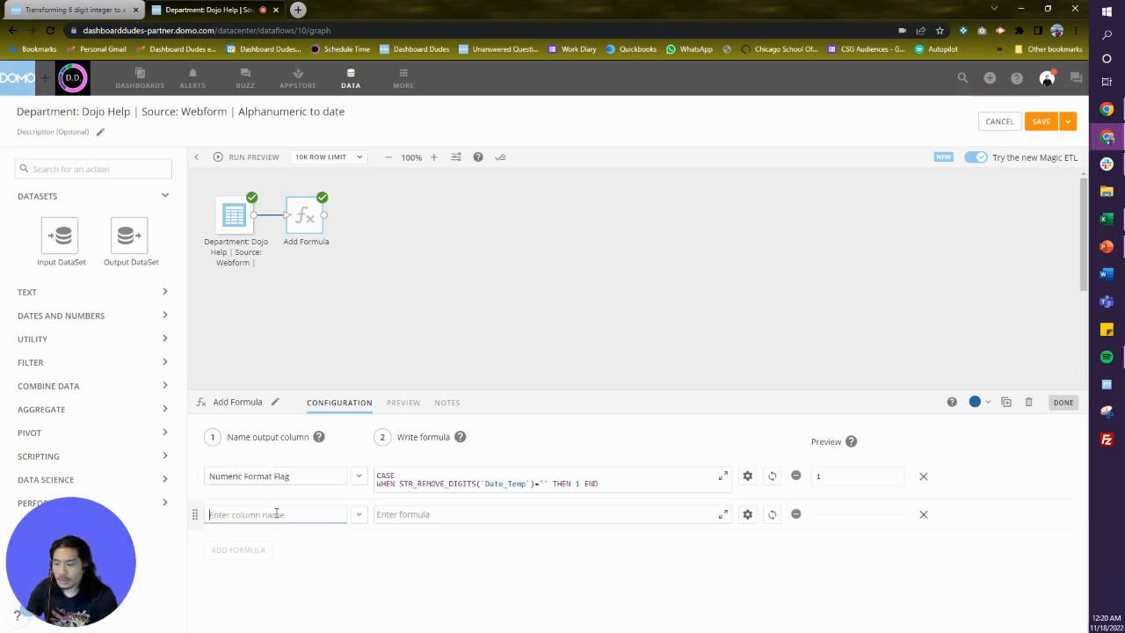
pyautogui.write('Date')
pyautogui.press('Tab')
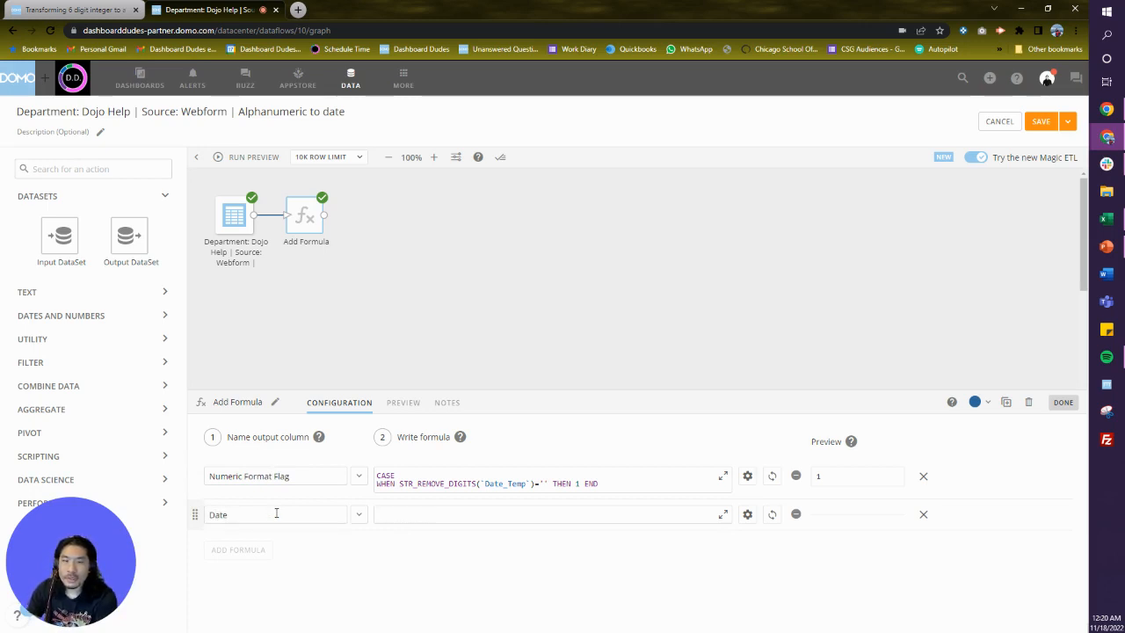
pyautogui.write('Case')
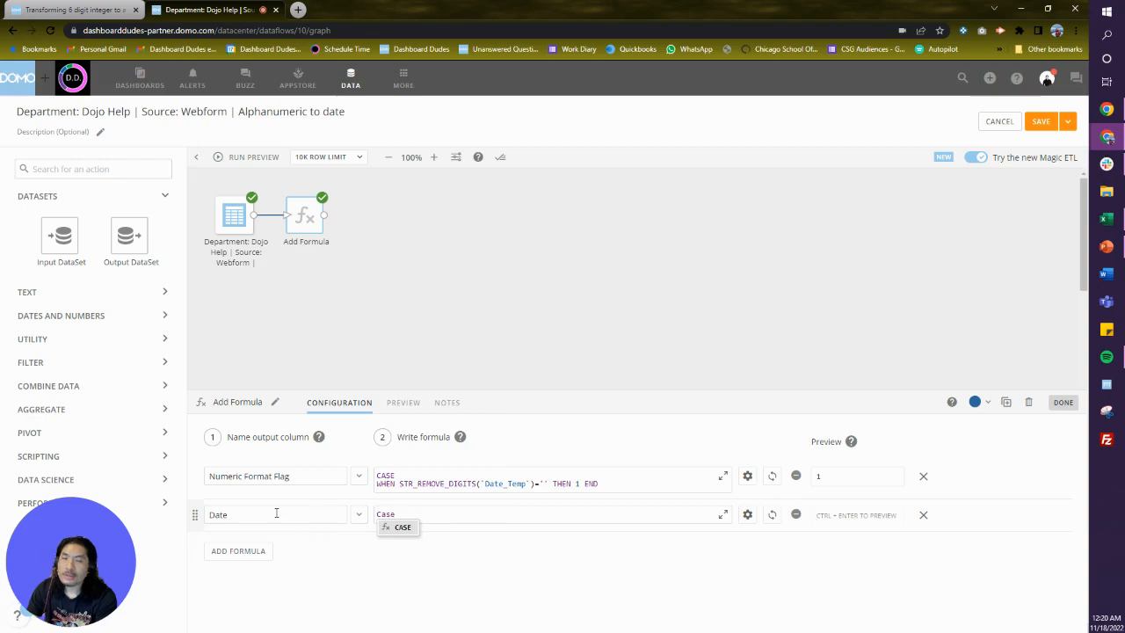
pyautogui.write(' when ')
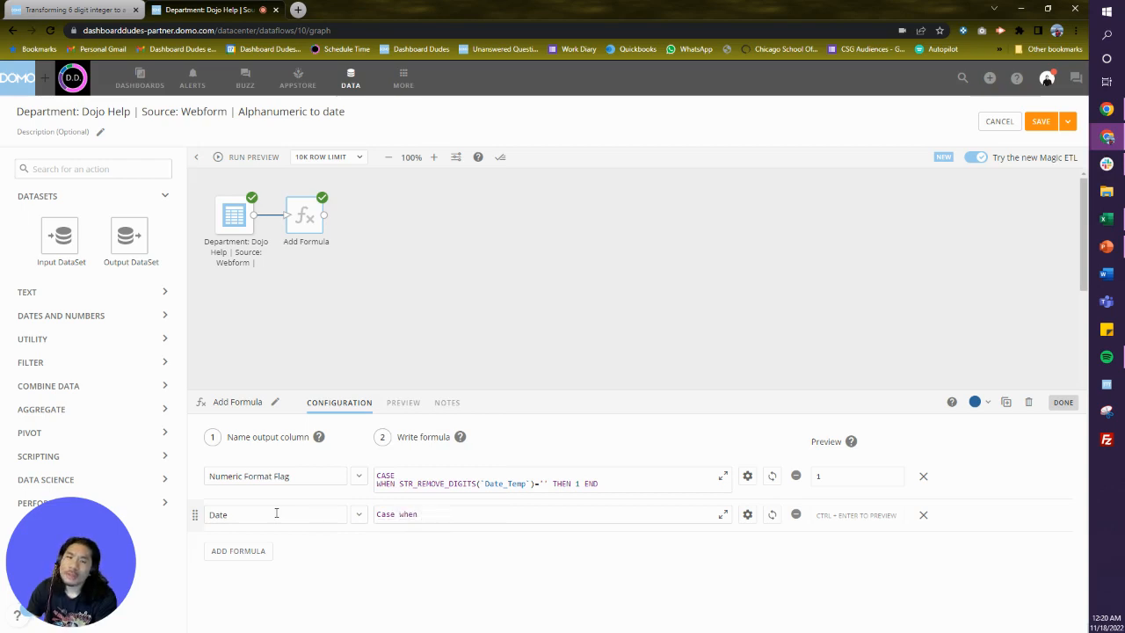
pyautogui.write('nu')
pyautogui.press('BackSpace')
pyautogui.press('BackSpace')
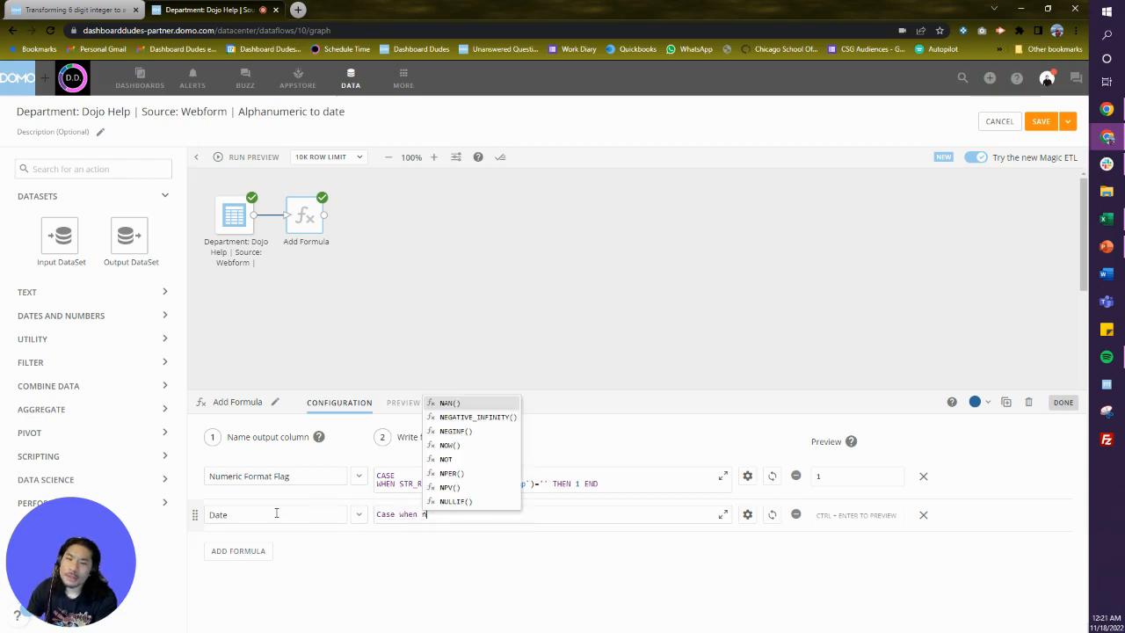
pyautogui.click(771, 476)
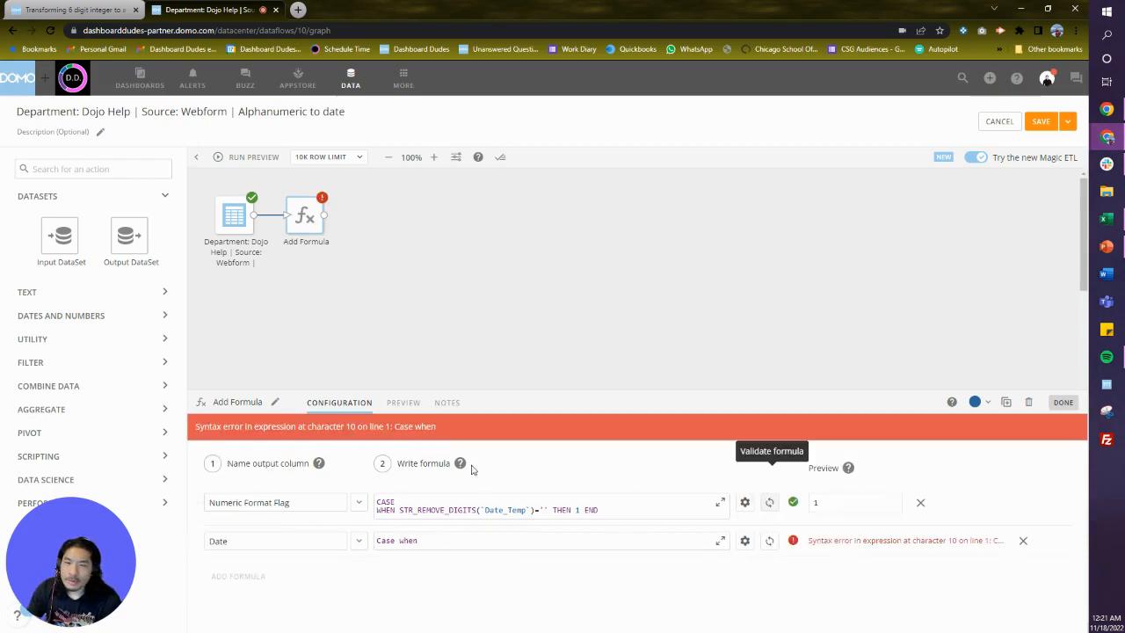
pyautogui.click(1021, 543)
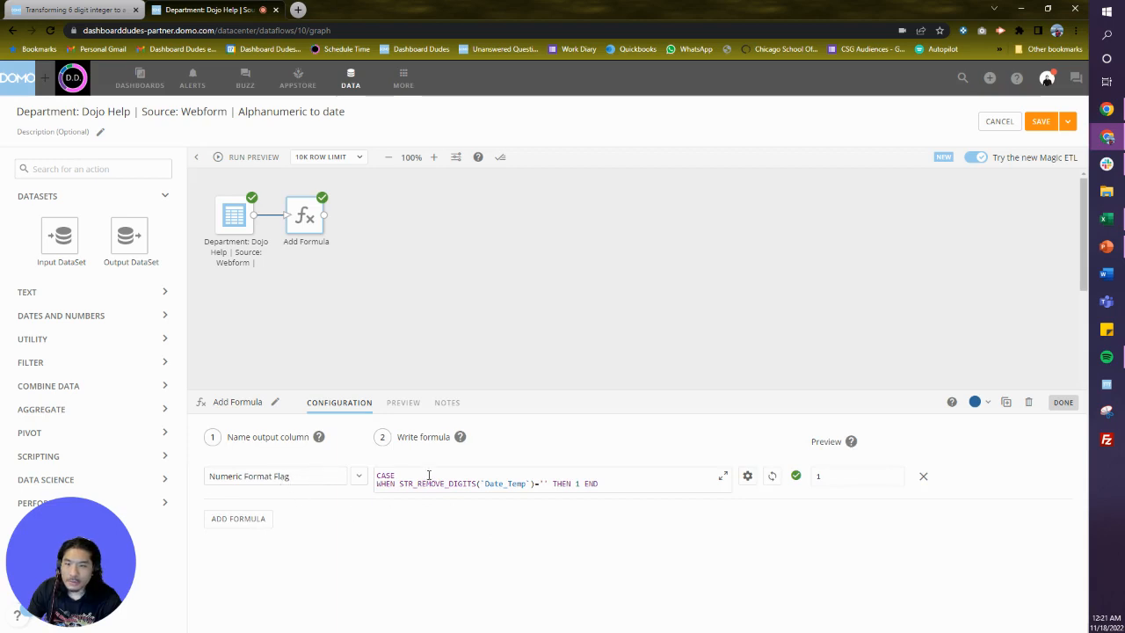
# Add a new formula row and save the dataflow without a version description.
pyautogui.click(235, 518)
pyautogui.click(1042, 126)
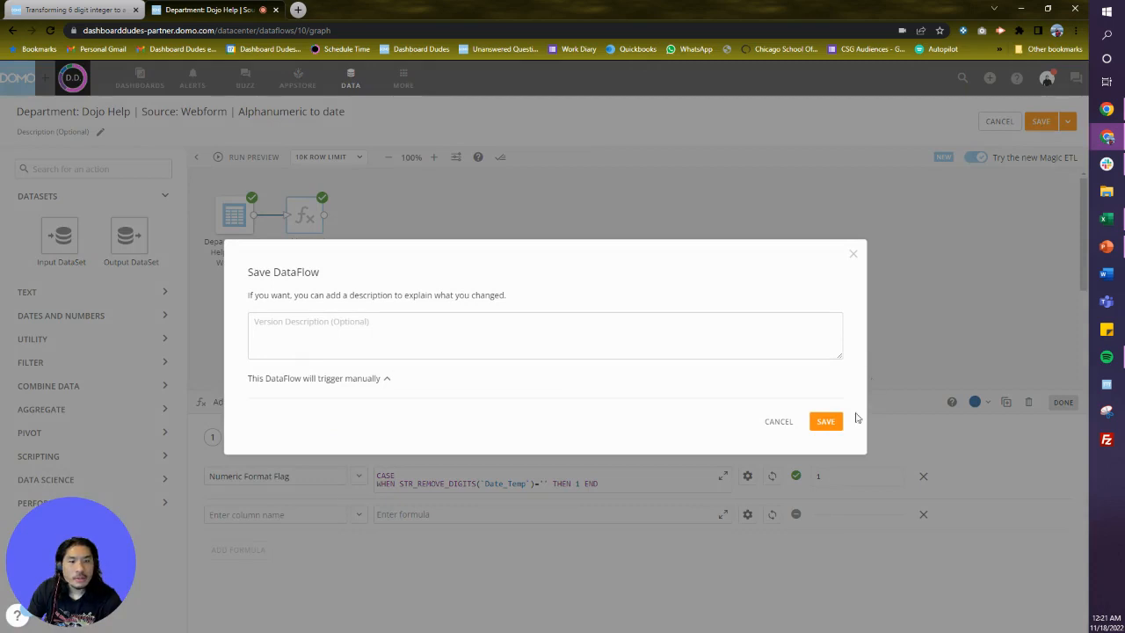
pyautogui.click(826, 422)
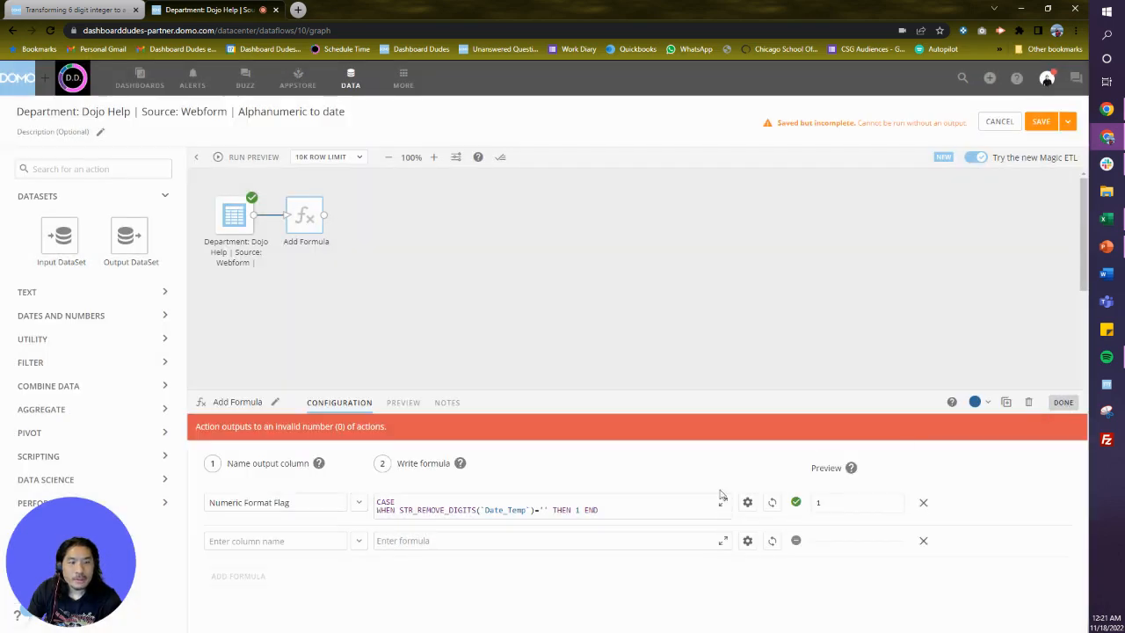
# Name the new formula's output column Date and open it in the Formula Editor.
pyautogui.click(257, 540)
pyautogui.write('Num')
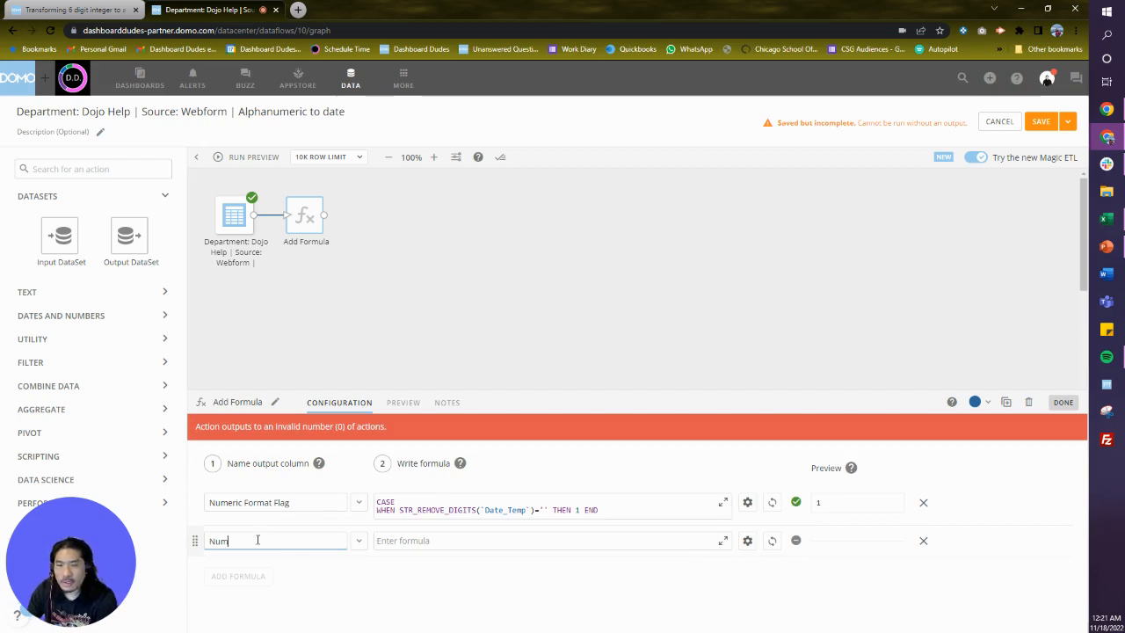
pyautogui.press('BackSpace')
pyautogui.press('BackSpace')
pyautogui.press('BackSpace')
pyautogui.write('Date')
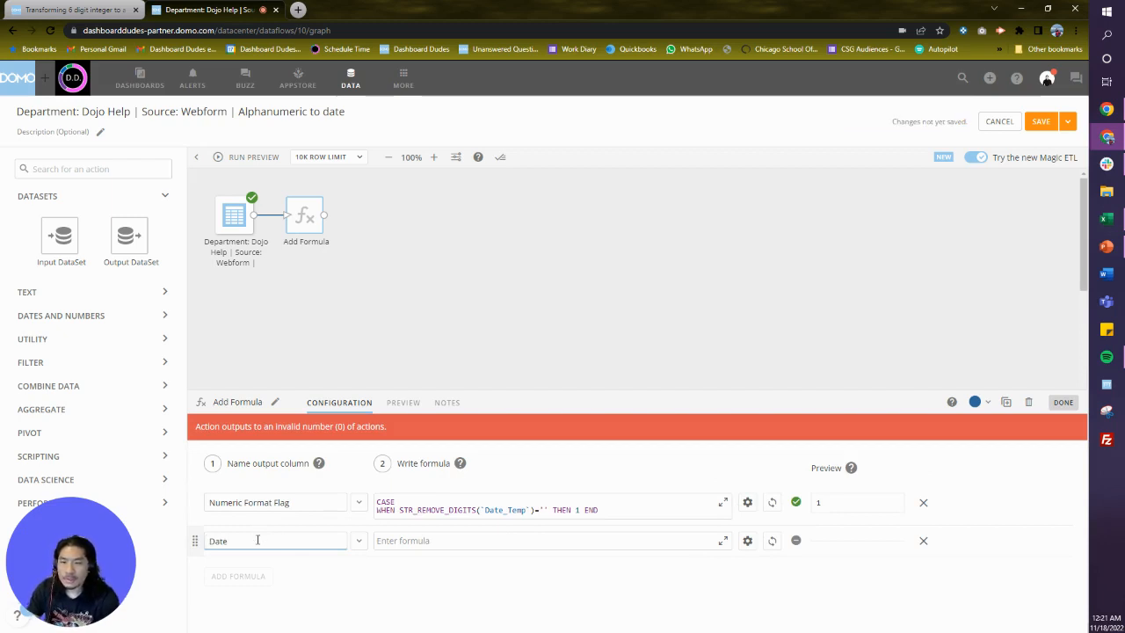
pyautogui.click(460, 542)
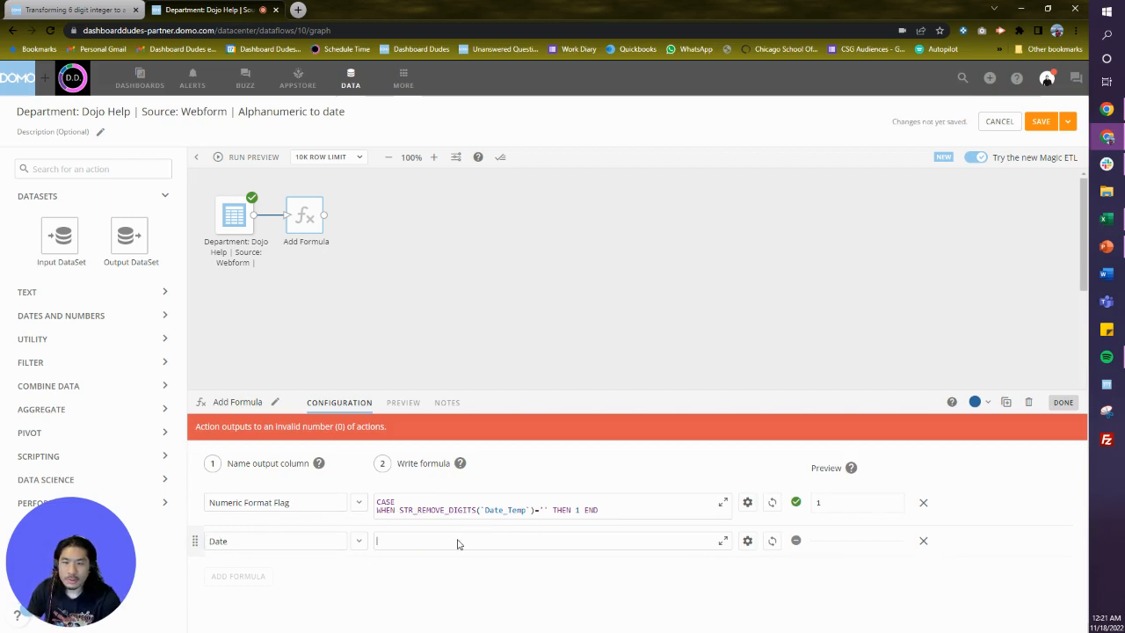
pyautogui.click(724, 547)
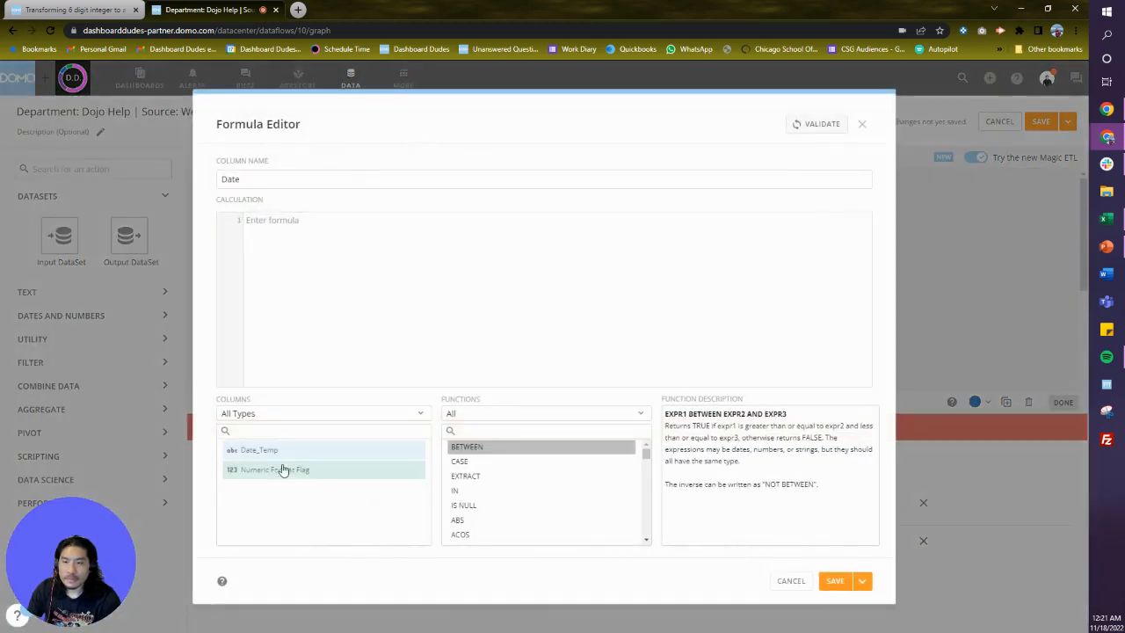
# Begin the Date calculation with CASE and a WHEN condition of `Numeric Format Flag`=1.
pyautogui.click(298, 221)
pyautogui.write('CASE ')
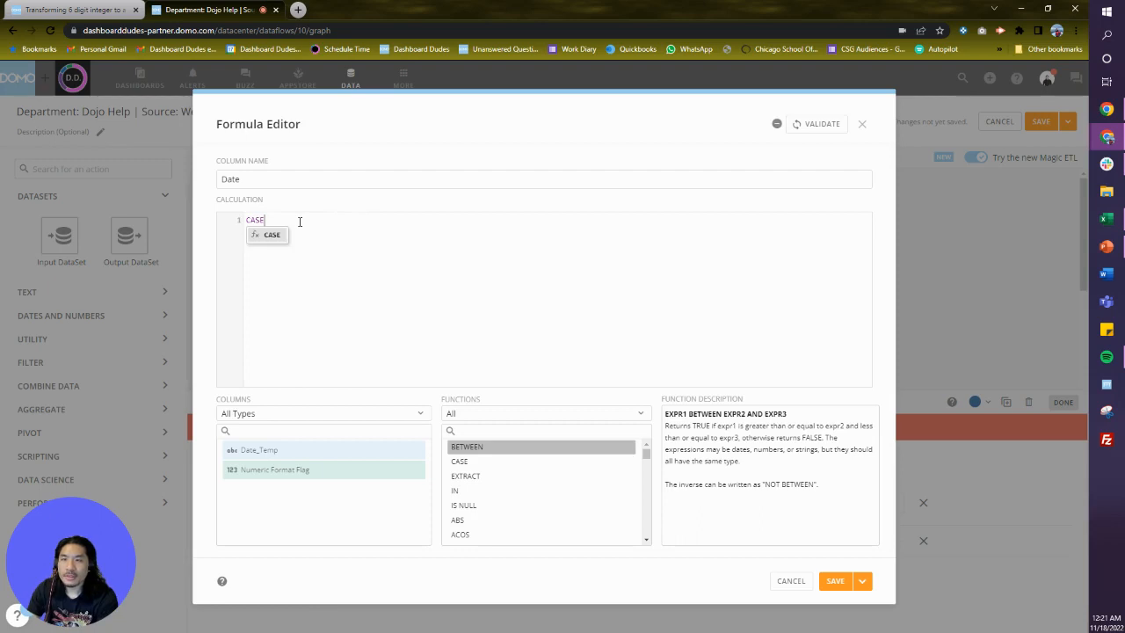
pyautogui.write('WHEN Num')
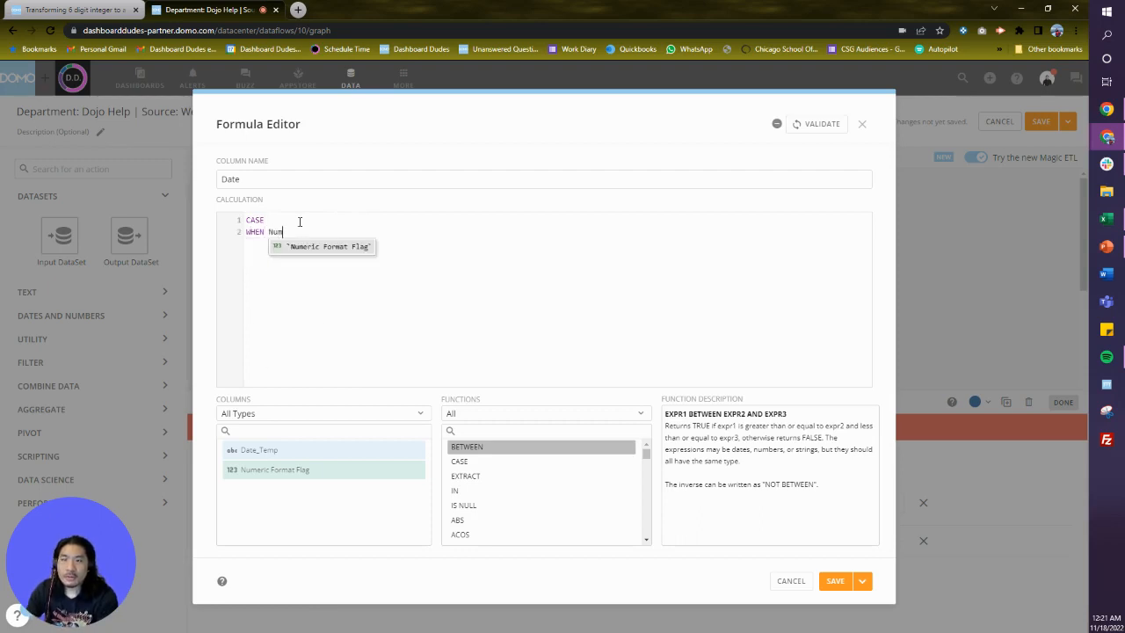
pyautogui.press('Return')
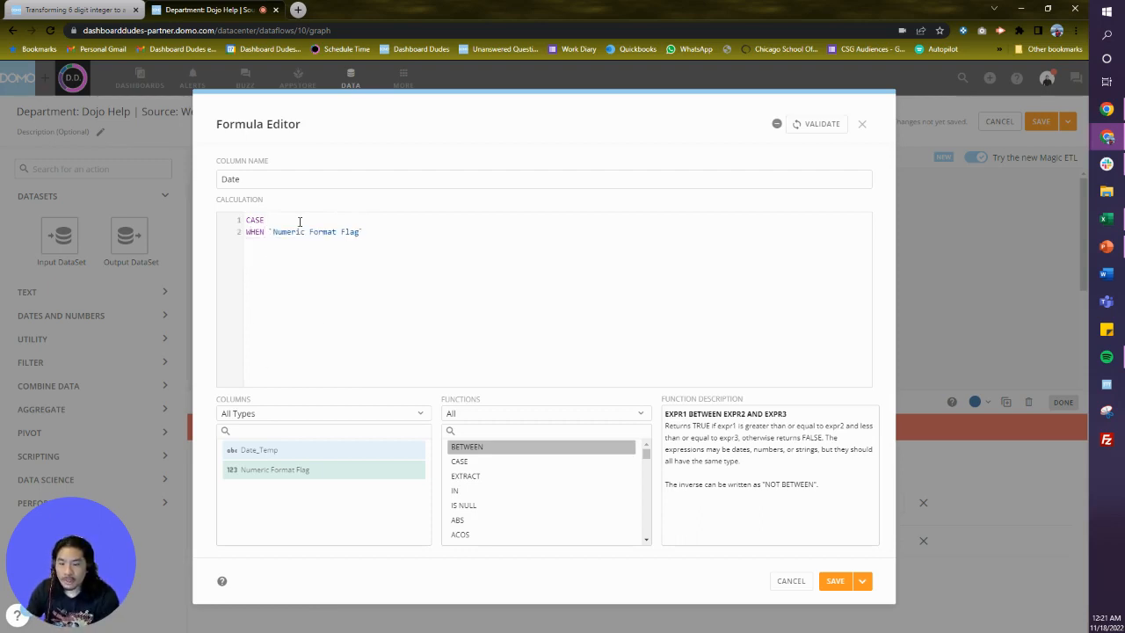
pyautogui.write('=1')
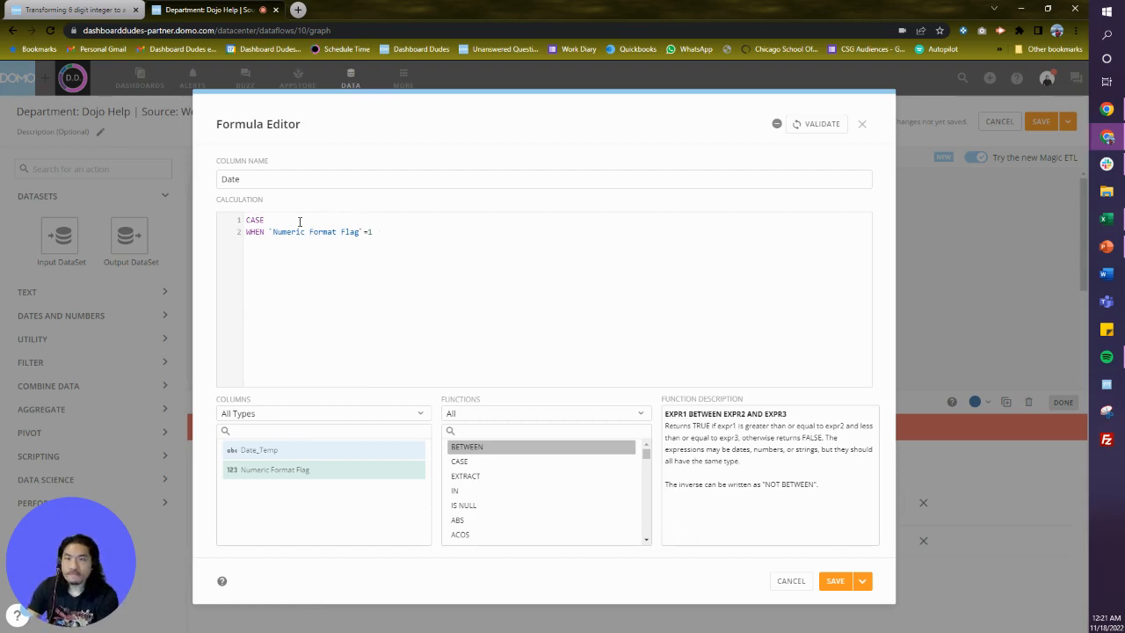
# Continue the WHEN line with CAST(CONCAT('20', to start the date-building expression.
pyautogui.write('CA')
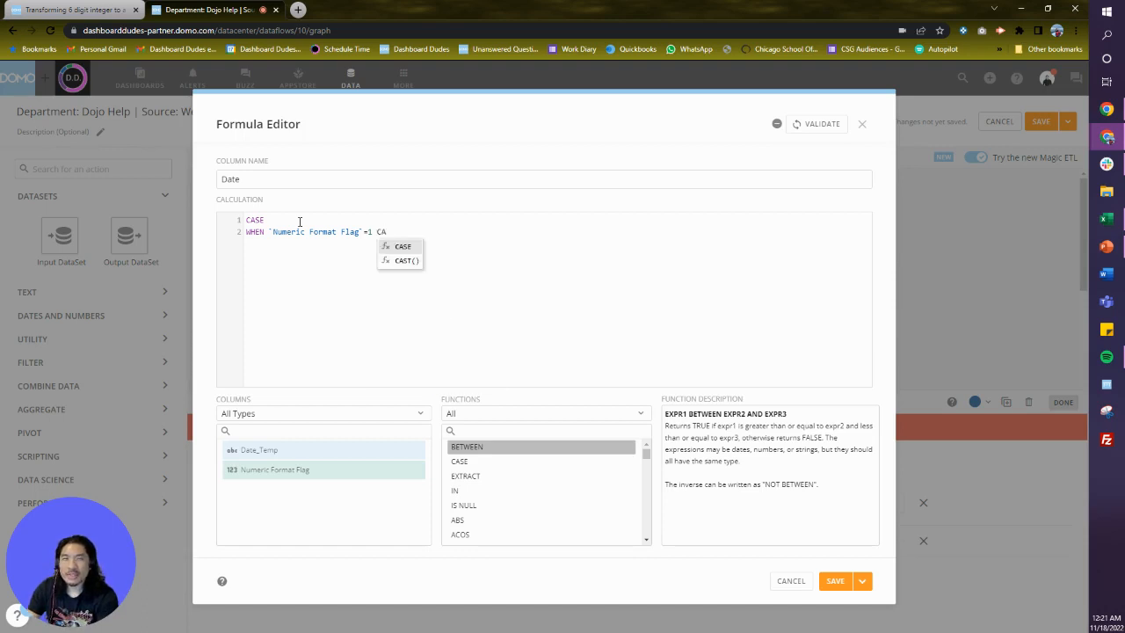
pyautogui.write('ST')
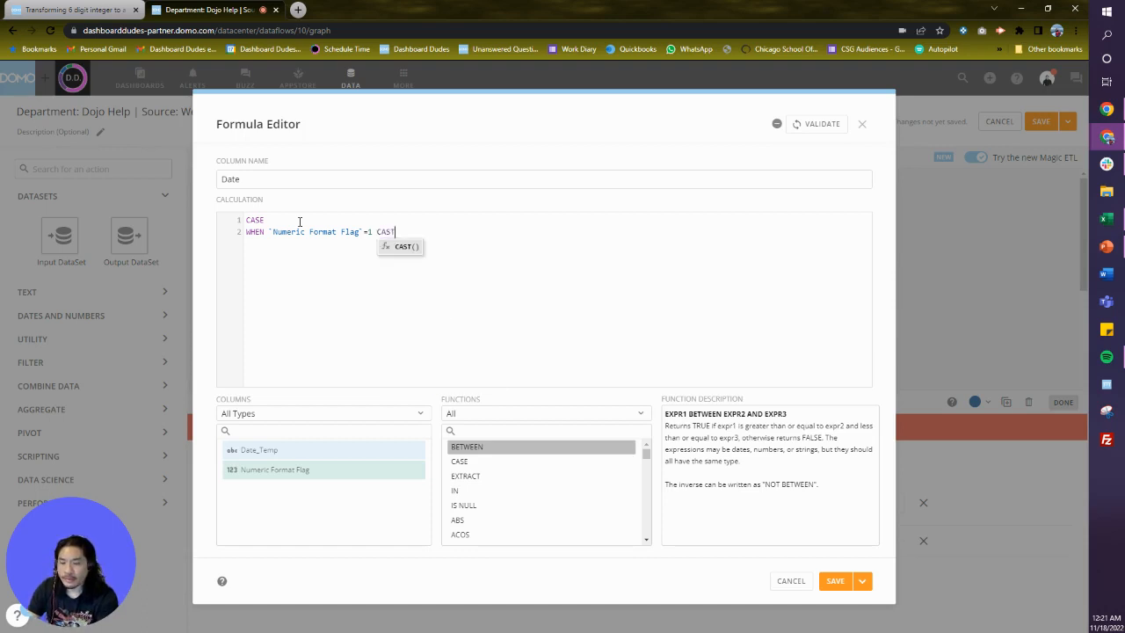
pyautogui.write('(CONCA')
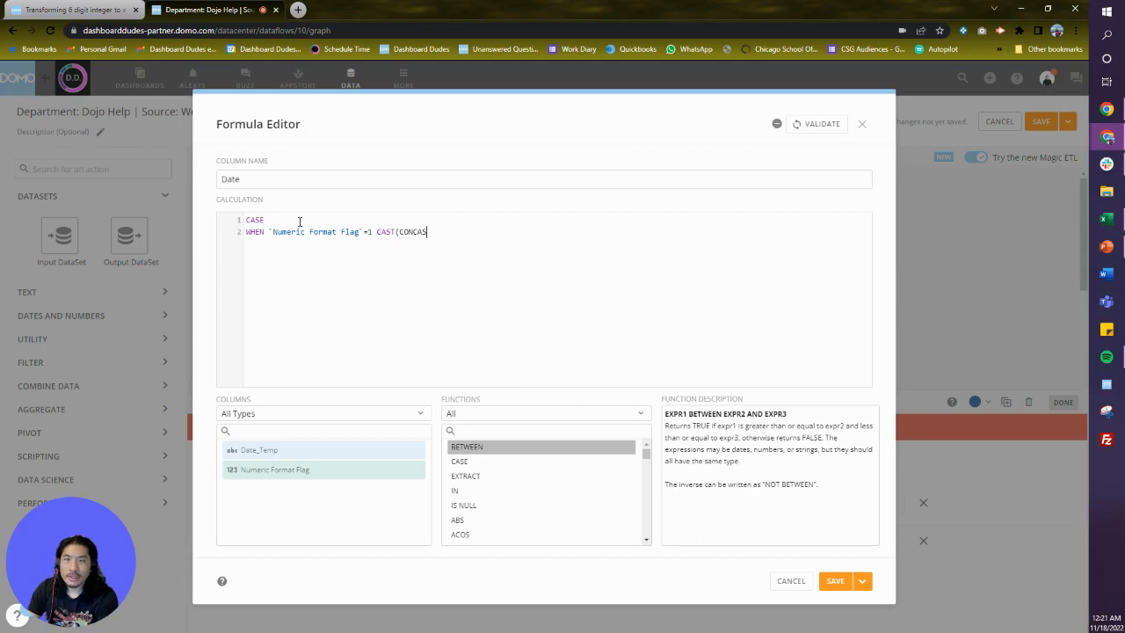
pyautogui.write('T')
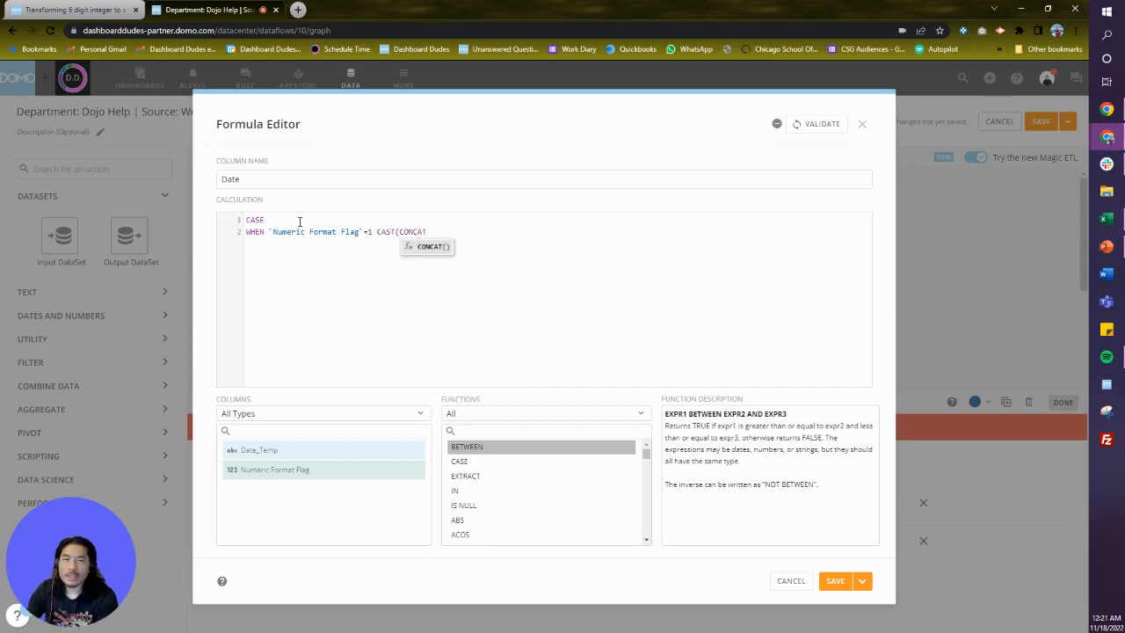
pyautogui.press('Return')
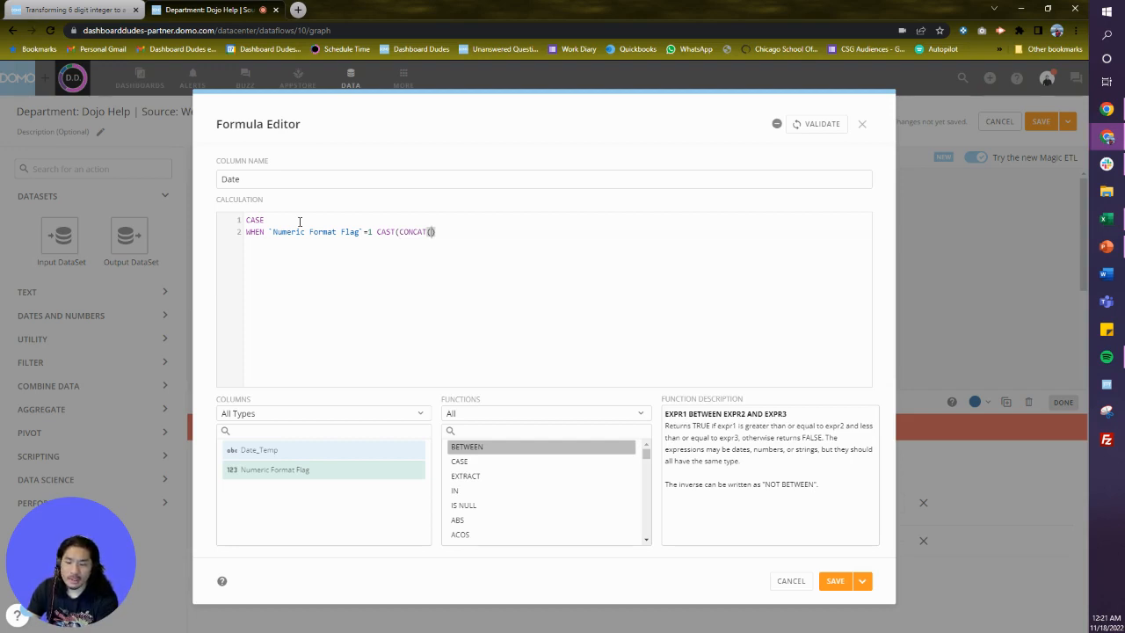
pyautogui.write("'20")
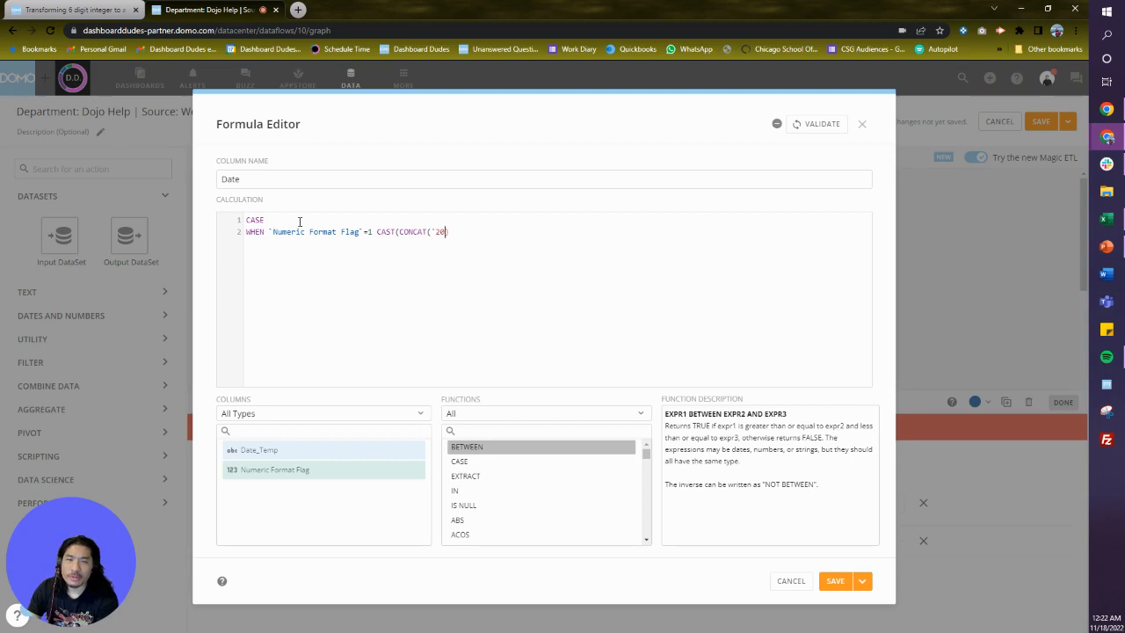
pyautogui.write("'")
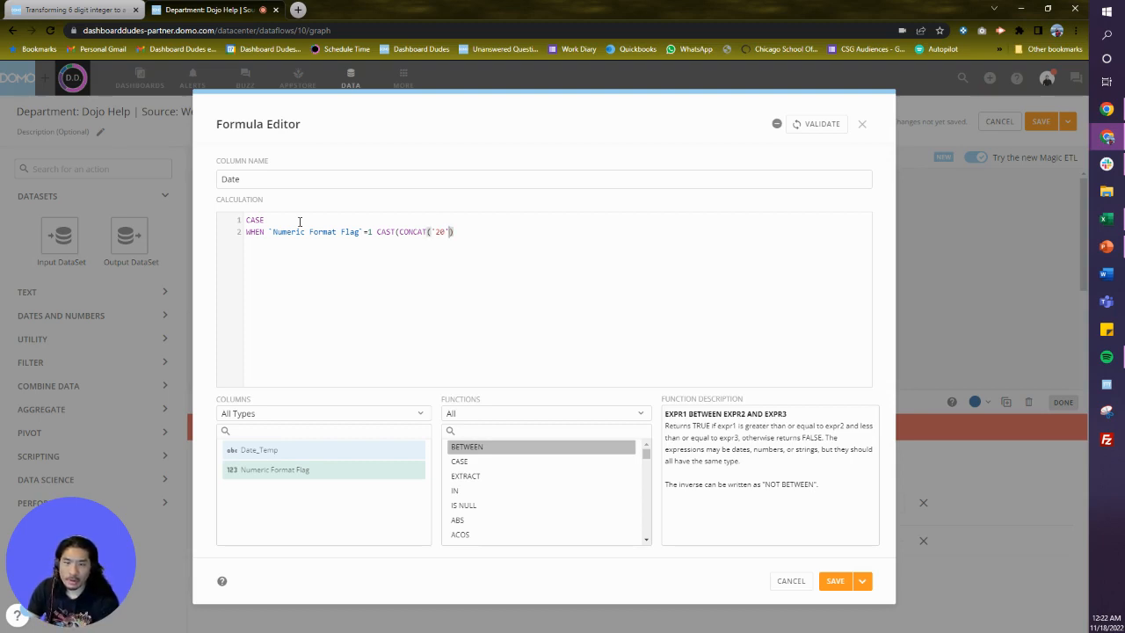
pyautogui.write(',')
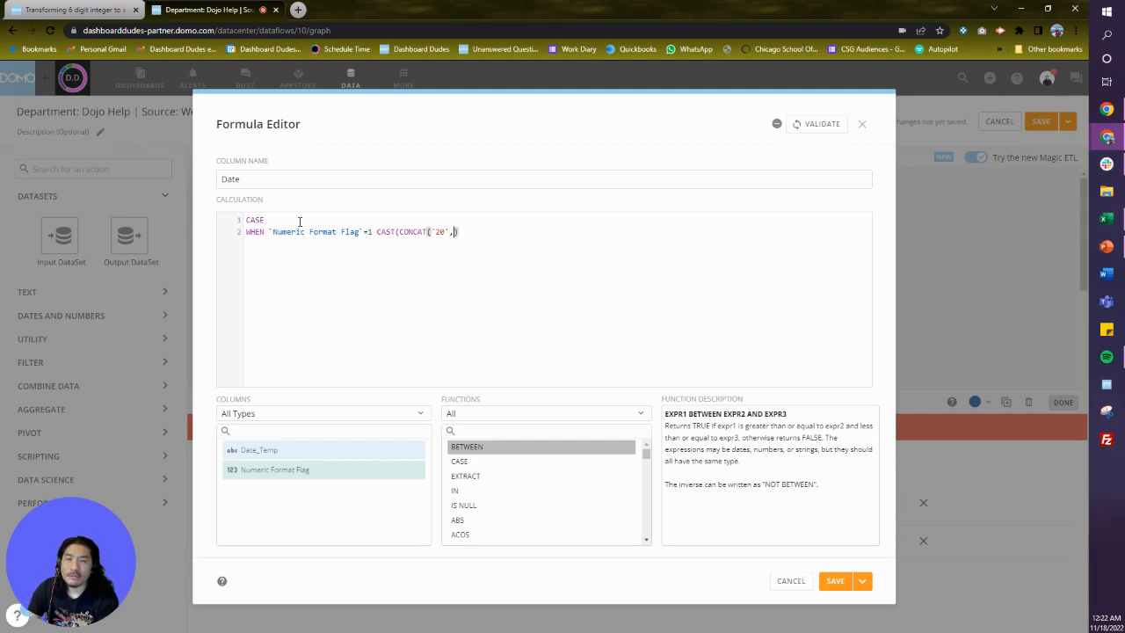
pyautogui.write('righ')
# Add RIGHT(`Date_Temp`,2) and a '-' separator as the next CONCAT arguments.
pyautogui.press('Tab')
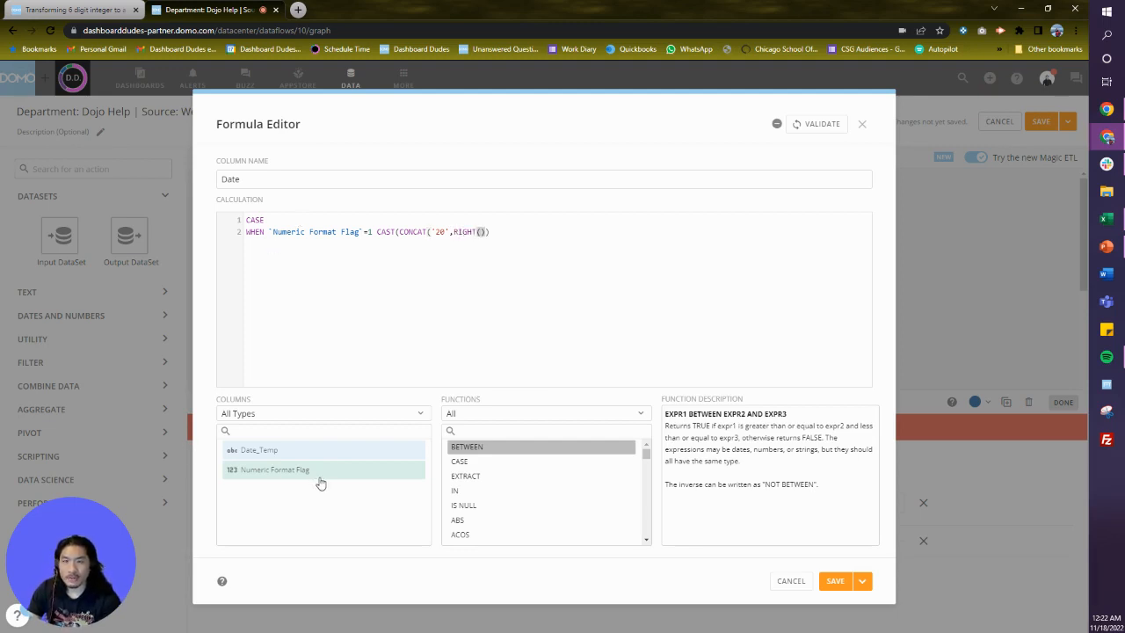
pyautogui.click(290, 455)
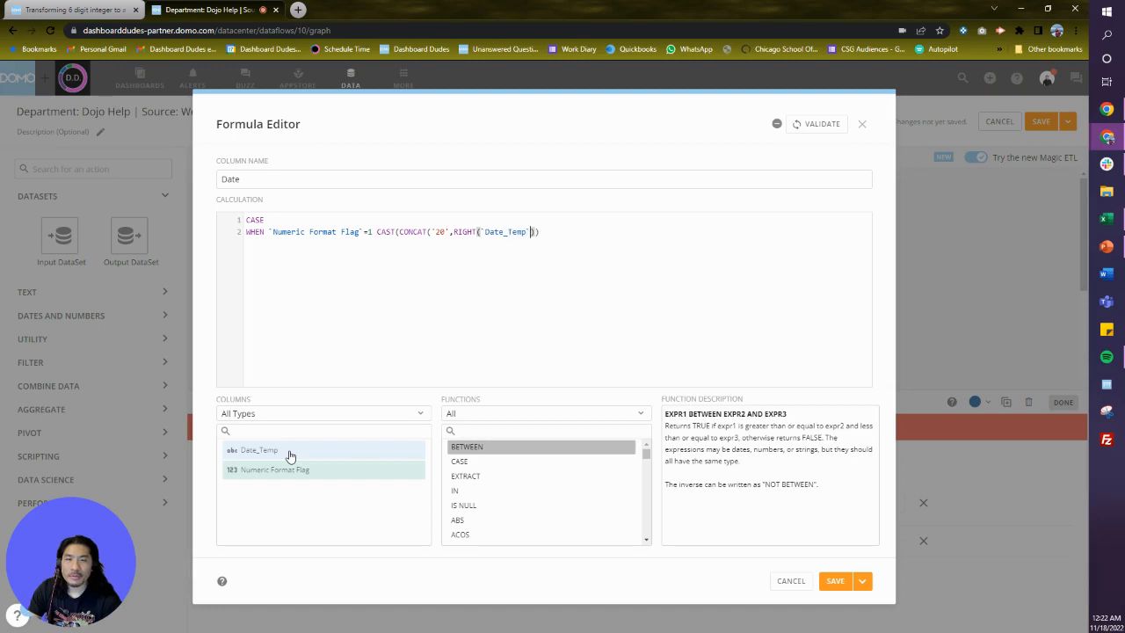
pyautogui.write(',')
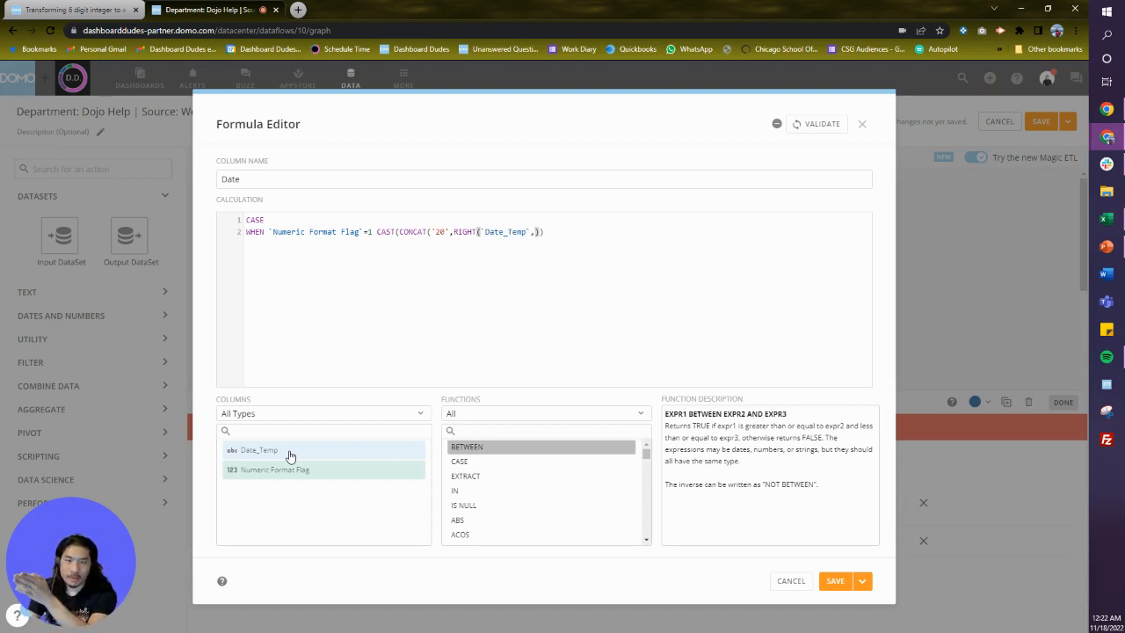
pyautogui.write('2')
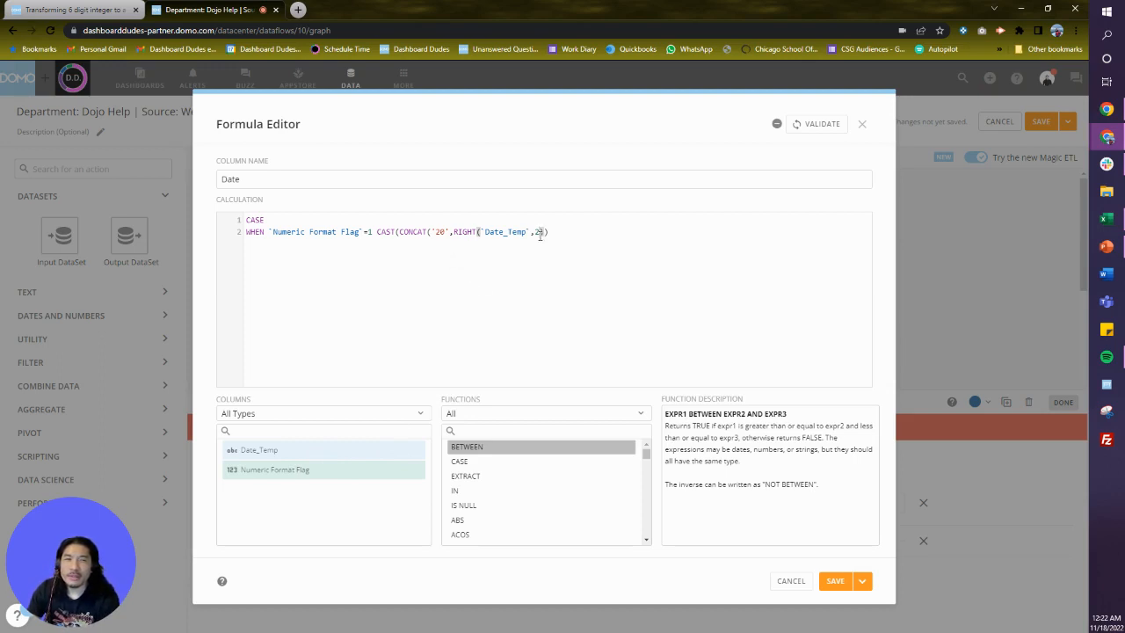
pyautogui.write("),'-',")
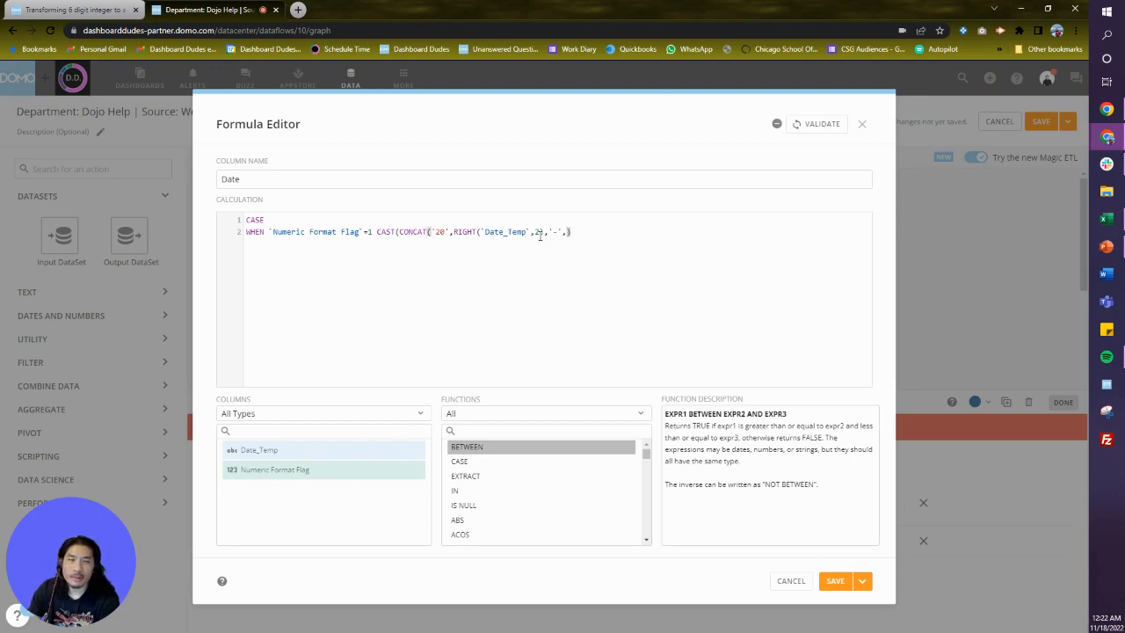
pyautogui.write('left(')
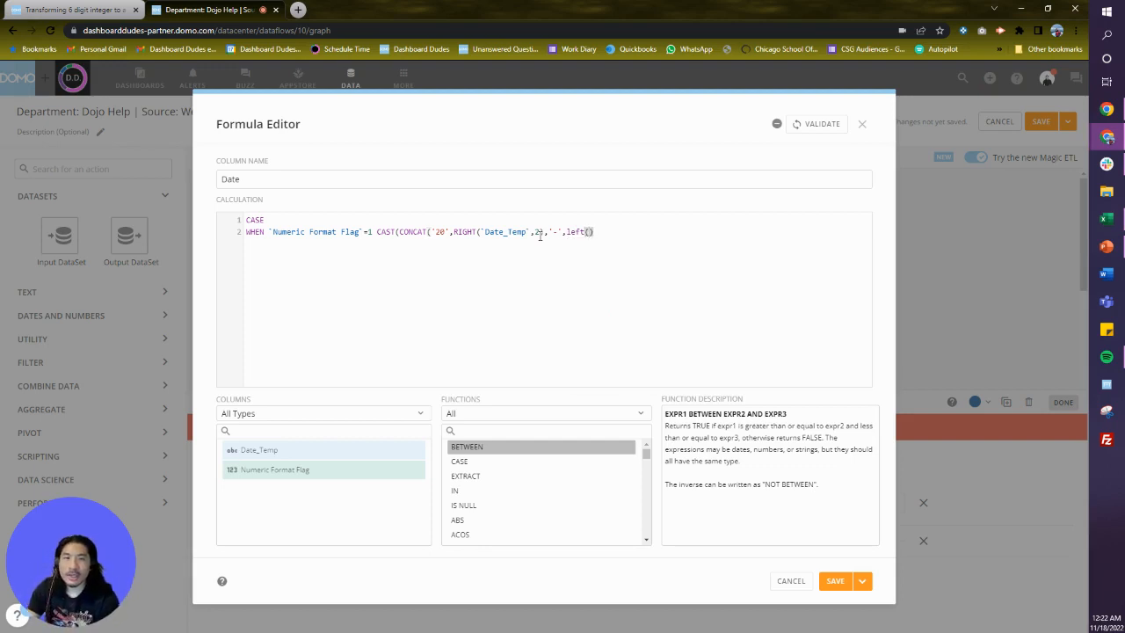
# Add left(`Date_Temp`,2), another '-' separator and 1 as the remaining CONCAT arguments, closing CONCAT.
pyautogui.click(538, 232)
pyautogui.write(')')
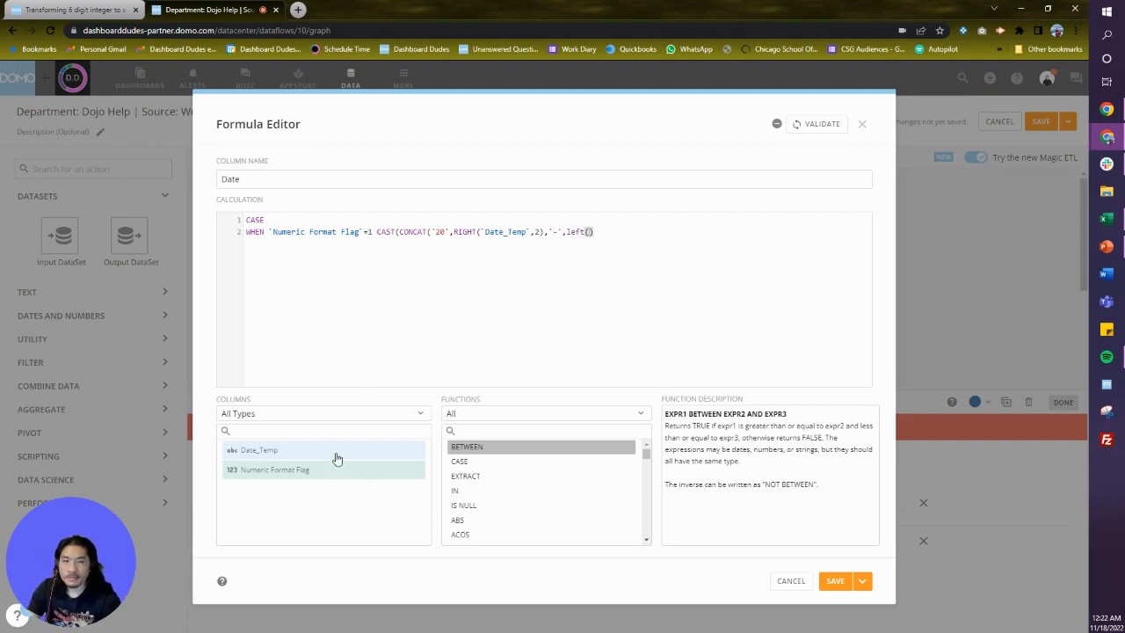
pyautogui.click(337, 458)
pyautogui.write(',2')
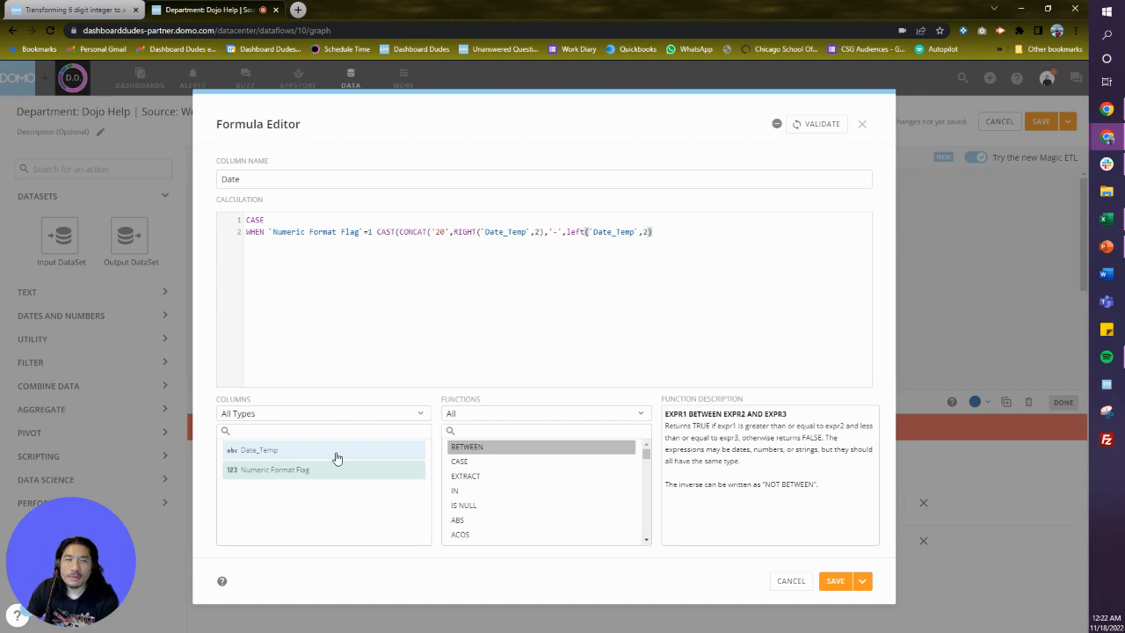
pyautogui.write('),')
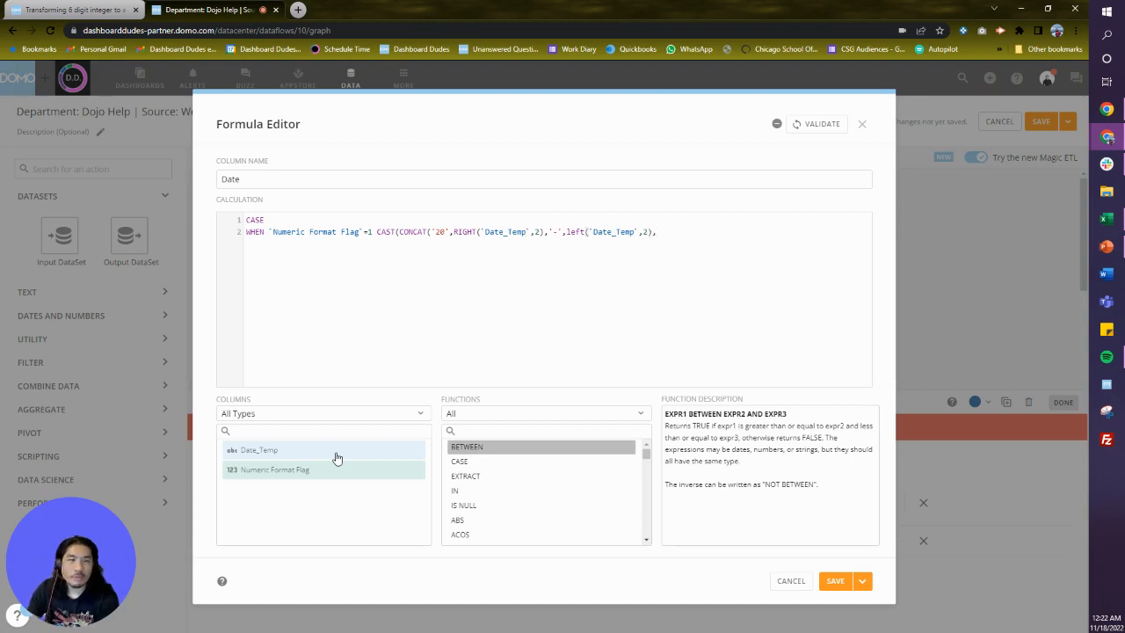
pyautogui.write("'-'")
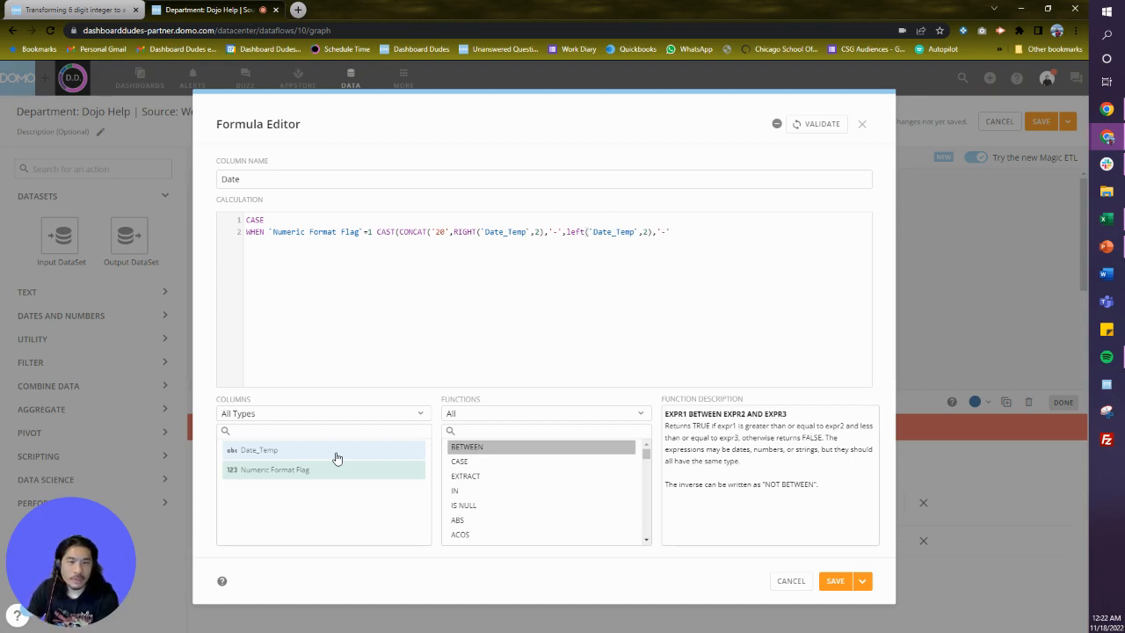
pyautogui.write(',1')
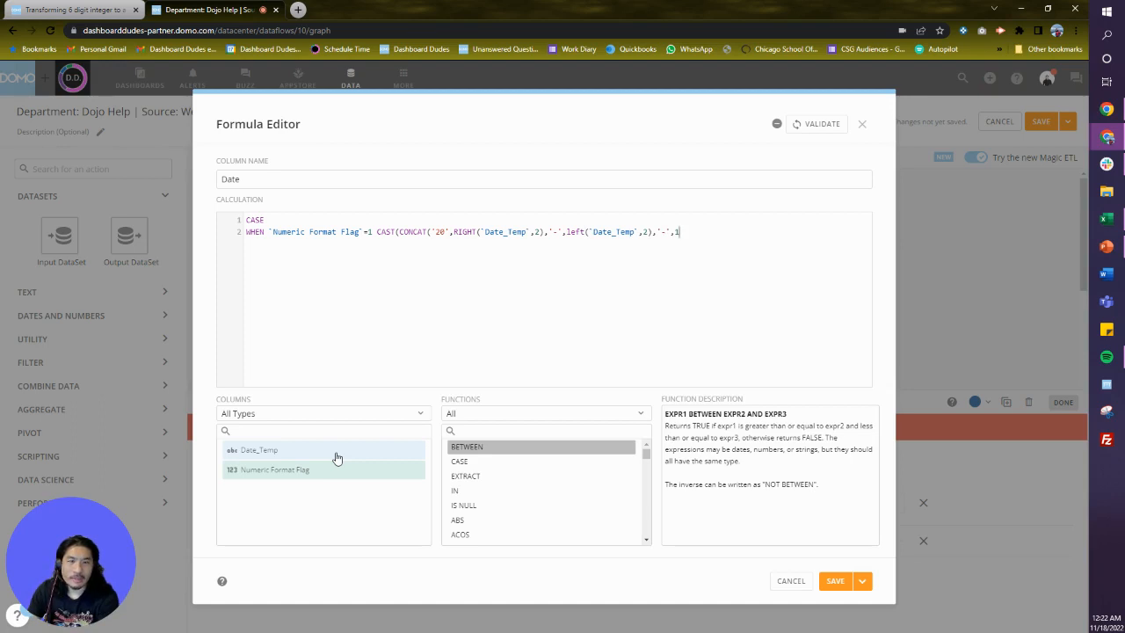
pyautogui.write(')')
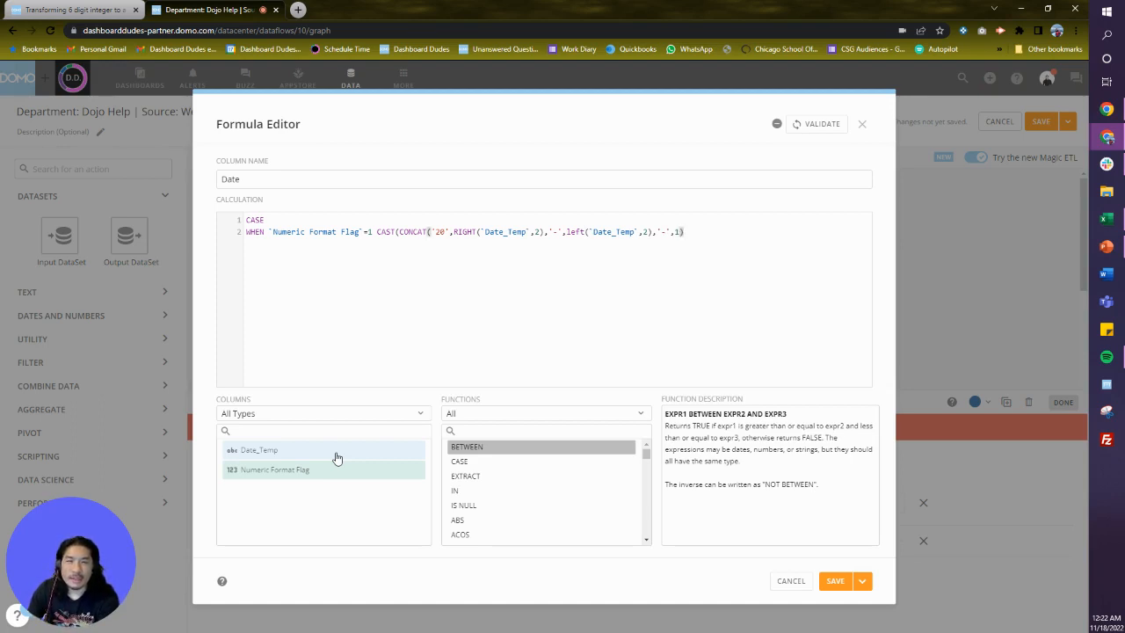
pyautogui.write(' as')
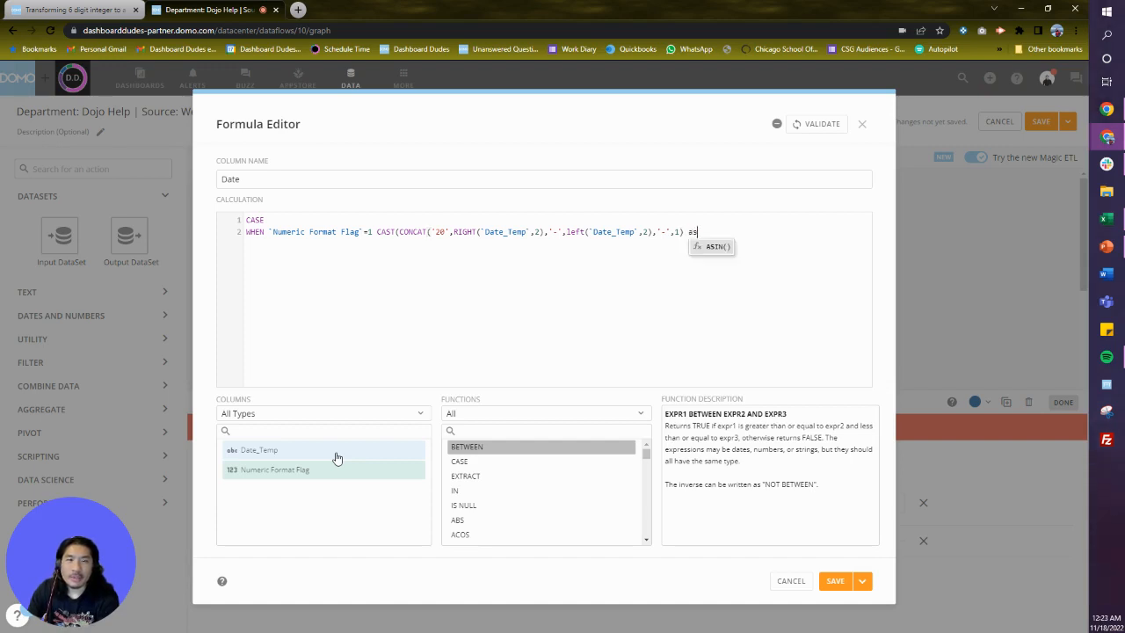
pyautogui.write(' date)')
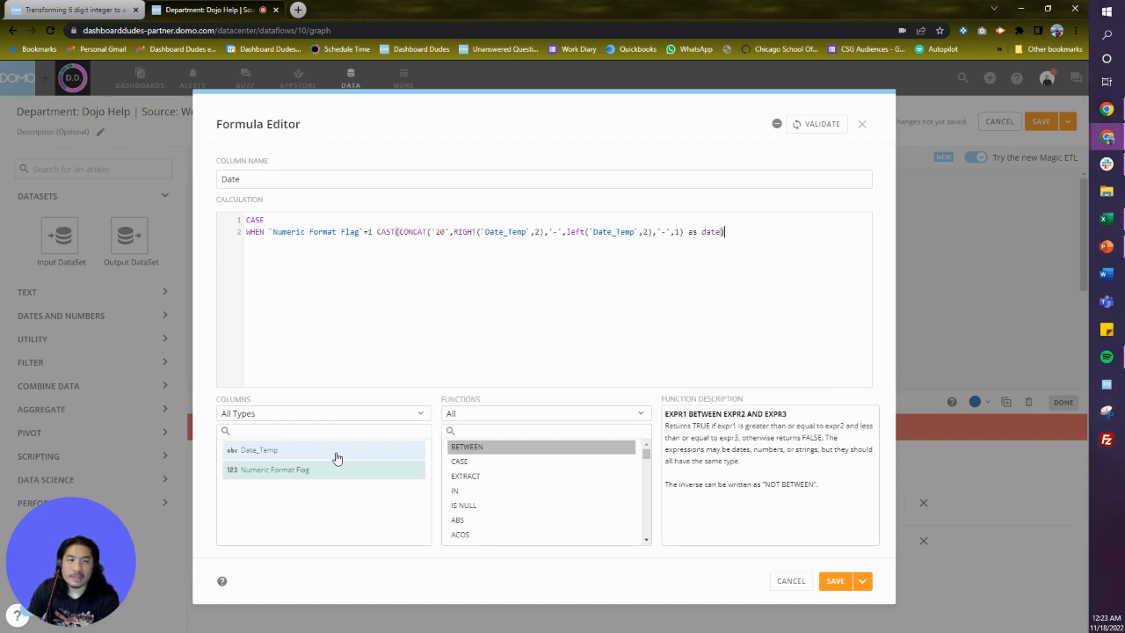
# Finish the cast with as date) and close the CASE statement with end.
pyautogui.doubleClick(392, 234)
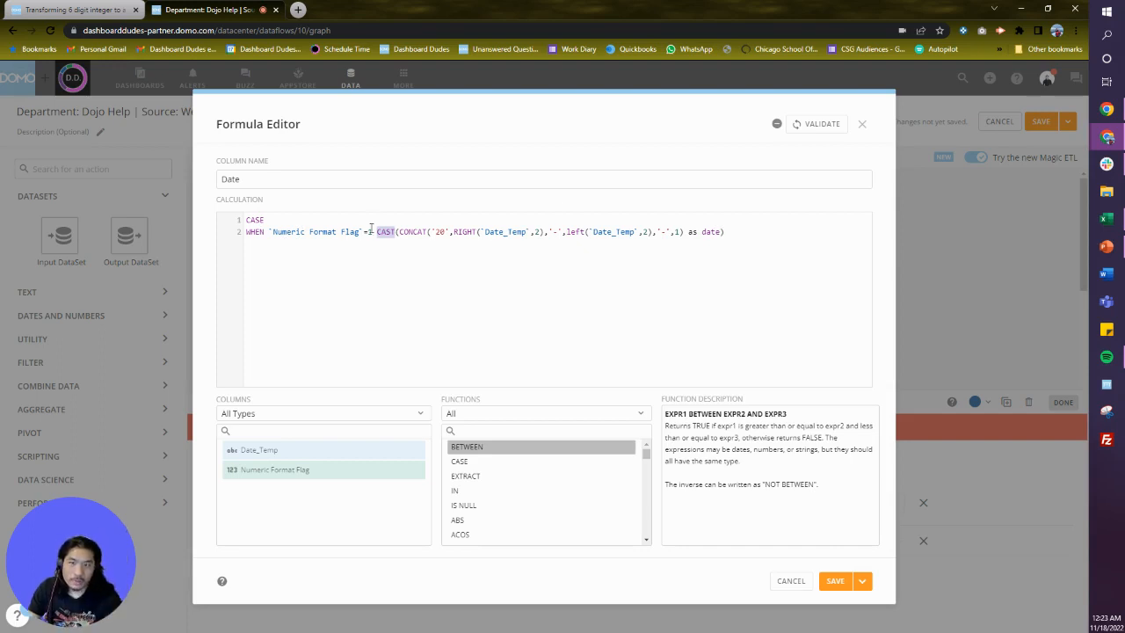
pyautogui.click(736, 233)
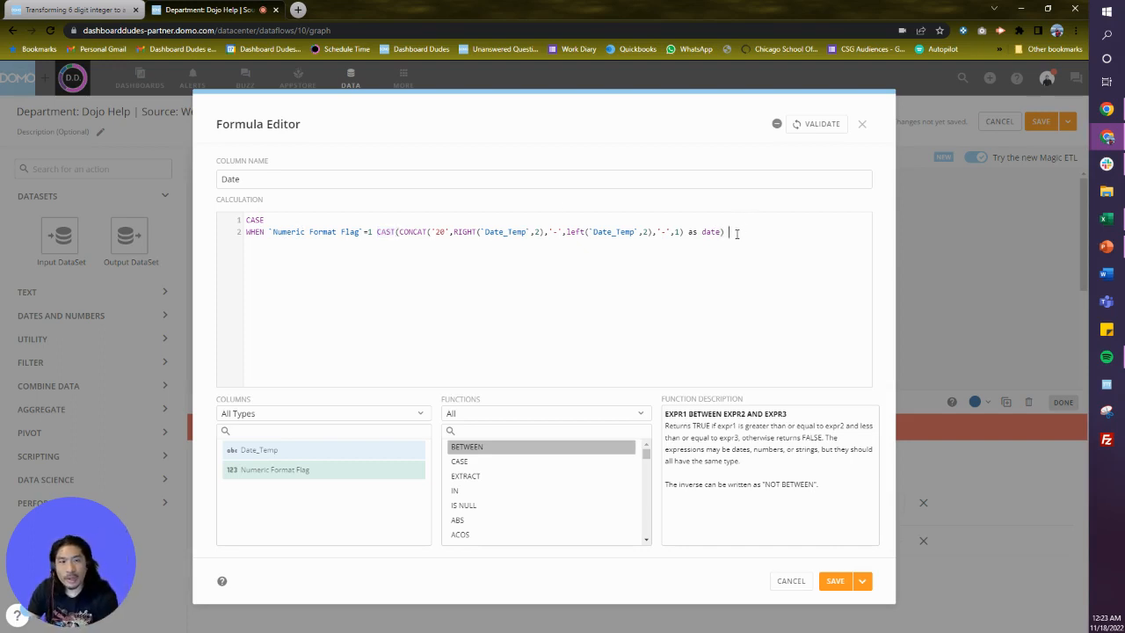
pyautogui.write('end')
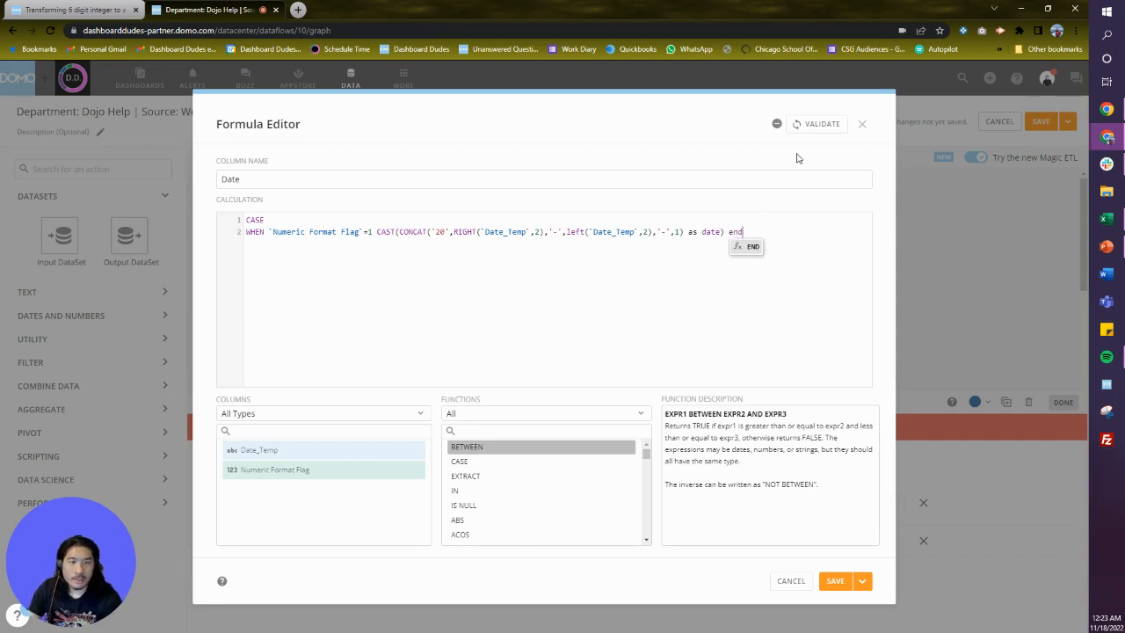
# Validate the formula and insert the missing THEN keyword before CAST.
pyautogui.click(820, 124)
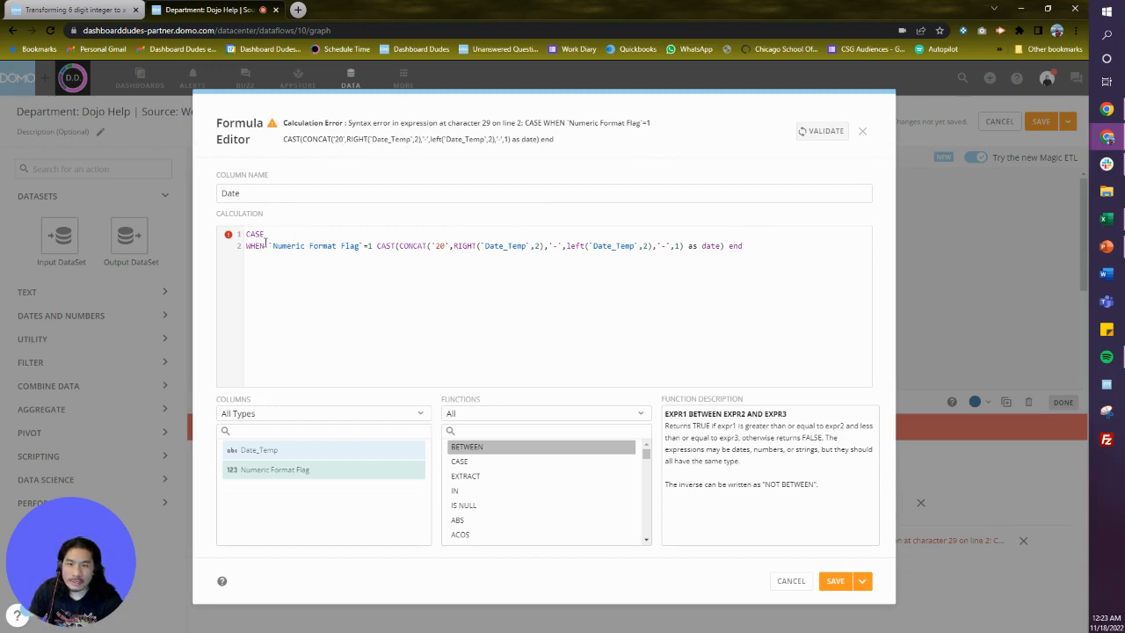
pyautogui.click(374, 246)
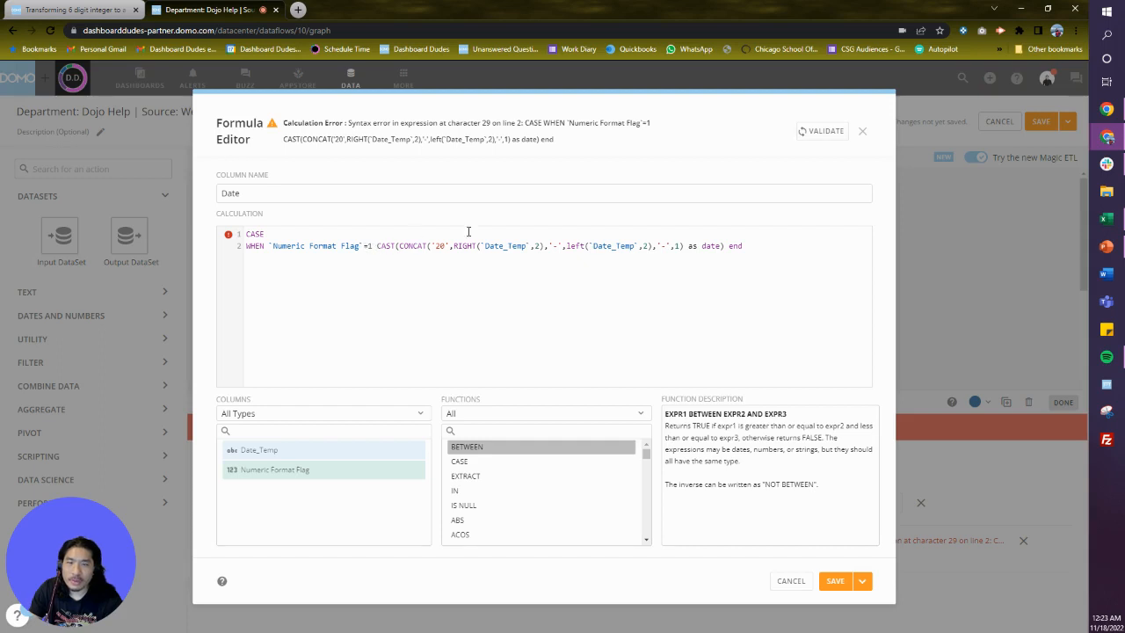
pyautogui.write('THEN')
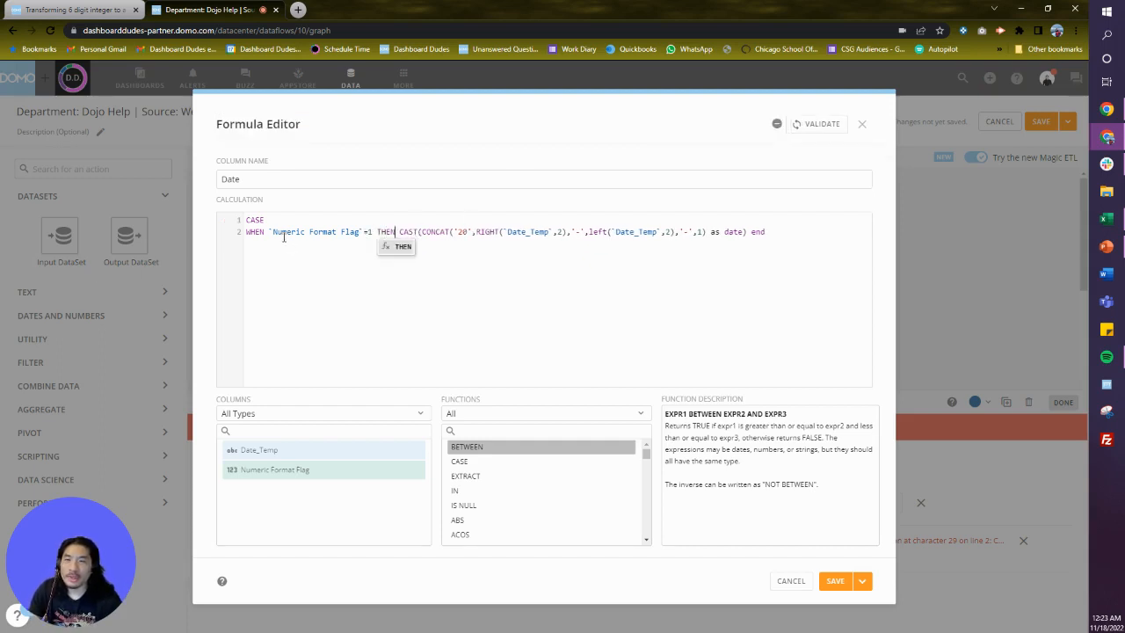
# Reformat the formula so the THEN CAST result expression sits on its own third line.
pyautogui.click(403, 232)
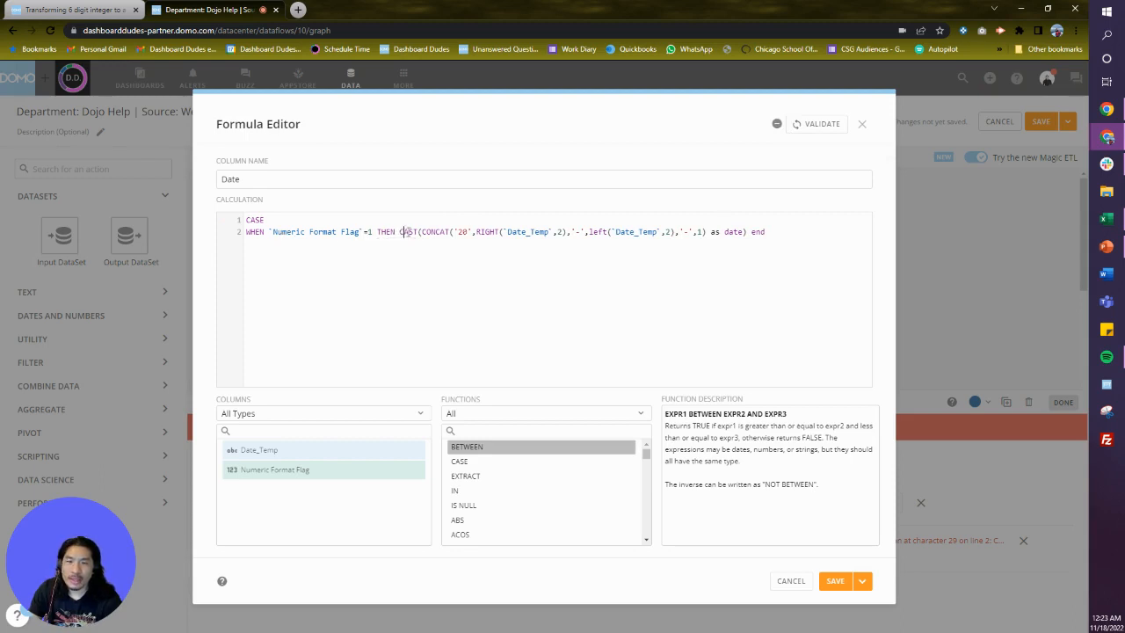
pyautogui.press('Return')
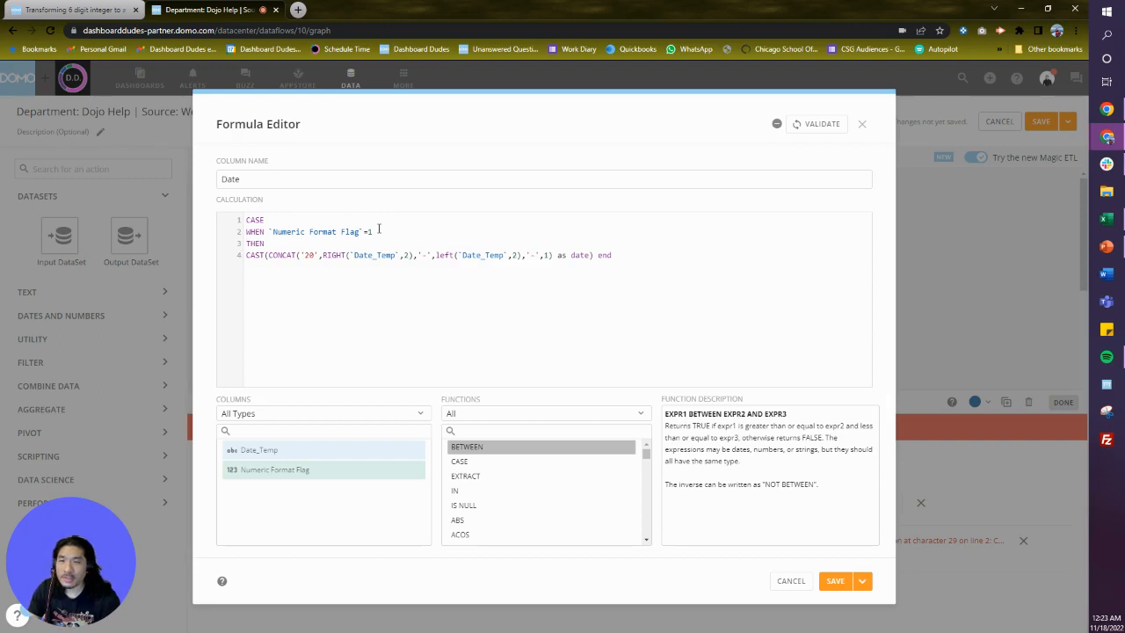
pyautogui.press('BackSpace')
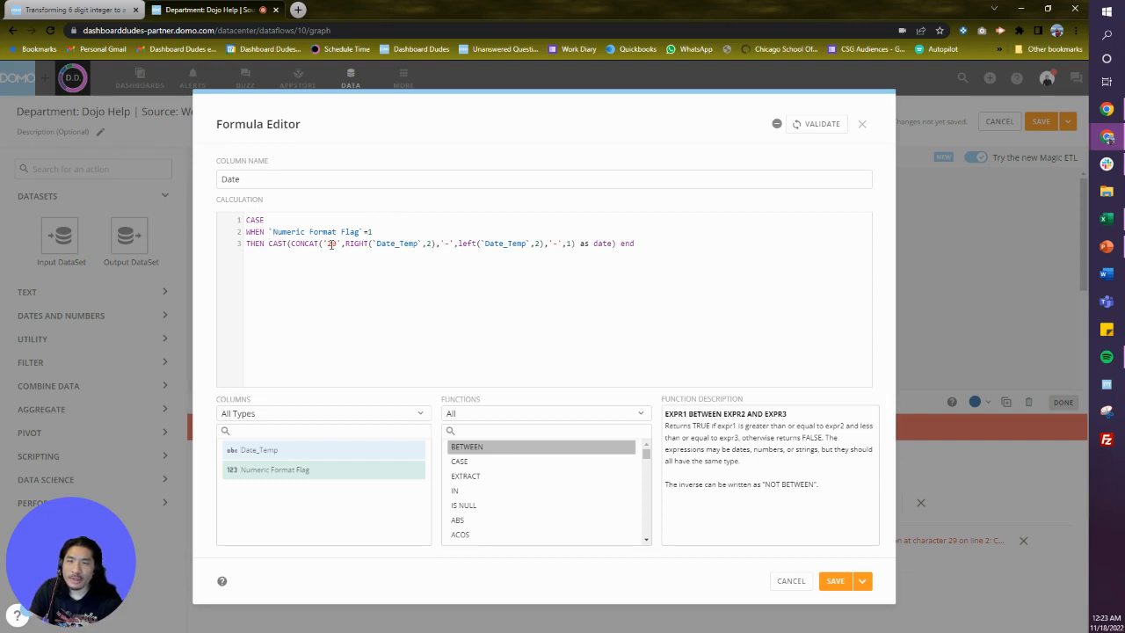
# Move the END keyword onto its own fourth line of the Date formula.
pyautogui.doubleClick(626, 243)
pyautogui.press('BackSpace')
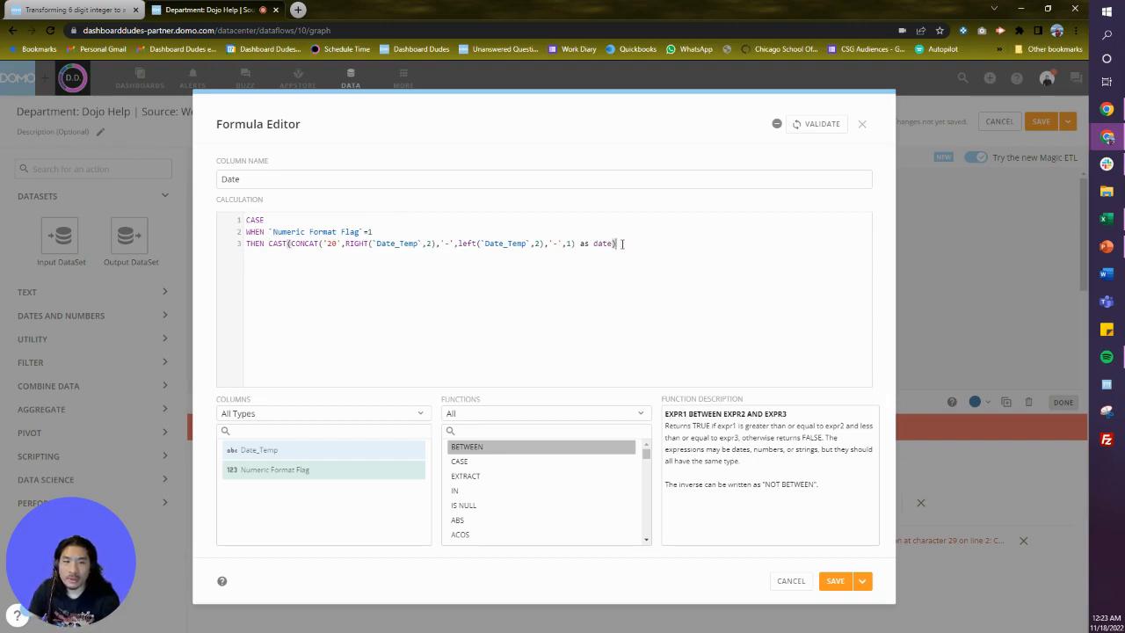
pyautogui.press('Return')
pyautogui.write('END')
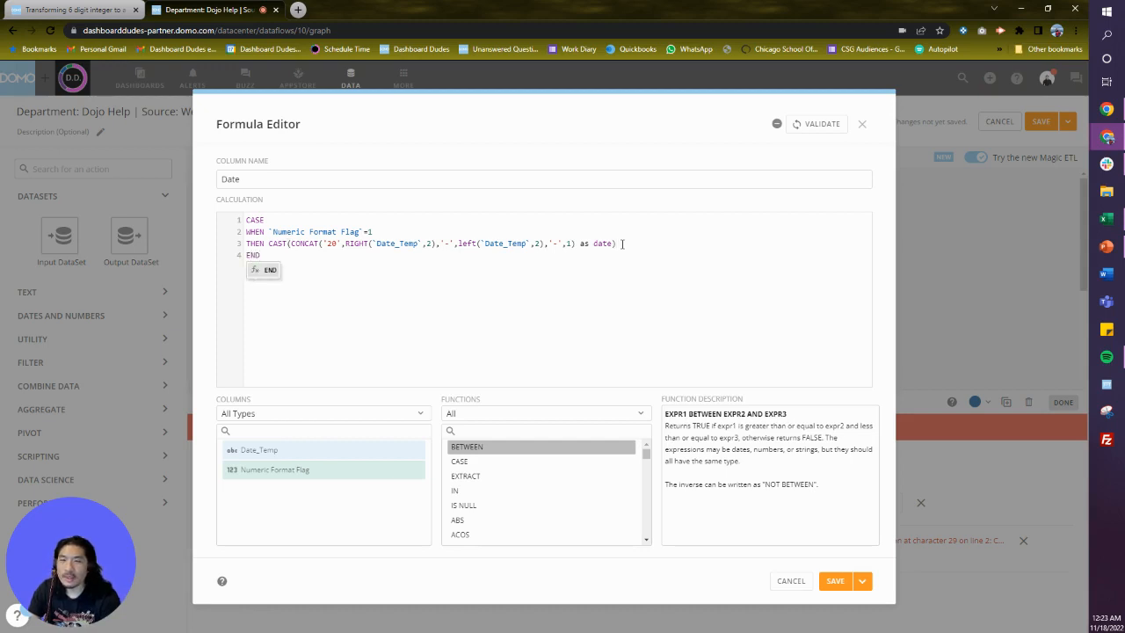
pyautogui.press('Left')
pyautogui.press('Up')
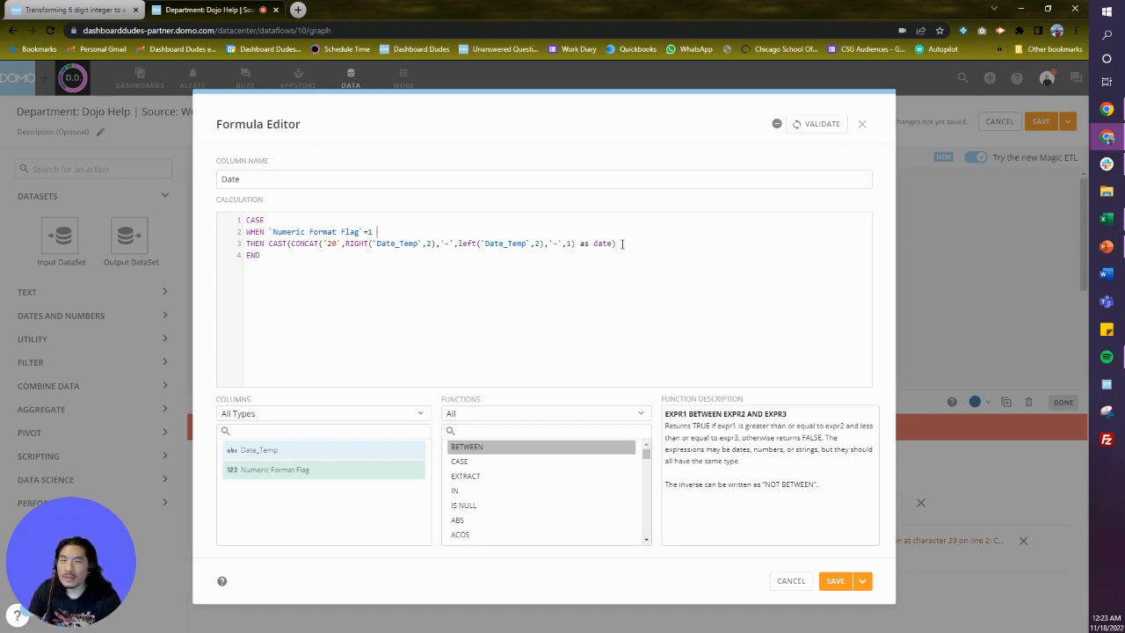
# Validate the Date formula and save and close the formula editor.
pyautogui.click(817, 123)
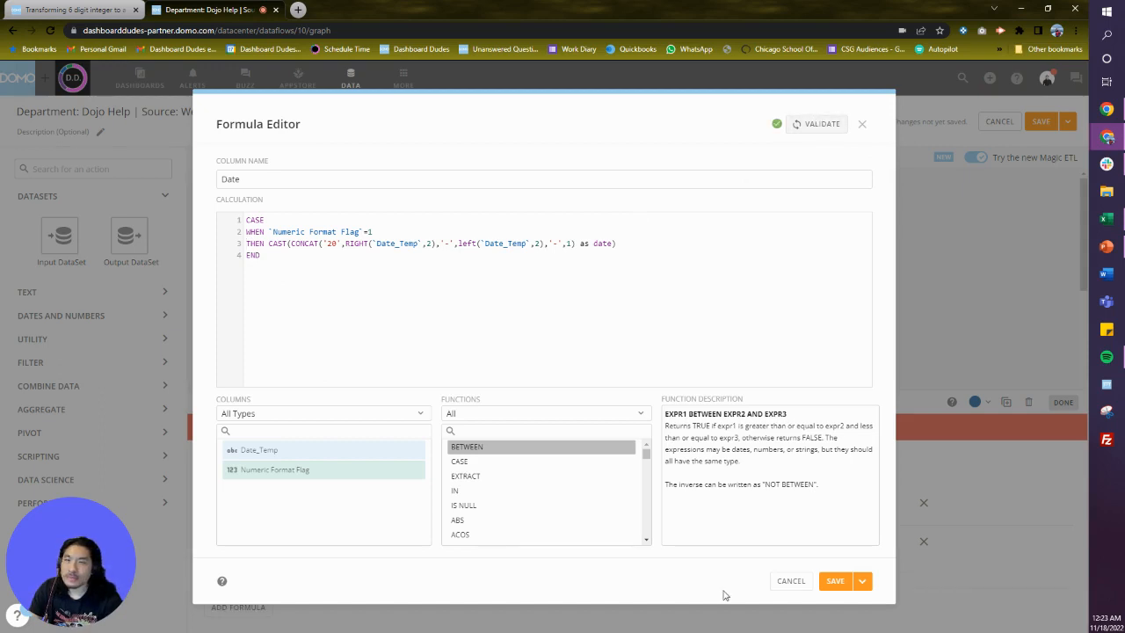
pyautogui.click(862, 581)
pyautogui.click(807, 607)
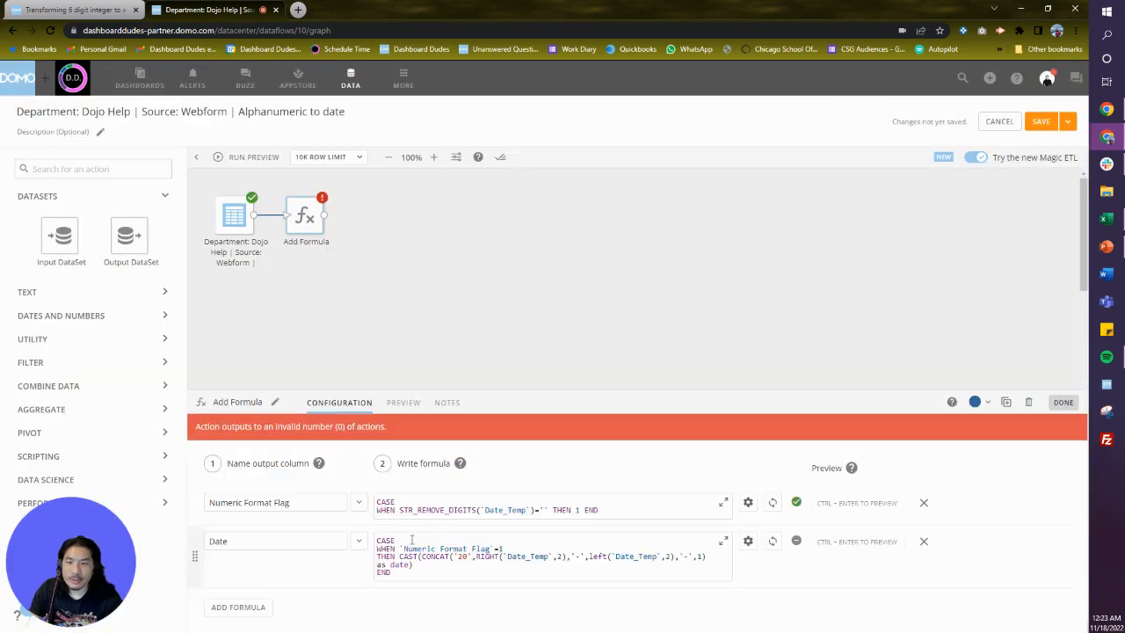
# Run the preview and view the Add Formula tile's preview output.
pyautogui.click(251, 158)
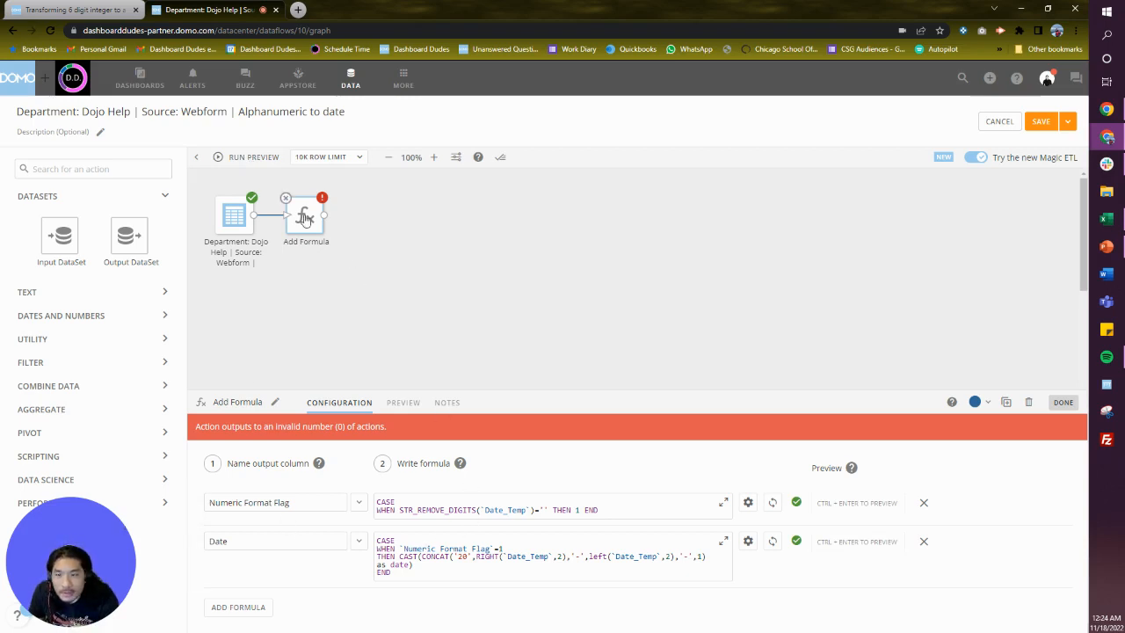
pyautogui.click(402, 403)
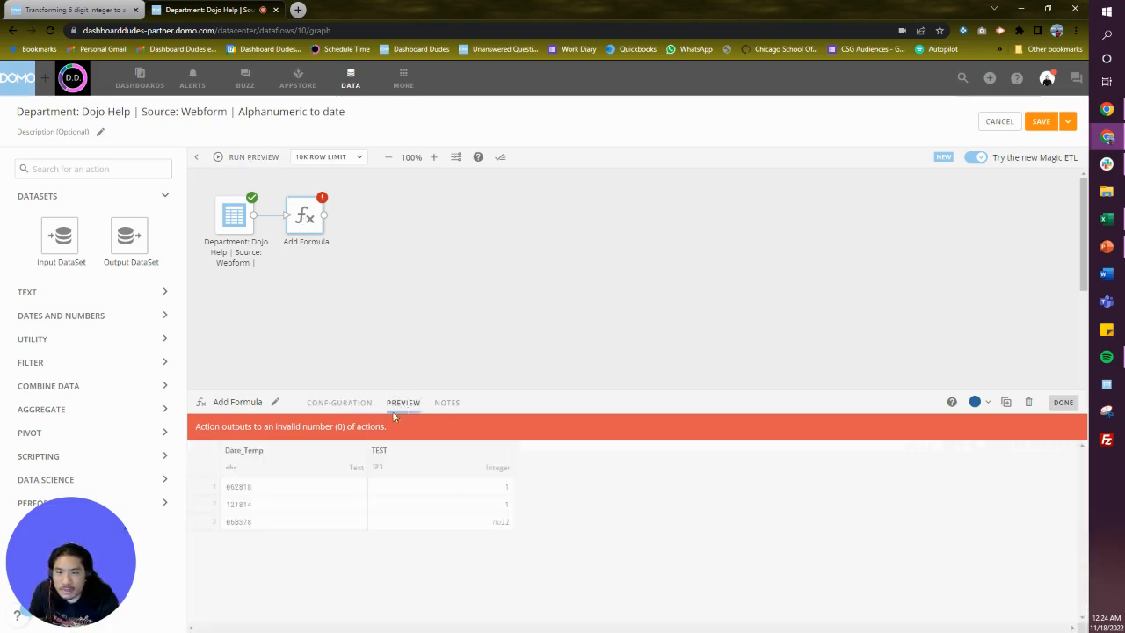
pyautogui.click(335, 310)
pyautogui.click(303, 221)
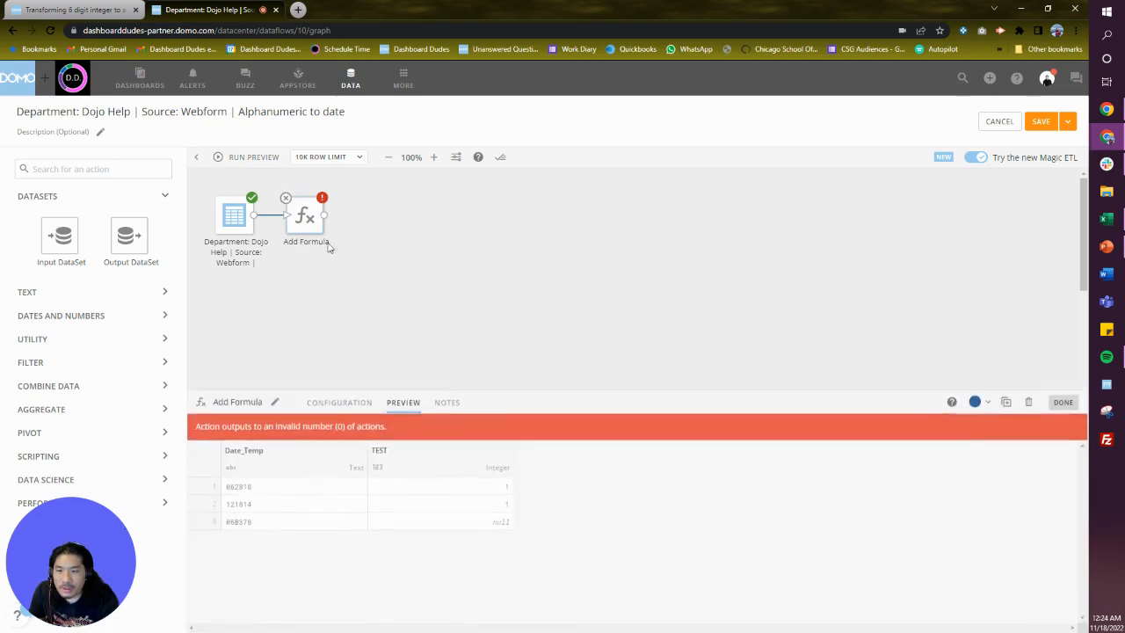
pyautogui.click(351, 284)
# Add a Select Columns tile from the Utility group and connect it after the Add Formula tile.
pyautogui.click(115, 317)
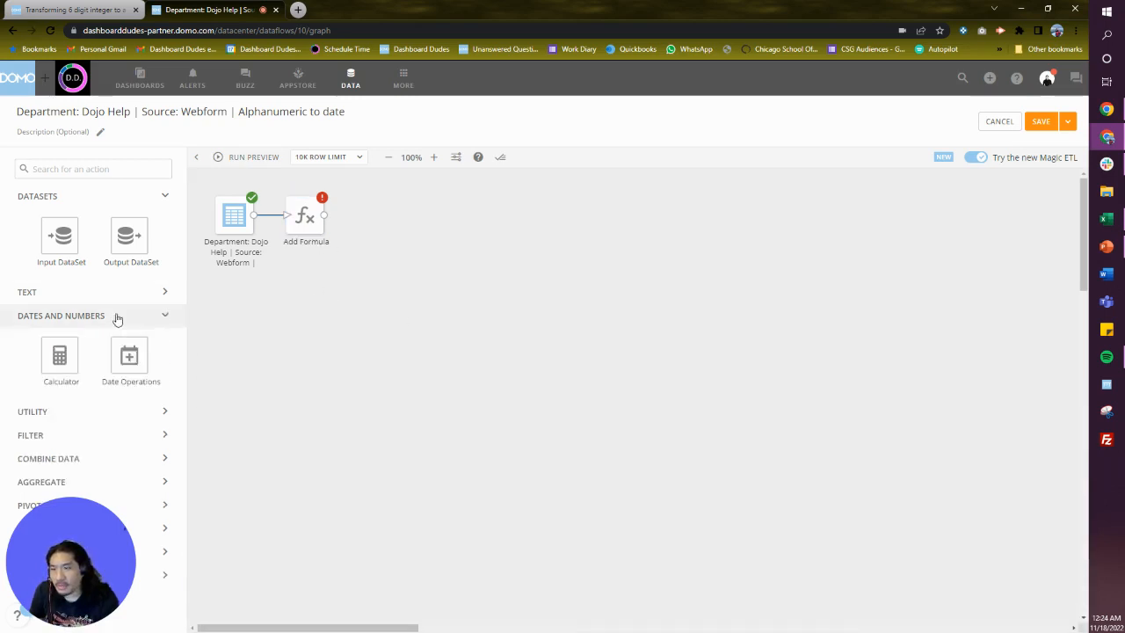
pyautogui.click(112, 413)
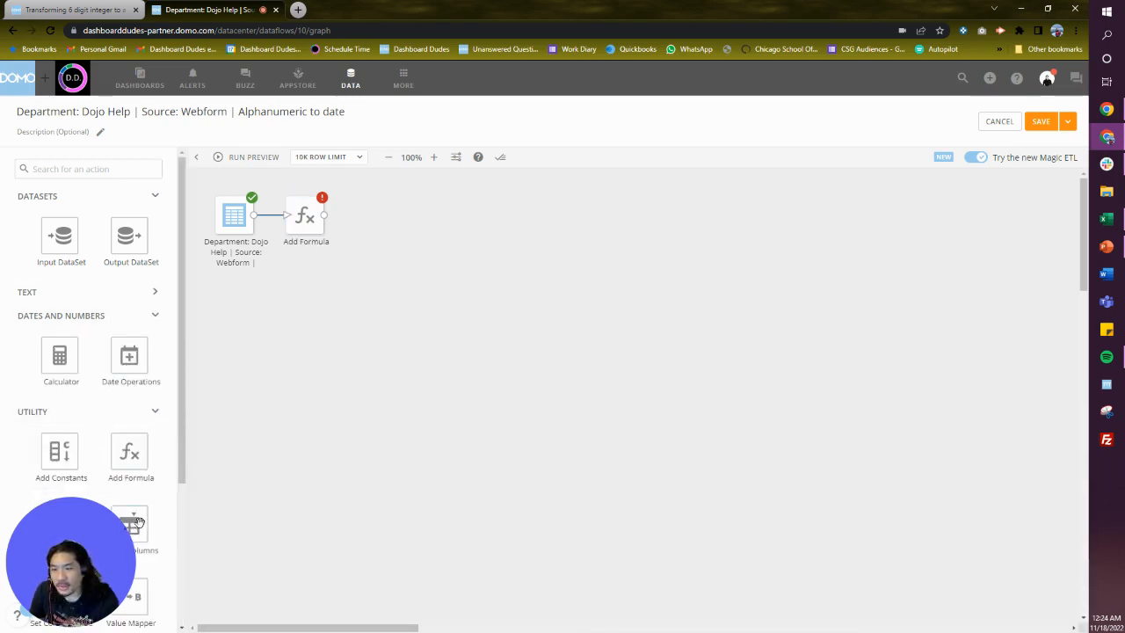
pyautogui.moveTo(139, 524); pyautogui.dragTo(392, 219)
pyautogui.moveTo(324, 216); pyautogui.dragTo(390, 220)
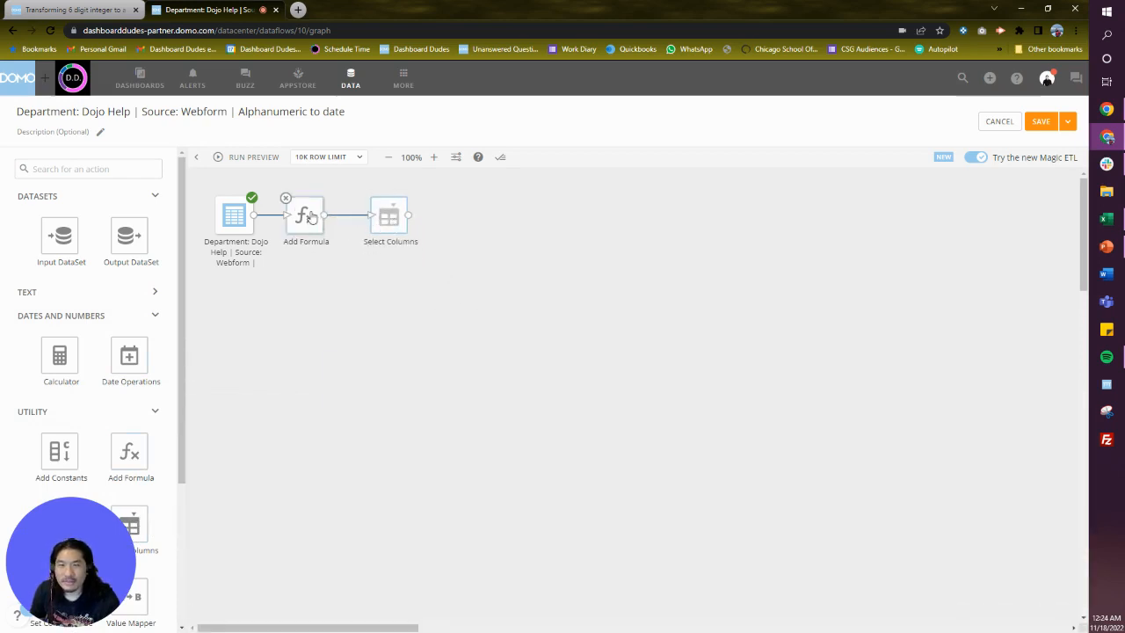
# Run the preview and inspect the Add Formula output, including the new Date column.
pyautogui.click(262, 163)
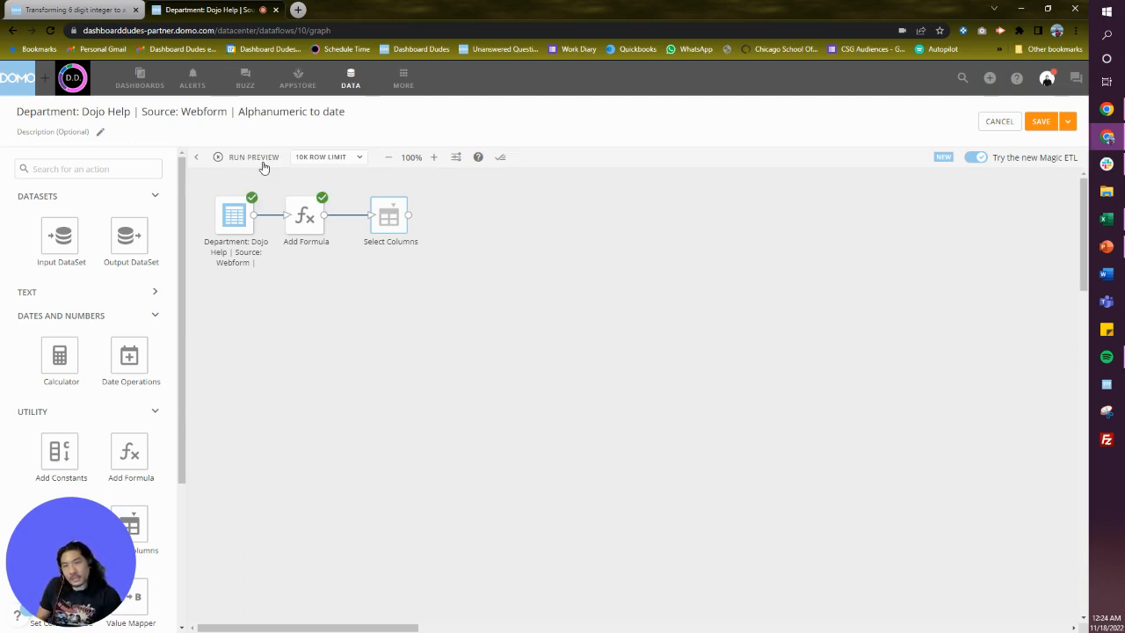
pyautogui.click(305, 217)
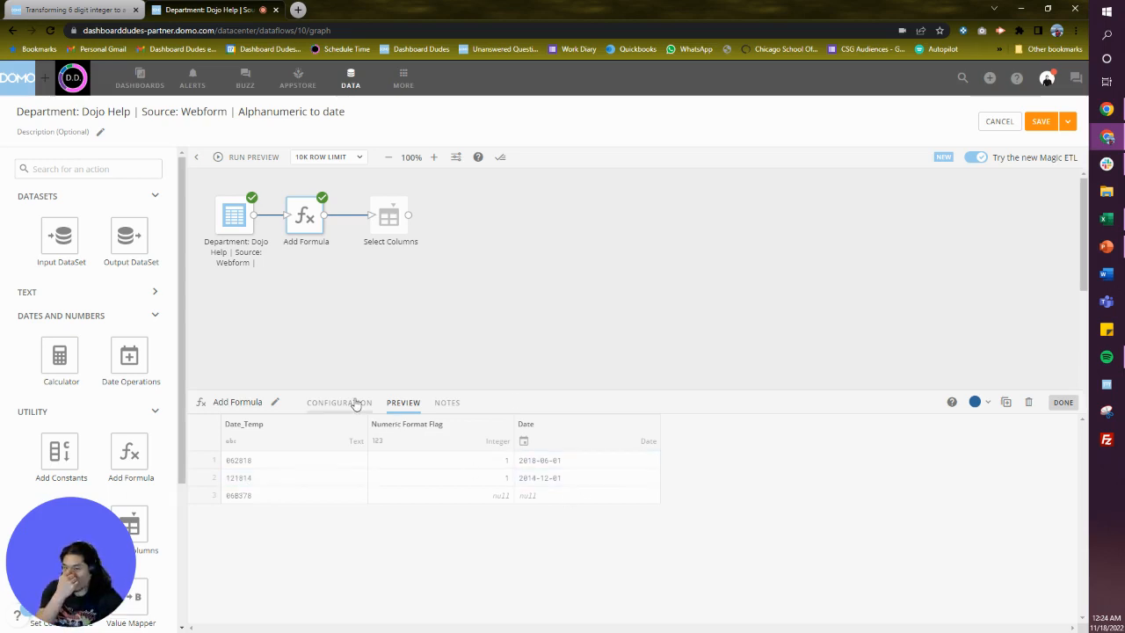
pyautogui.click(354, 403)
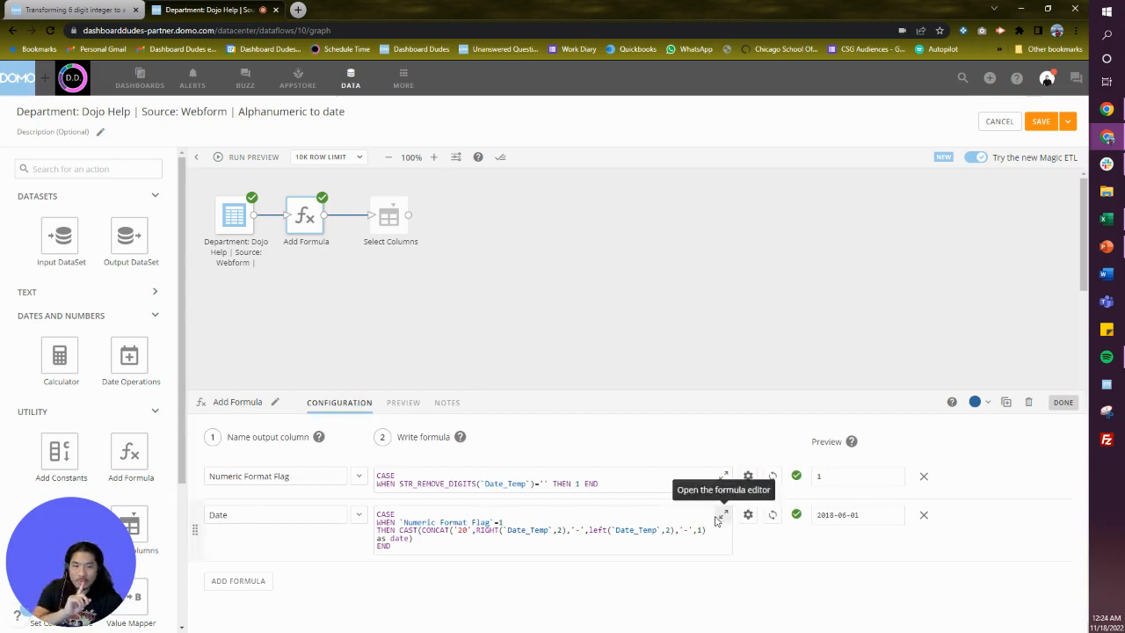
# Reopen the Date formula and replace the final 1 argument of CONCAT with a SUBSTRING function.
pyautogui.click(722, 515)
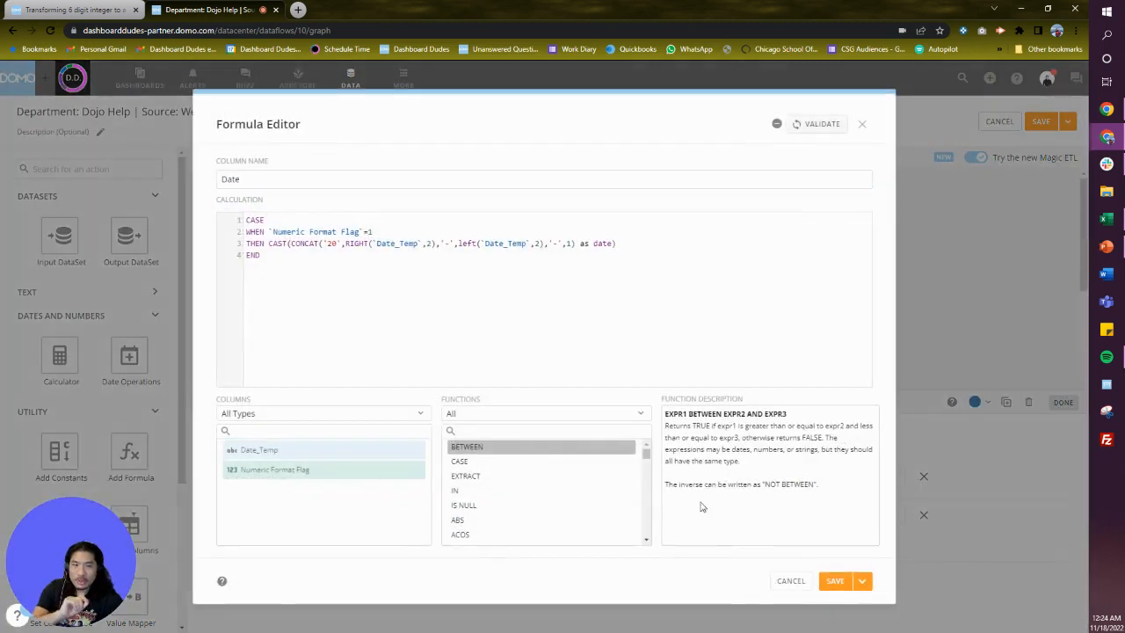
pyautogui.click(569, 244)
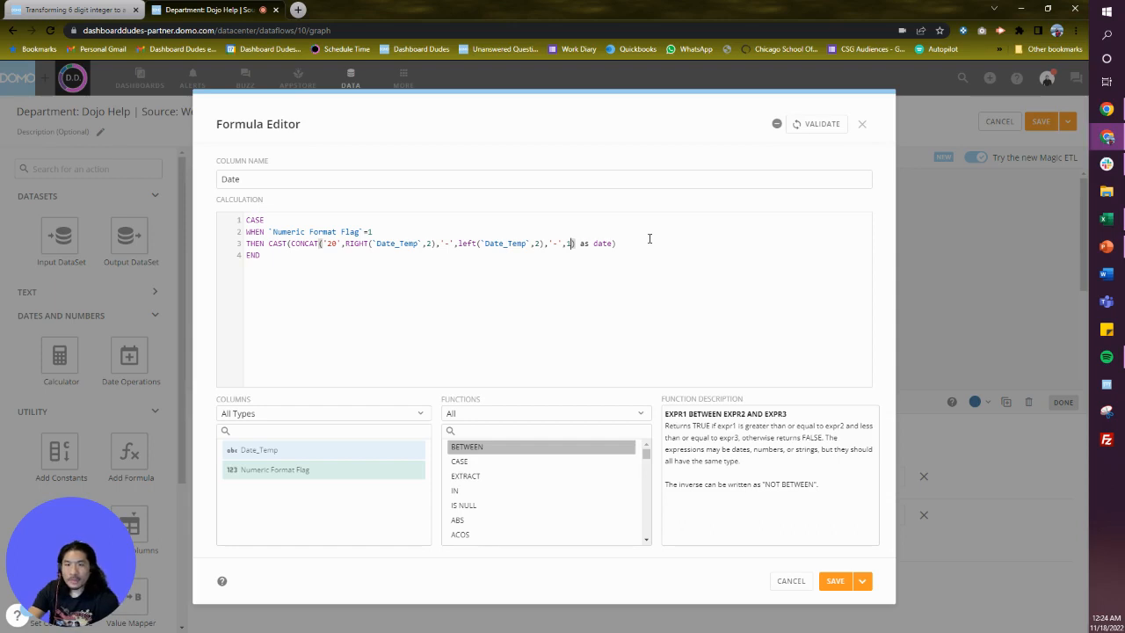
pyautogui.press('BackSpace')
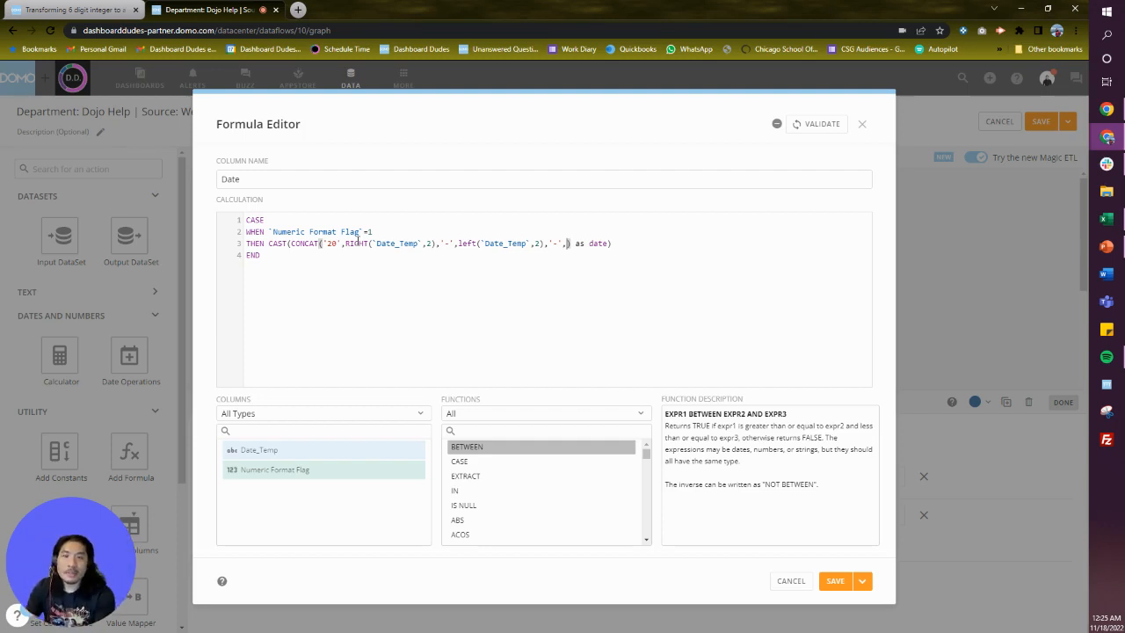
pyautogui.click(531, 432)
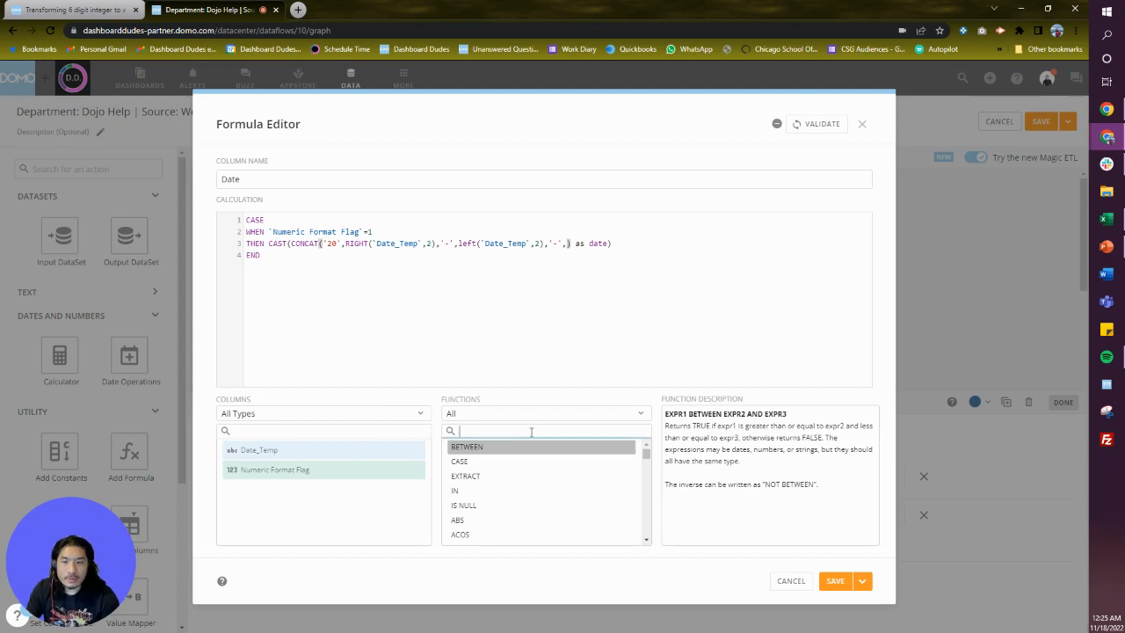
pyautogui.write('su')
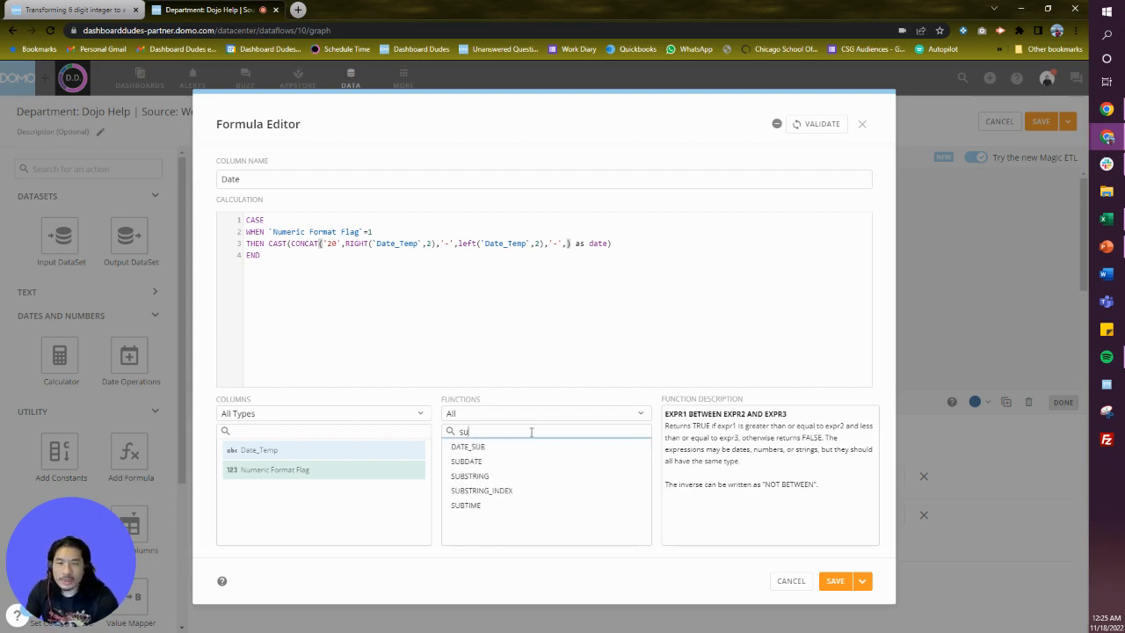
pyautogui.click(473, 479)
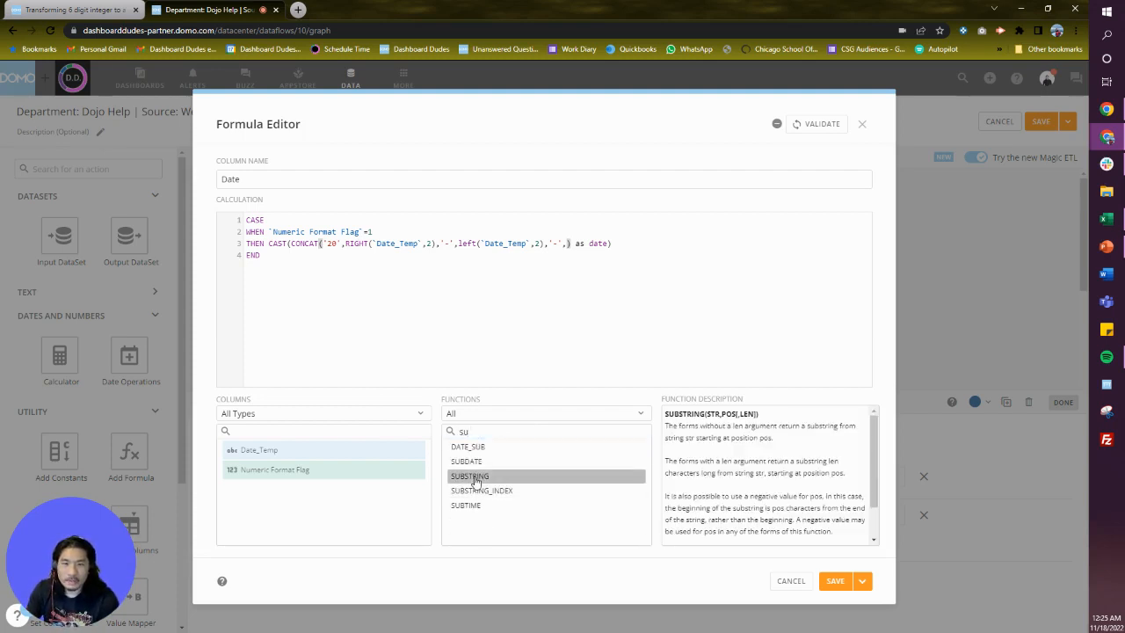
pyautogui.doubleClick(473, 479)
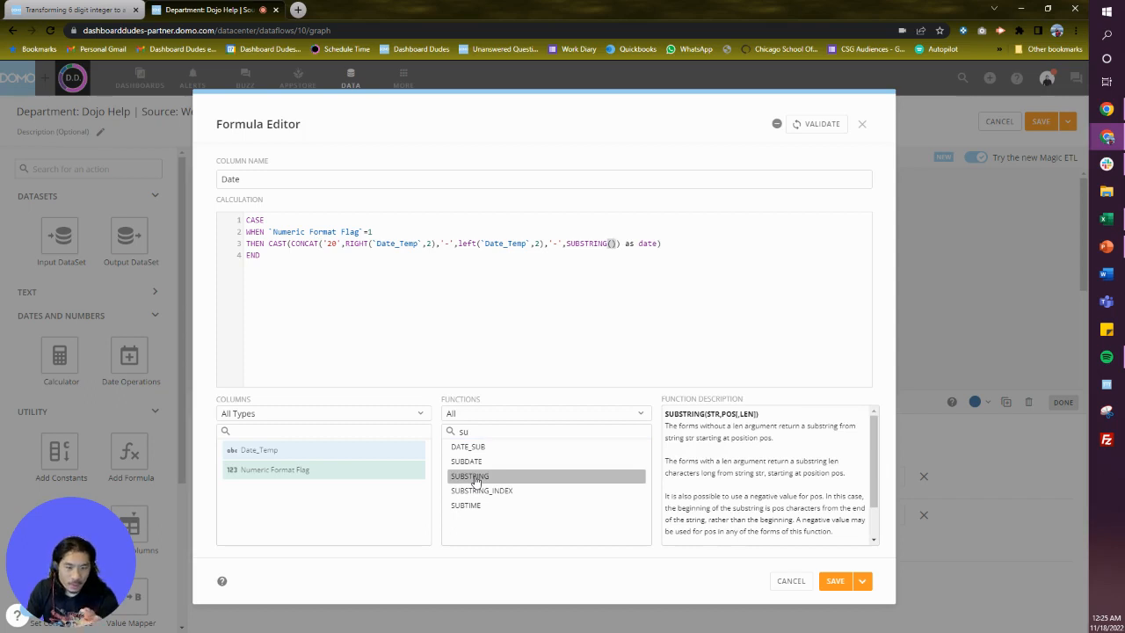
# Fill in the SUBSTRING arguments as `Date_Temp`, 3, 2 to take the middle two digits as the day.
pyautogui.write('date')
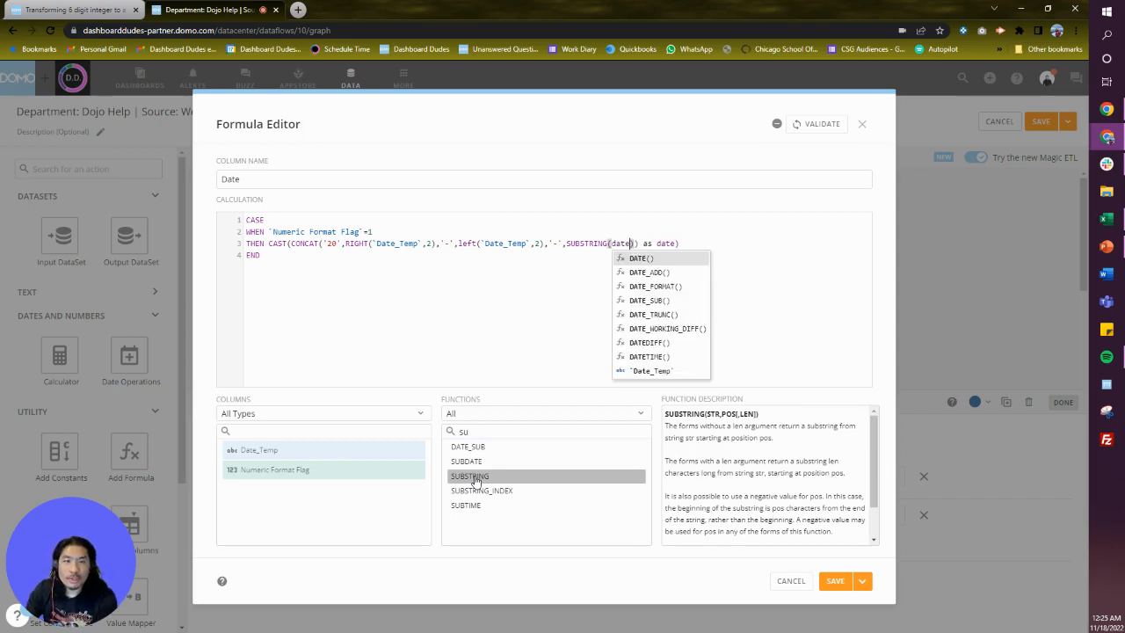
pyautogui.press('Up')
pyautogui.press('Return')
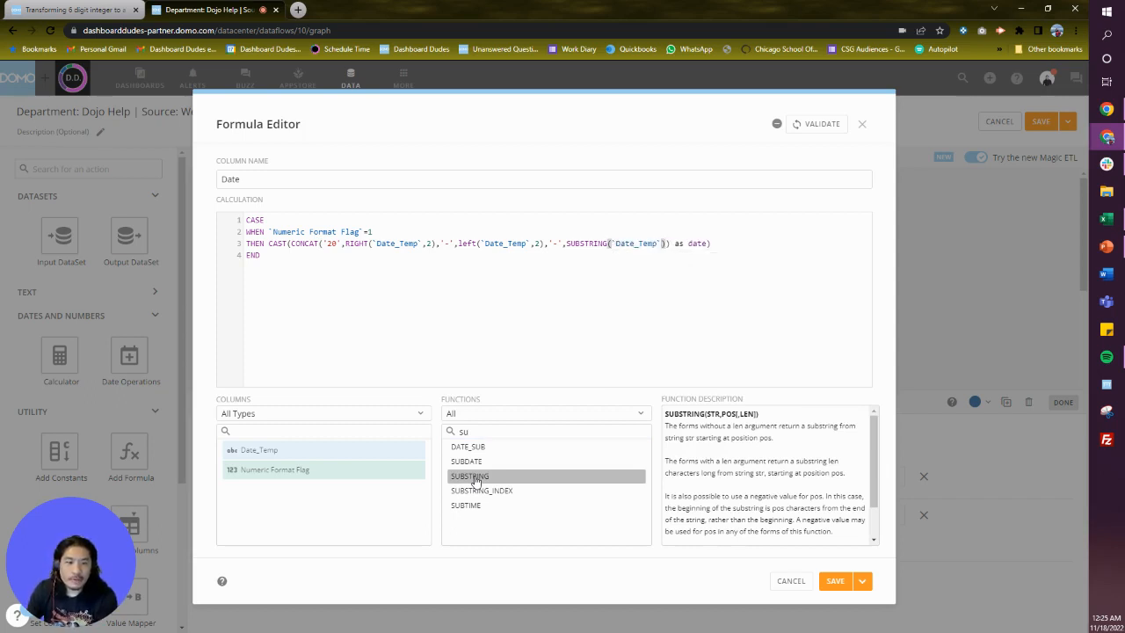
pyautogui.write(',')
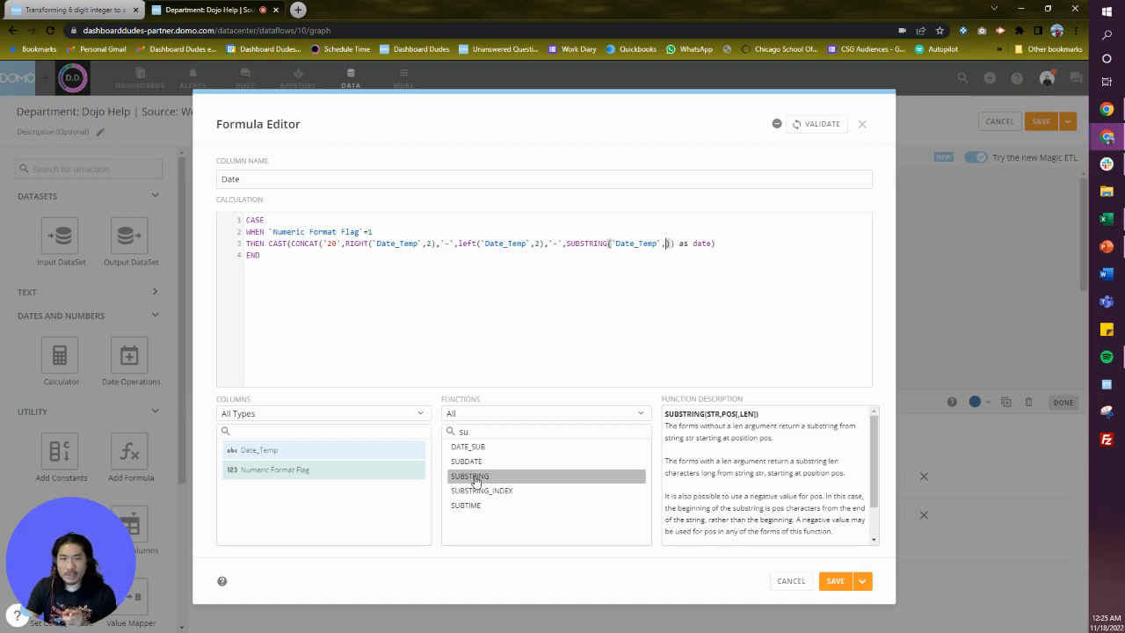
pyautogui.write('3')
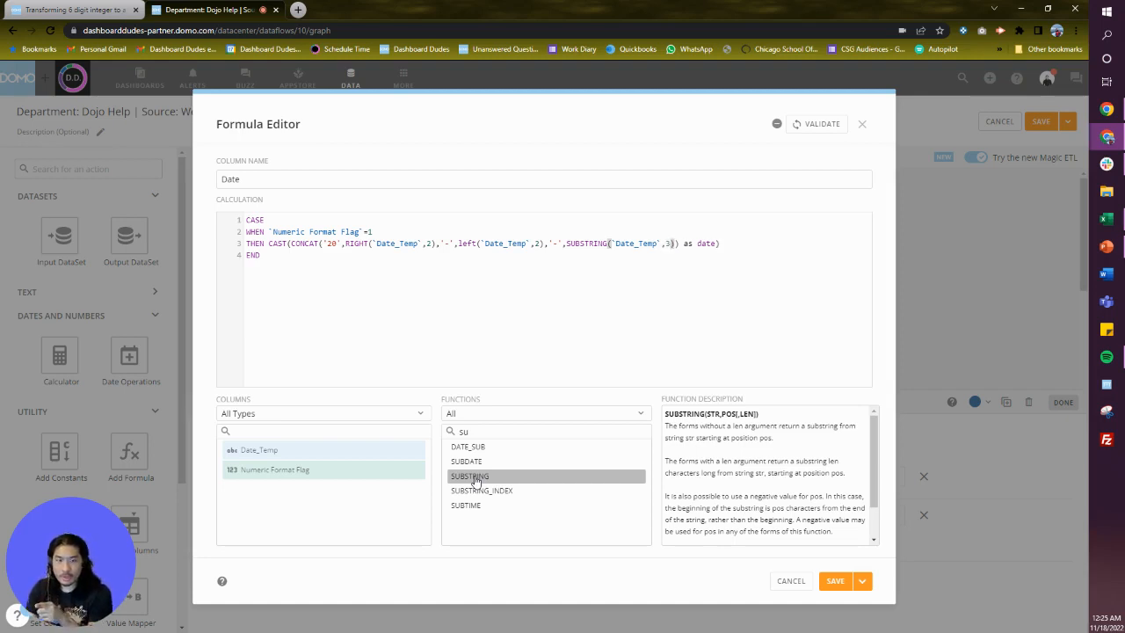
pyautogui.write(',')
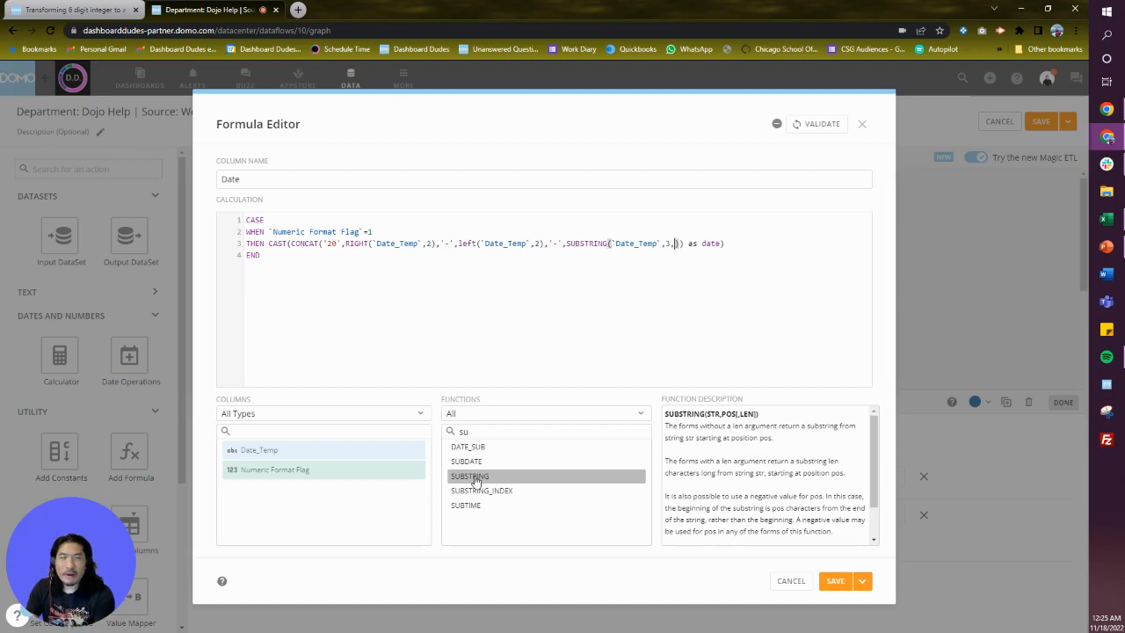
pyautogui.write('2')
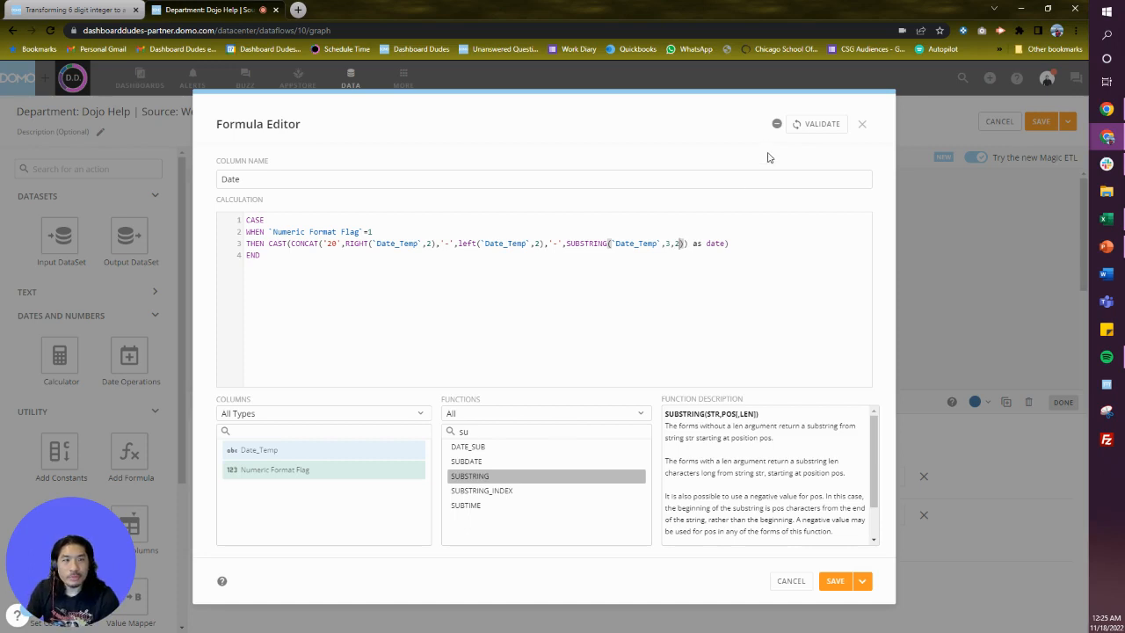
# Validate the updated Date formula and save and close the editor.
pyautogui.click(805, 124)
pyautogui.click(861, 580)
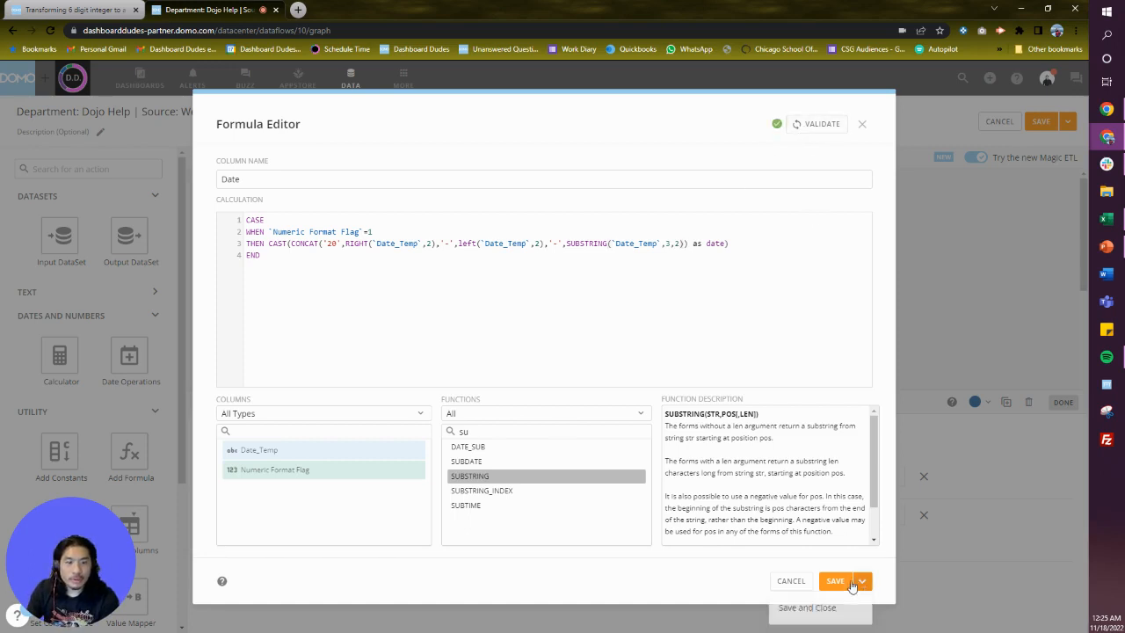
pyautogui.click(828, 607)
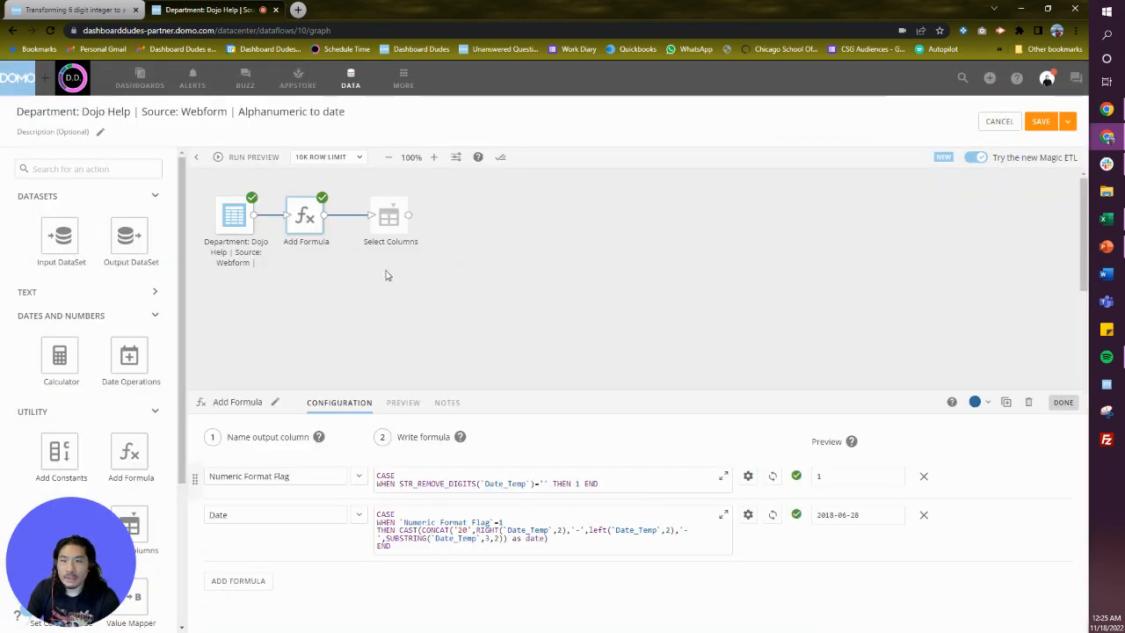
# Run the preview and examine the Select Columns tile's columns and output.
pyautogui.click(388, 218)
pyautogui.click(369, 521)
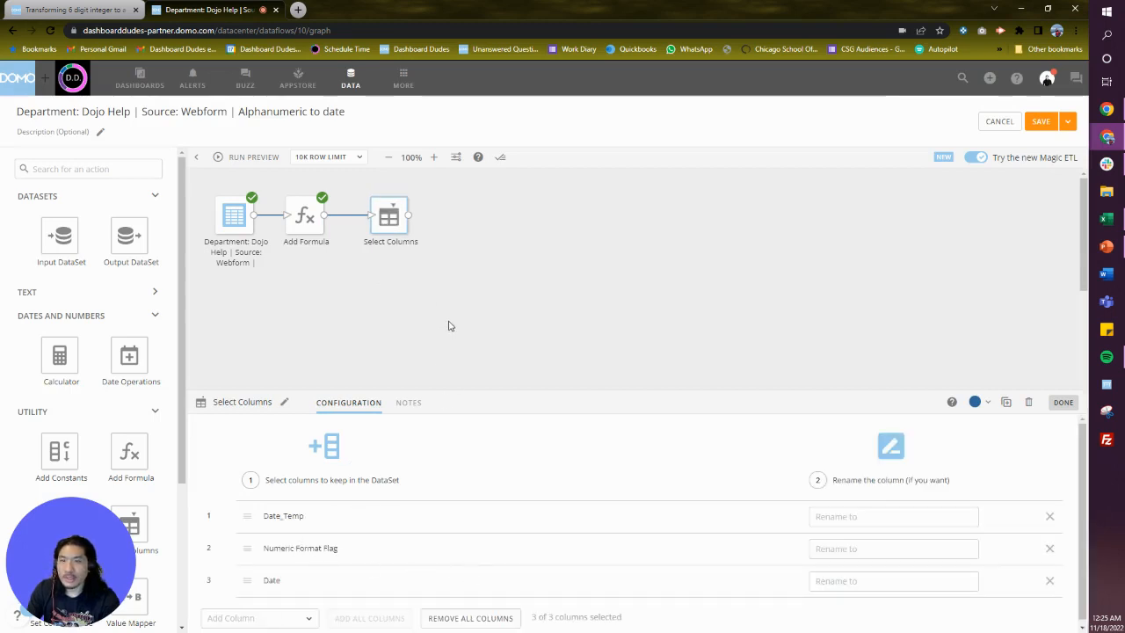
pyautogui.click(239, 164)
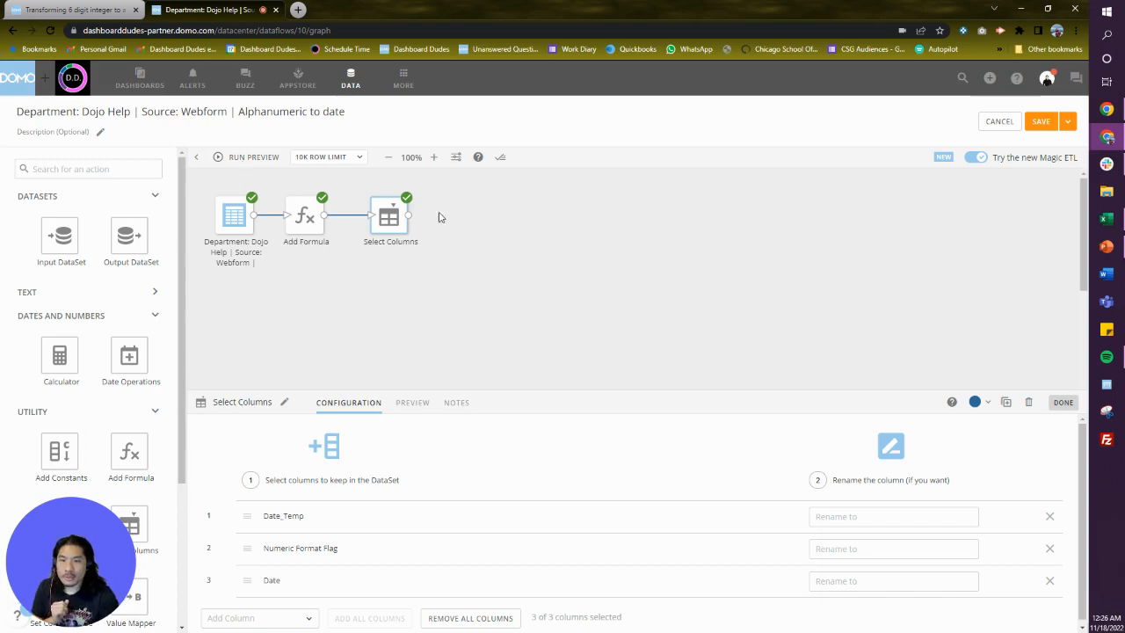
pyautogui.click(425, 406)
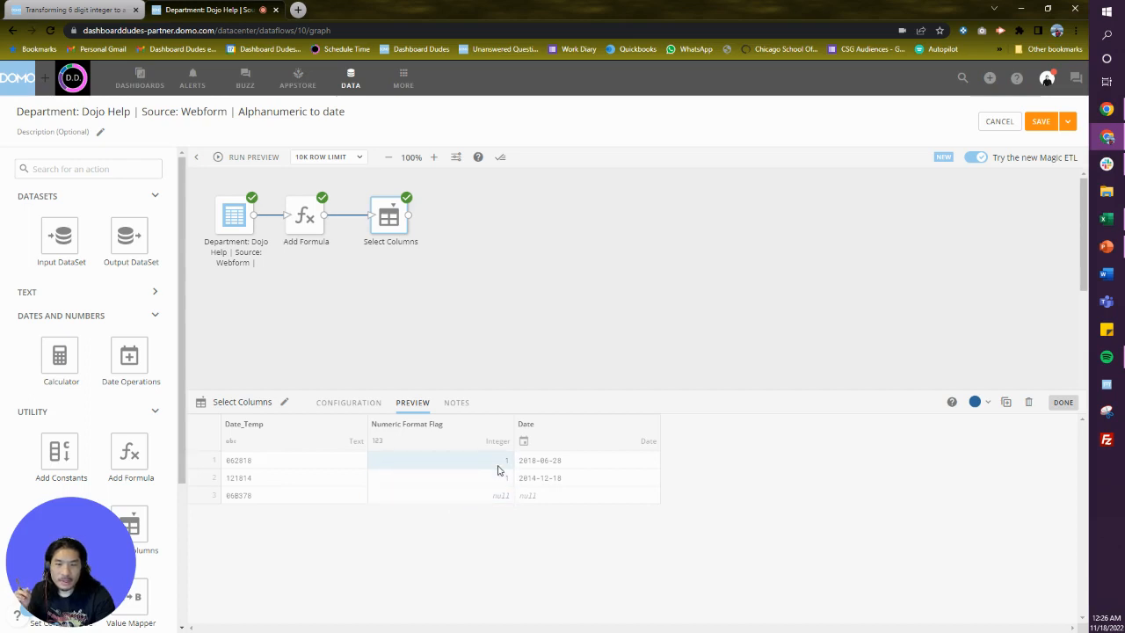
pyautogui.click(550, 281)
# Open the Add Formula tile's configuration and highlight the entire Date formula expression.
pyautogui.click(298, 211)
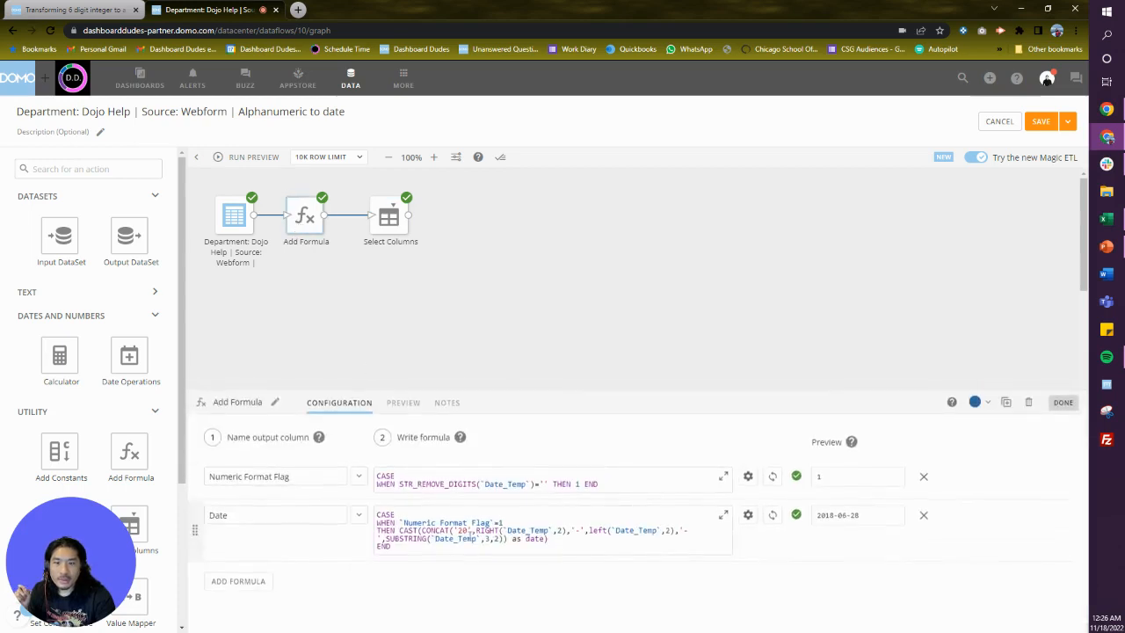
pyautogui.click(458, 530)
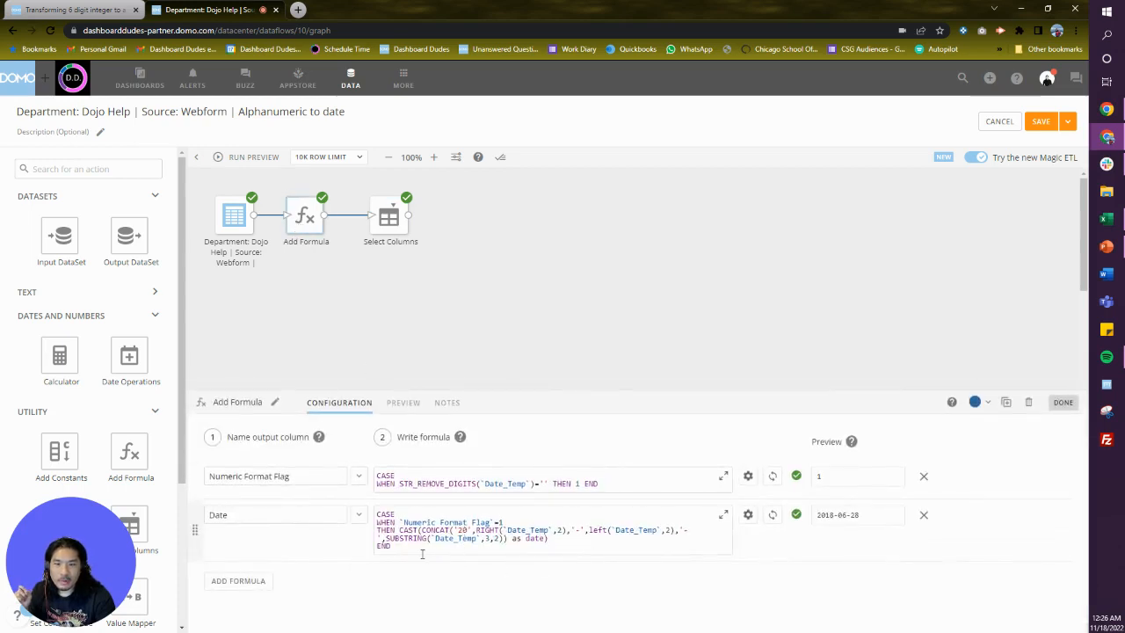
pyautogui.moveTo(422, 554); pyautogui.dragTo(333, 480)
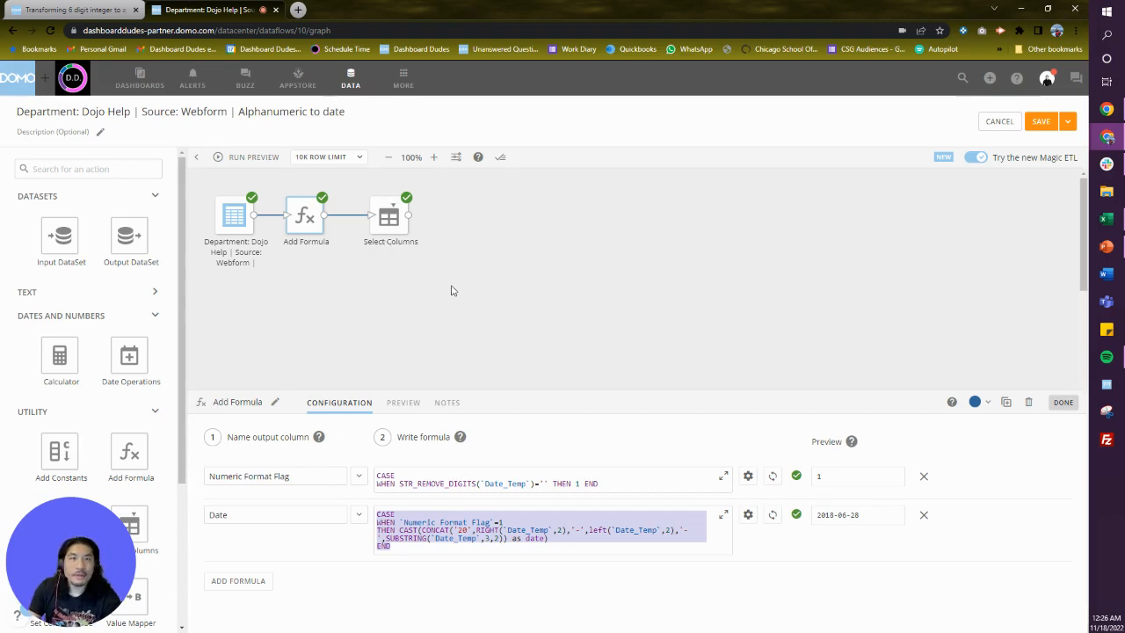
# Open a new browser tab and go to the Dashboard Dudes site's Pantry page.
pyautogui.click(298, 10)
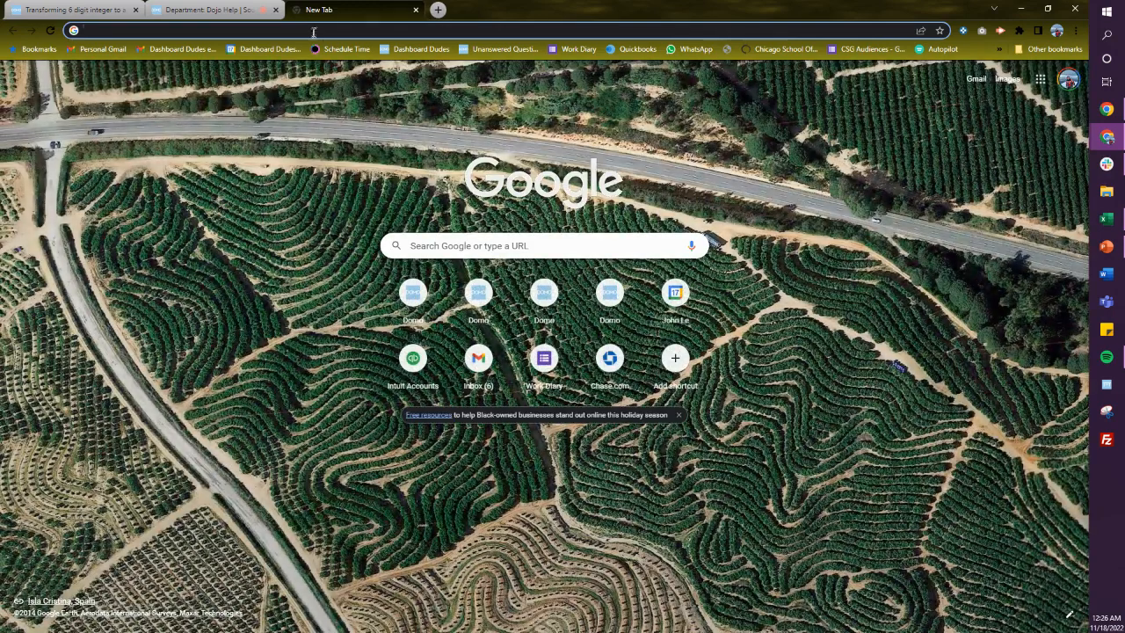
pyautogui.click(324, 49)
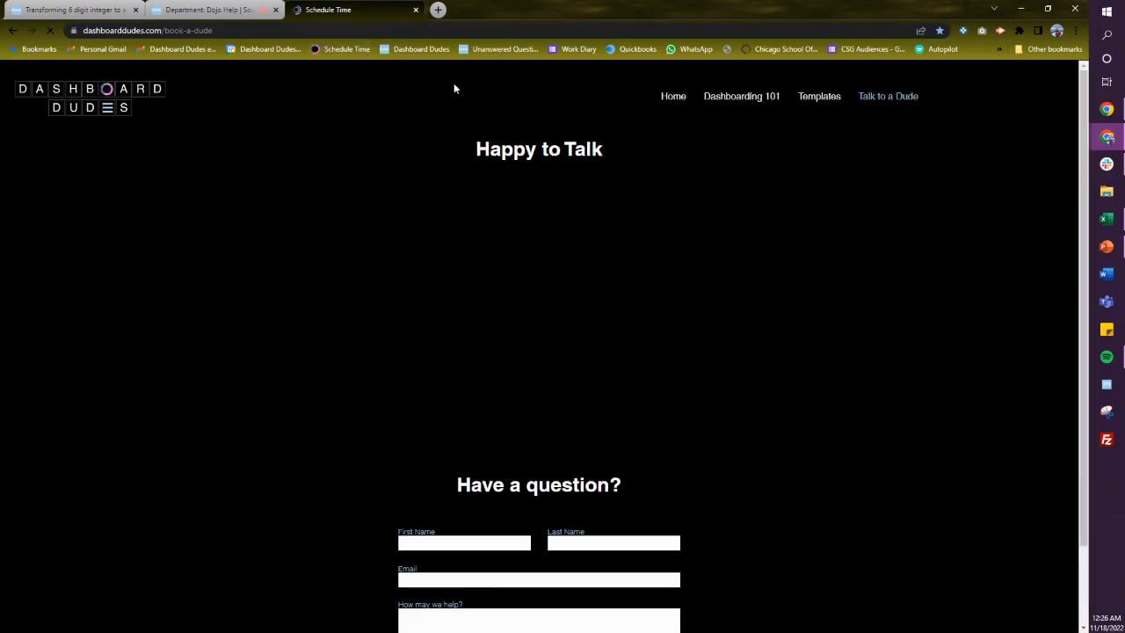
pyautogui.moveTo(751, 95)
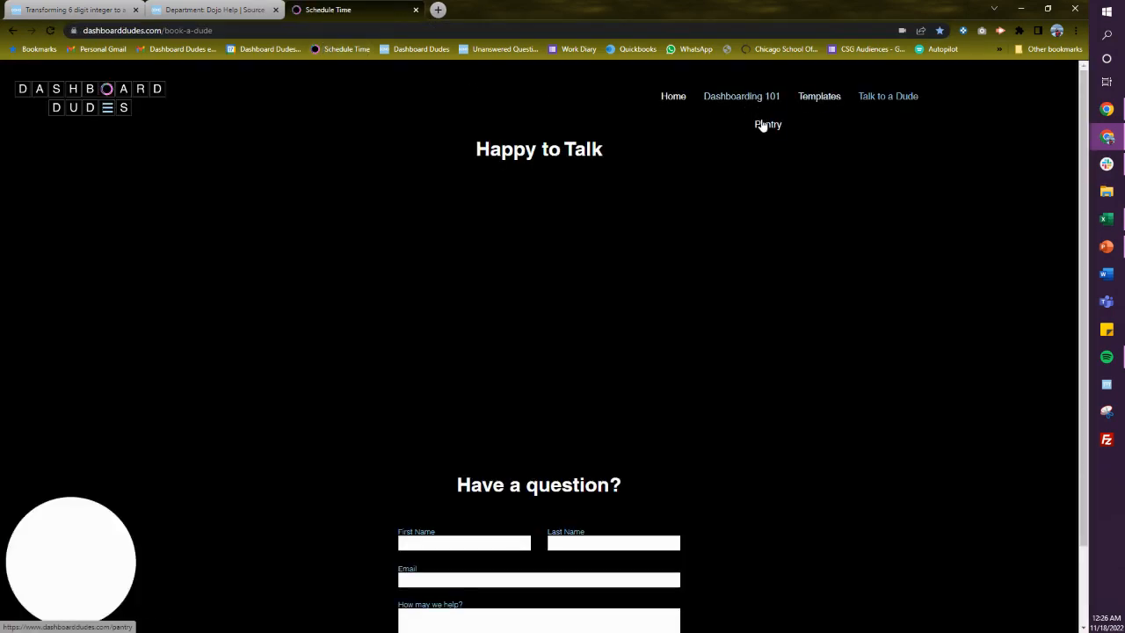
pyautogui.click(764, 126)
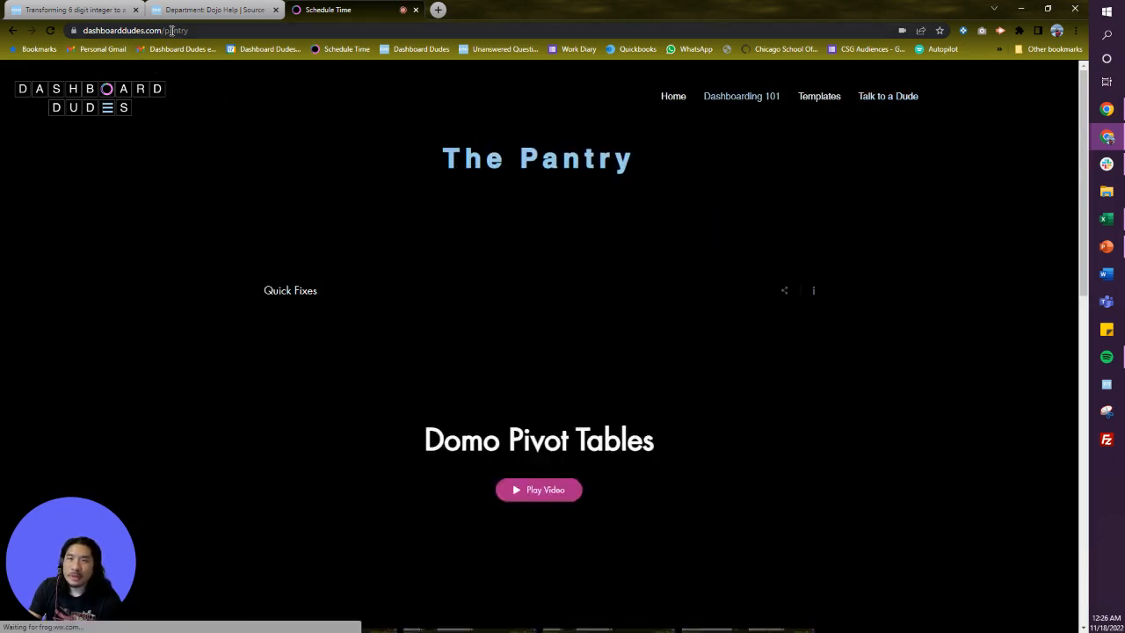
# Scroll through the Pantry page to review its Quick Fixes video library and solution request form.
pyautogui.scroll(-6, 414, 308)
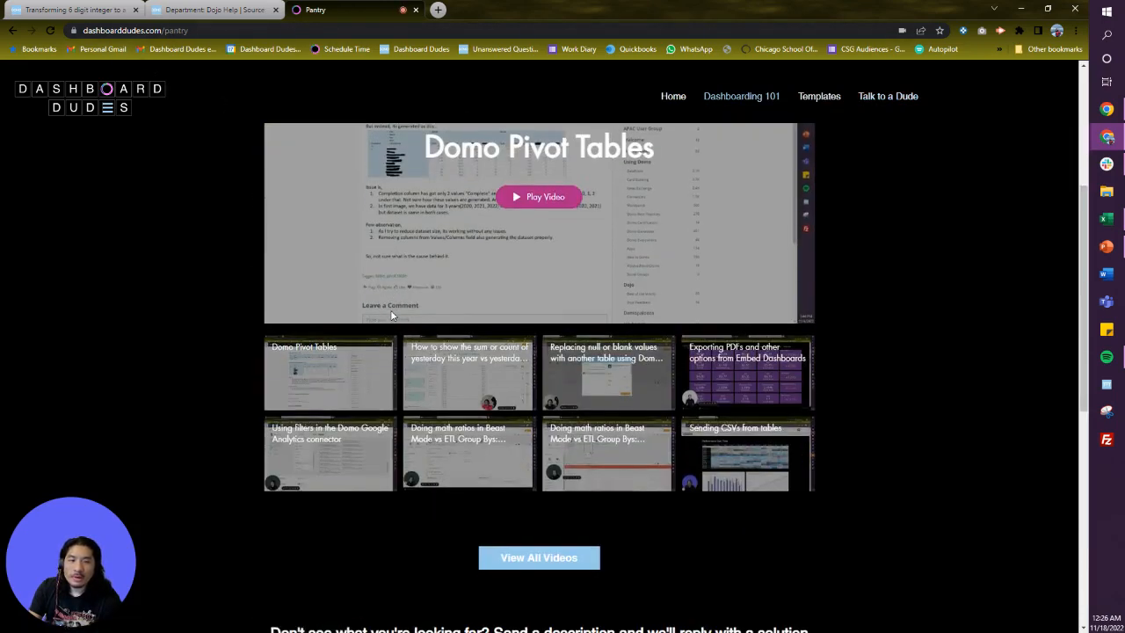
pyautogui.scroll(5, 392, 314)
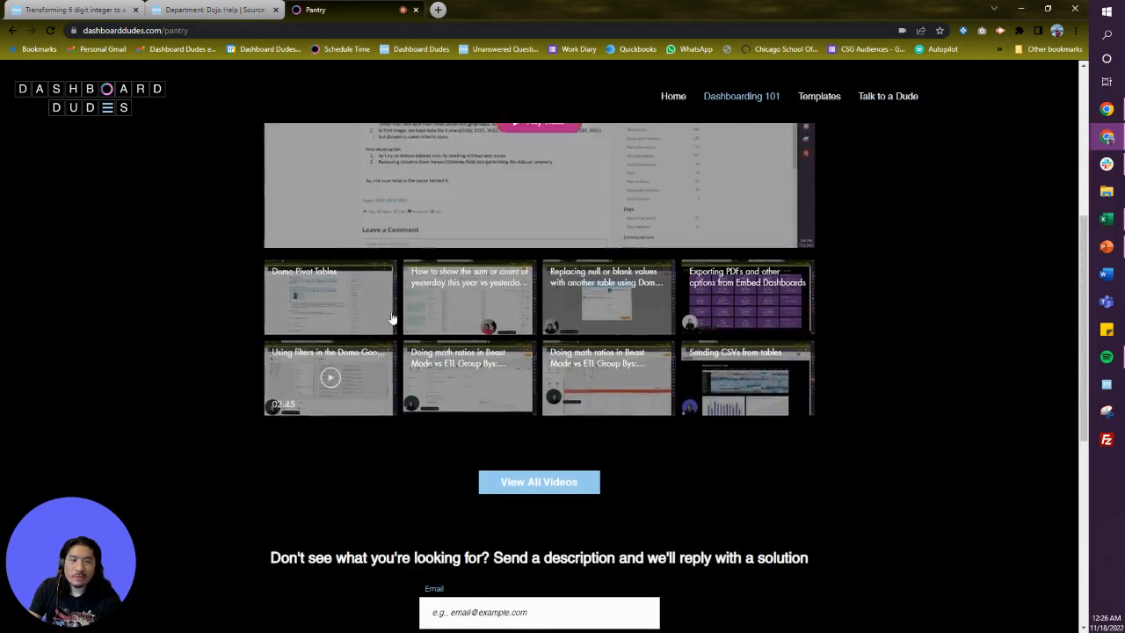
pyautogui.scroll(-3, 592, 406)
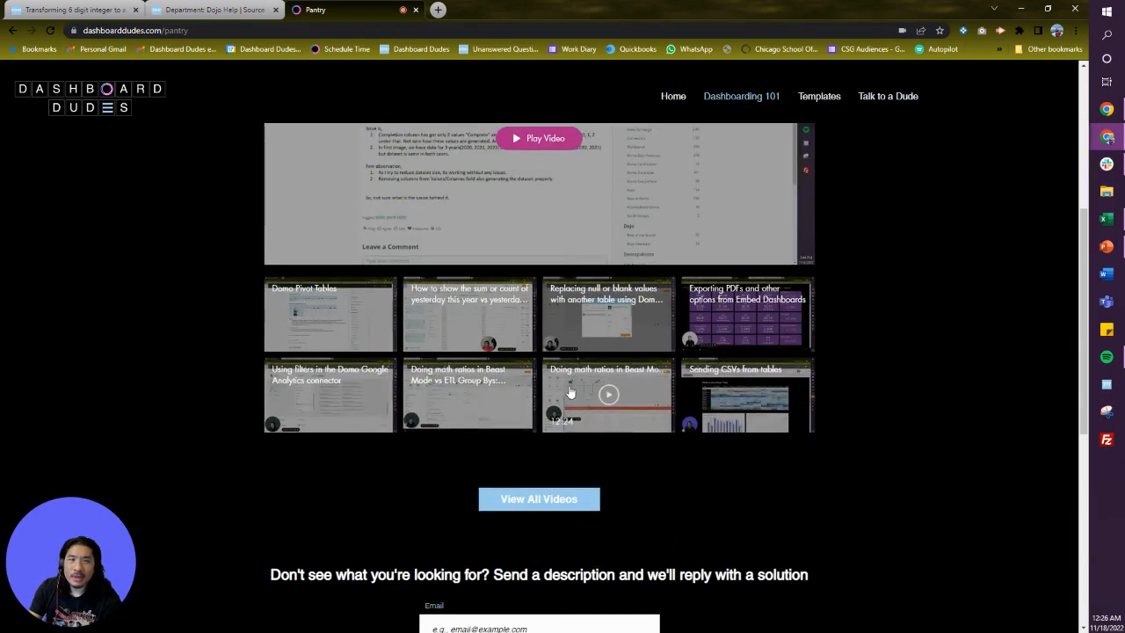
pyautogui.scroll(1, 560, 385)
pyautogui.scroll(2, 527, 351)
pyautogui.scroll(-4, 451, 304)
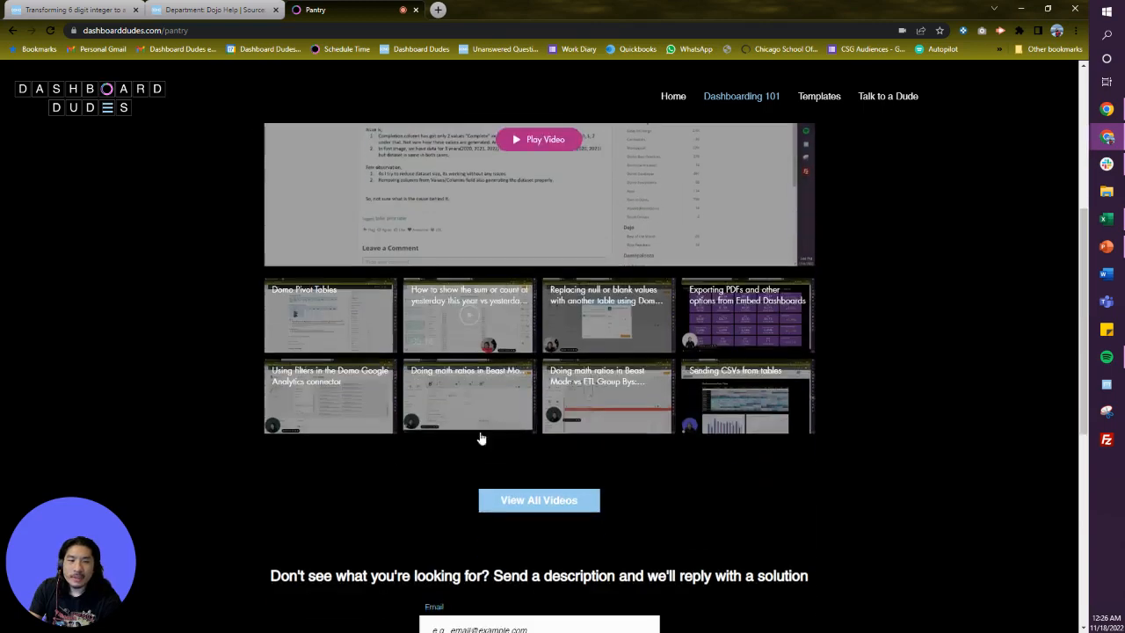
pyautogui.scroll(-3, 486, 509)
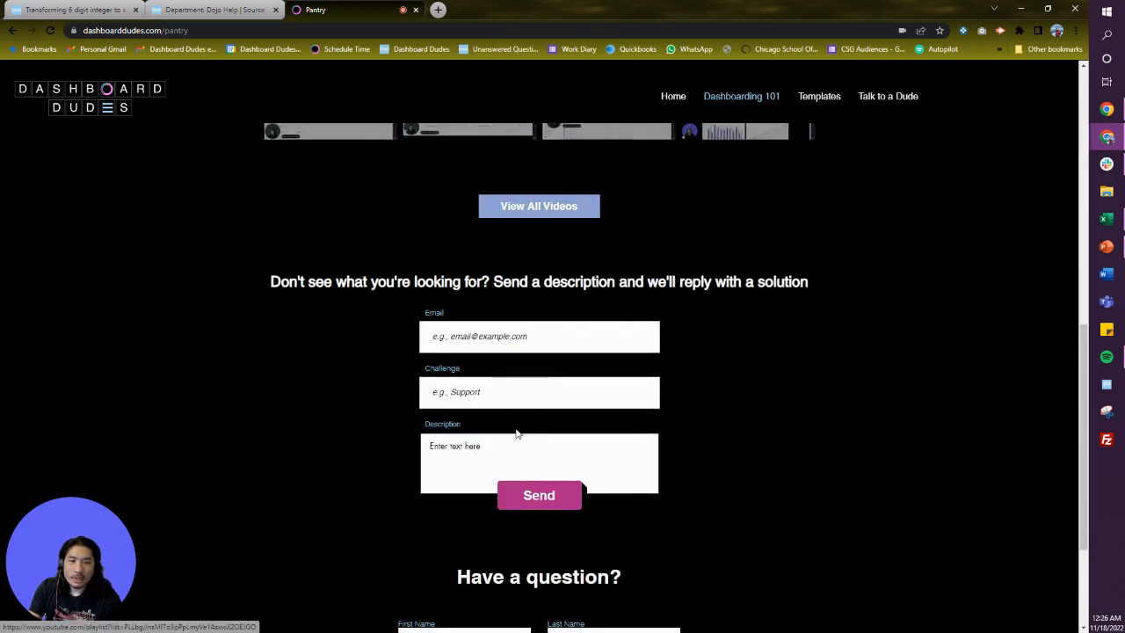
pyautogui.scroll(4, 540, 361)
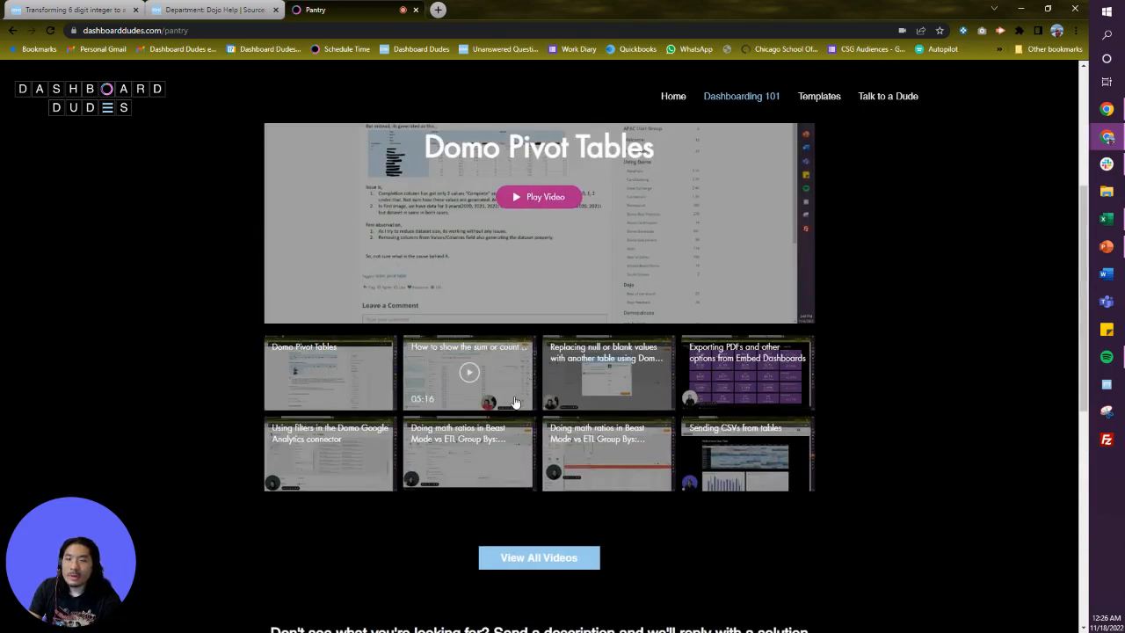
pyautogui.scroll(2, 431, 299)
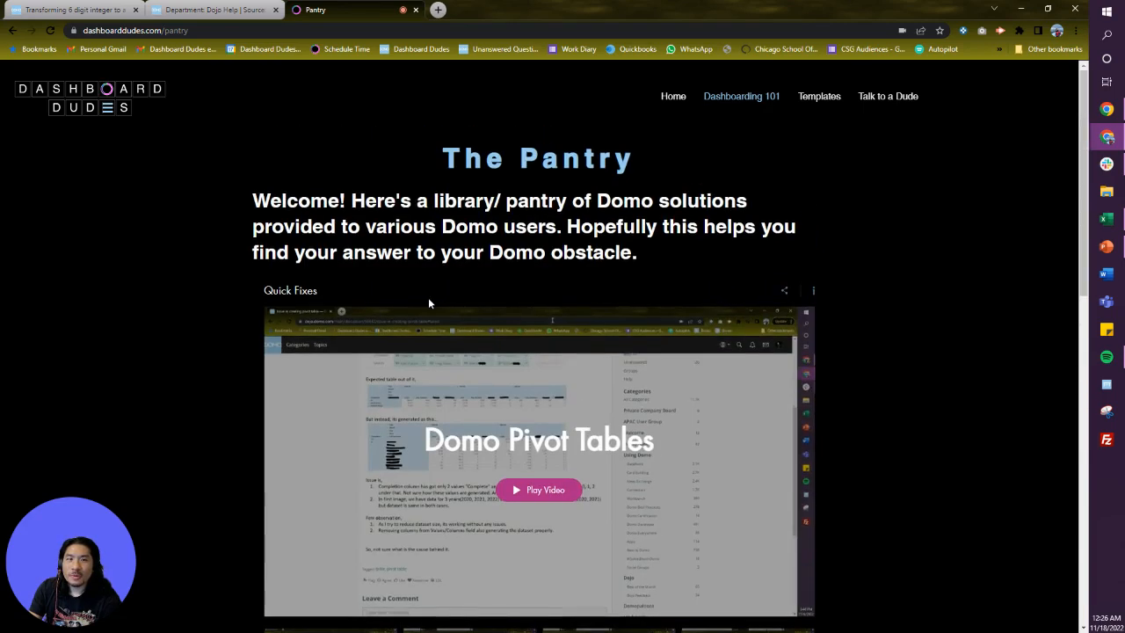